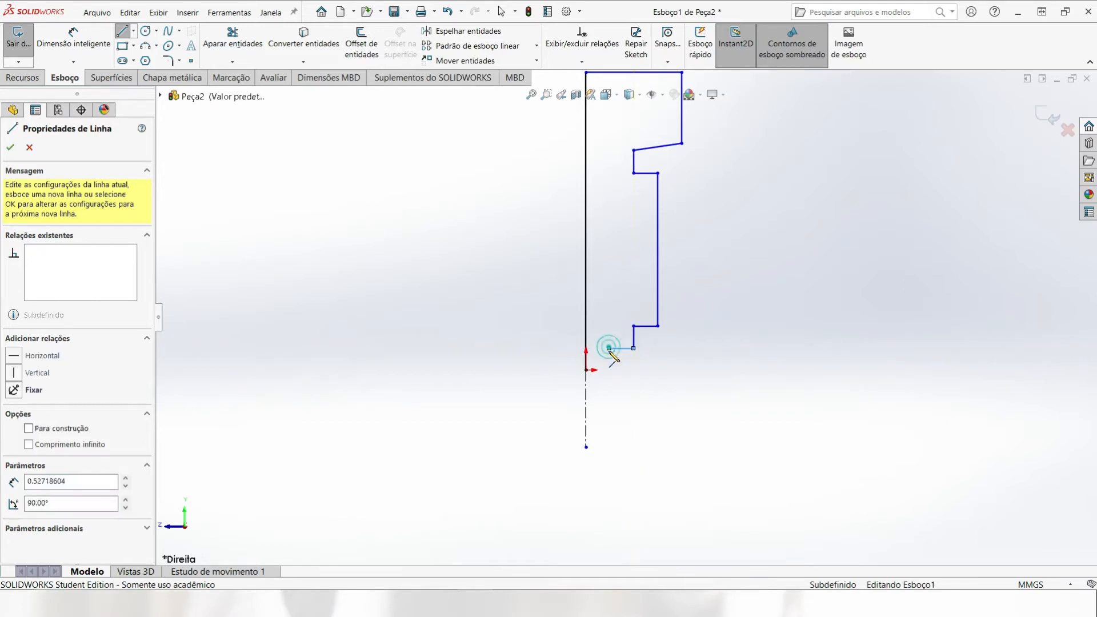
# Finish the line profile with a last step down and a bottom line about 10.5 mm long ending at the origin.
pyautogui.click(610, 348)
pyautogui.click(587, 370)
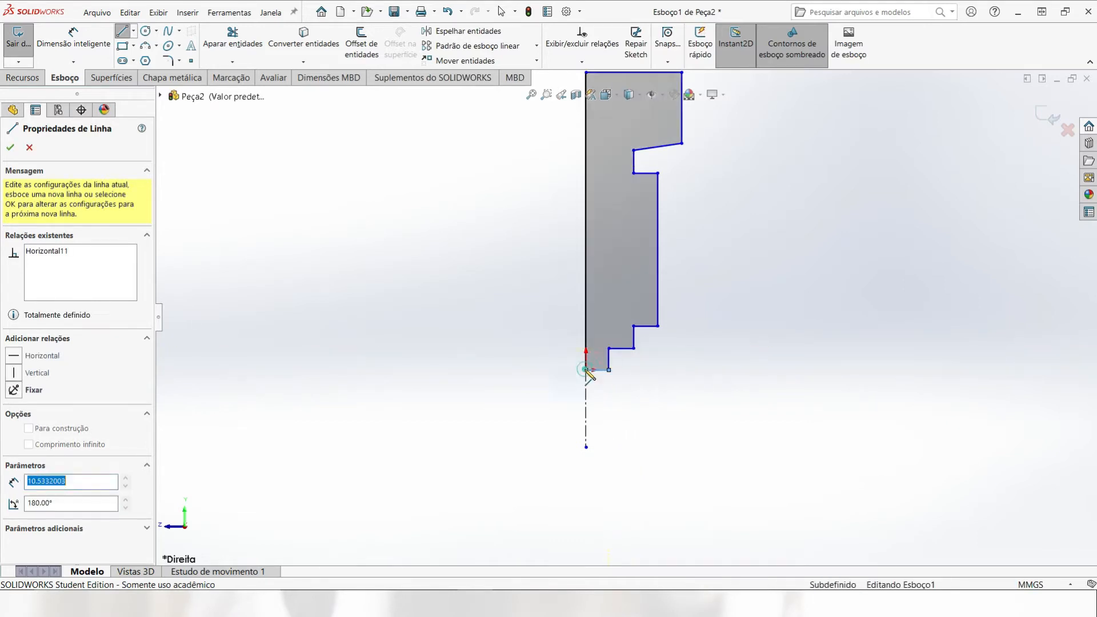
pyautogui.press('Escape')
pyautogui.press('f')
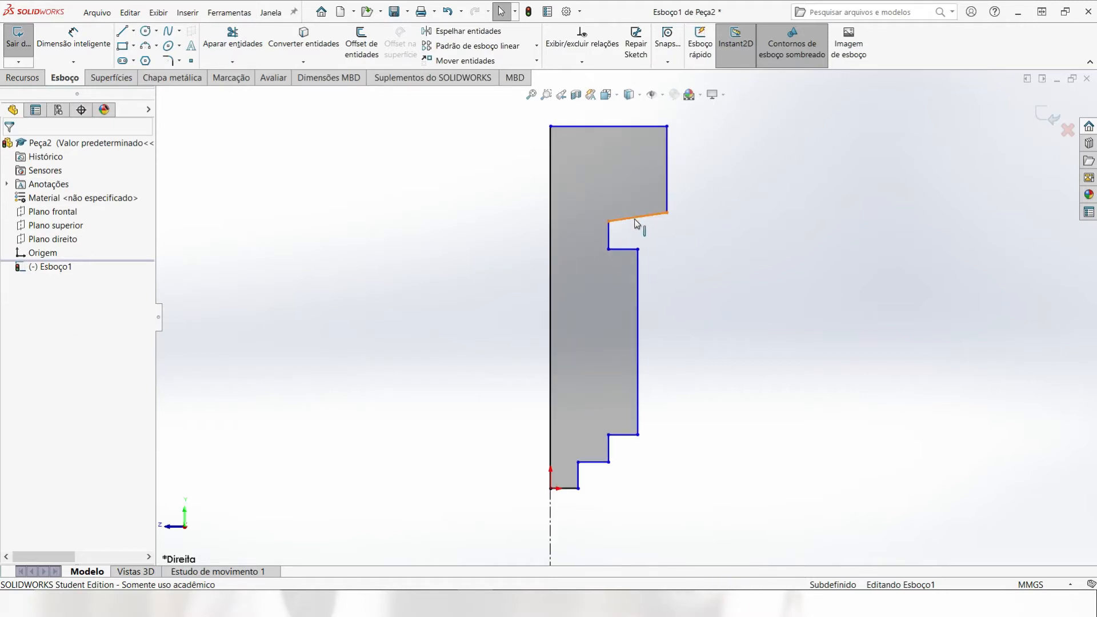
# Make the slanted line under the profile's upper head horizontal.
pyautogui.click(637, 223)
pyautogui.click(668, 182)
pyautogui.click(684, 284)
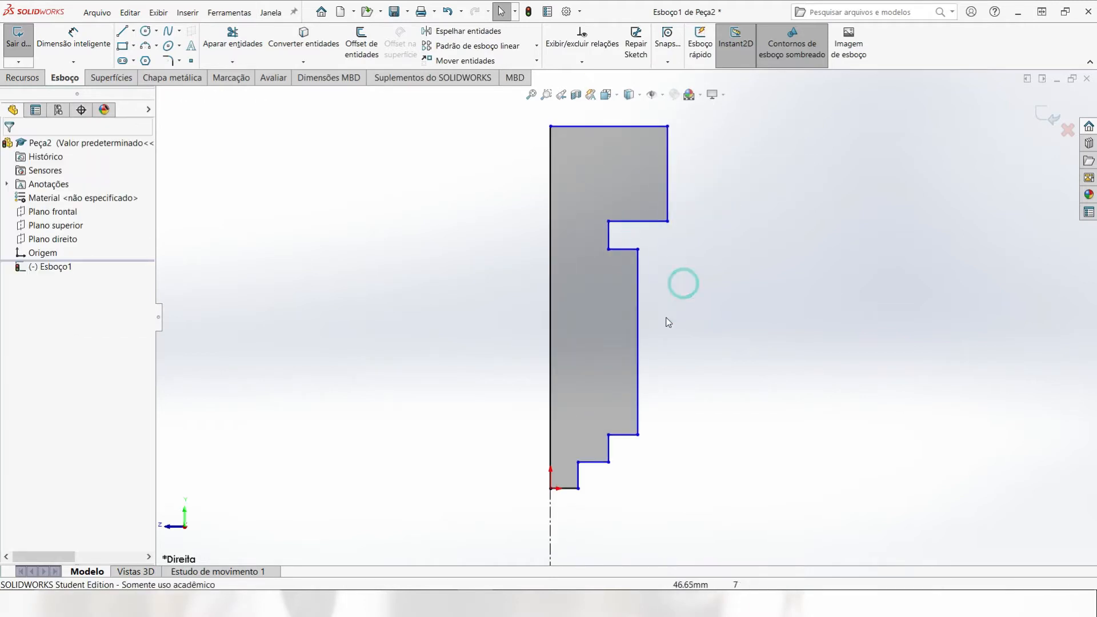
# Draw a circle of about 27.5 mm radius centred on the centreline below the origin, passing through the lower step's outer corner.
pyautogui.click(147, 32)
pyautogui.scroll(-5, 625, 458)
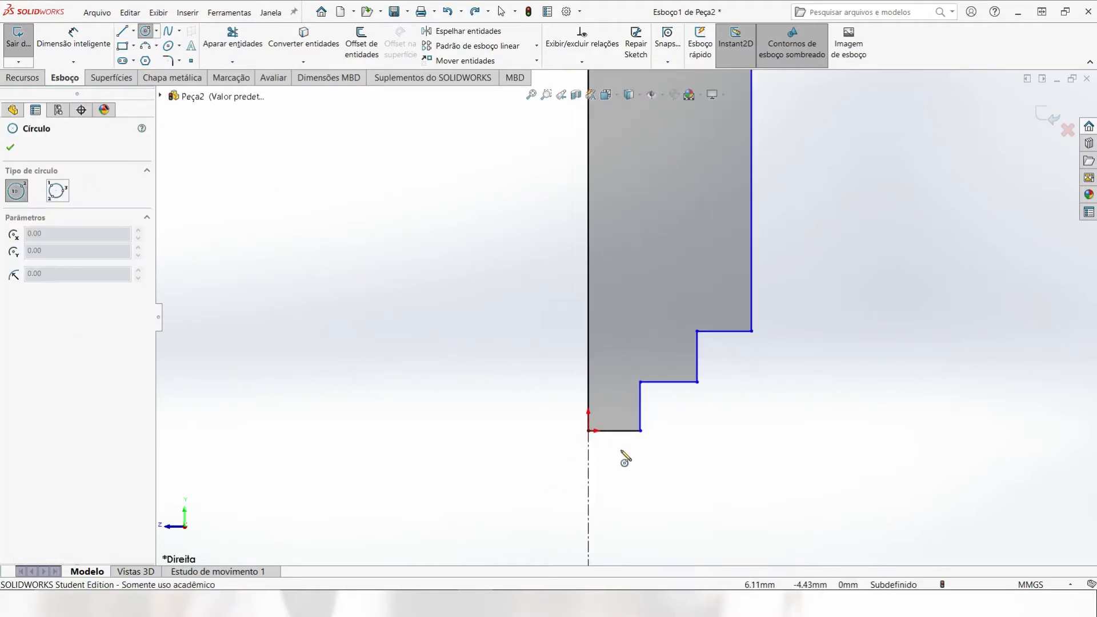
pyautogui.click(573, 455)
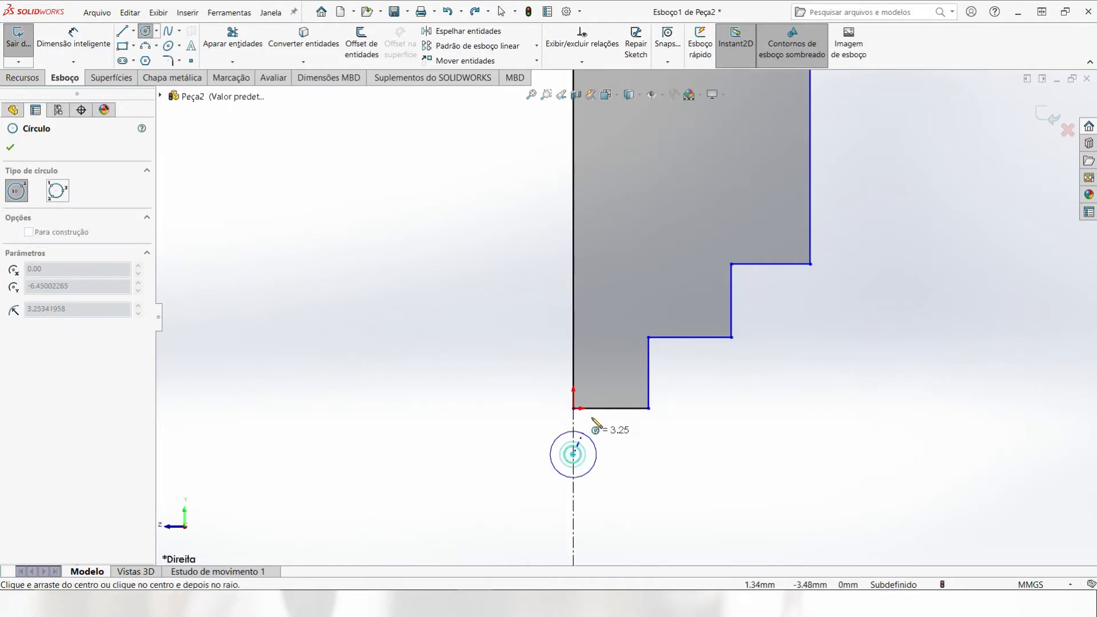
pyautogui.click(732, 337)
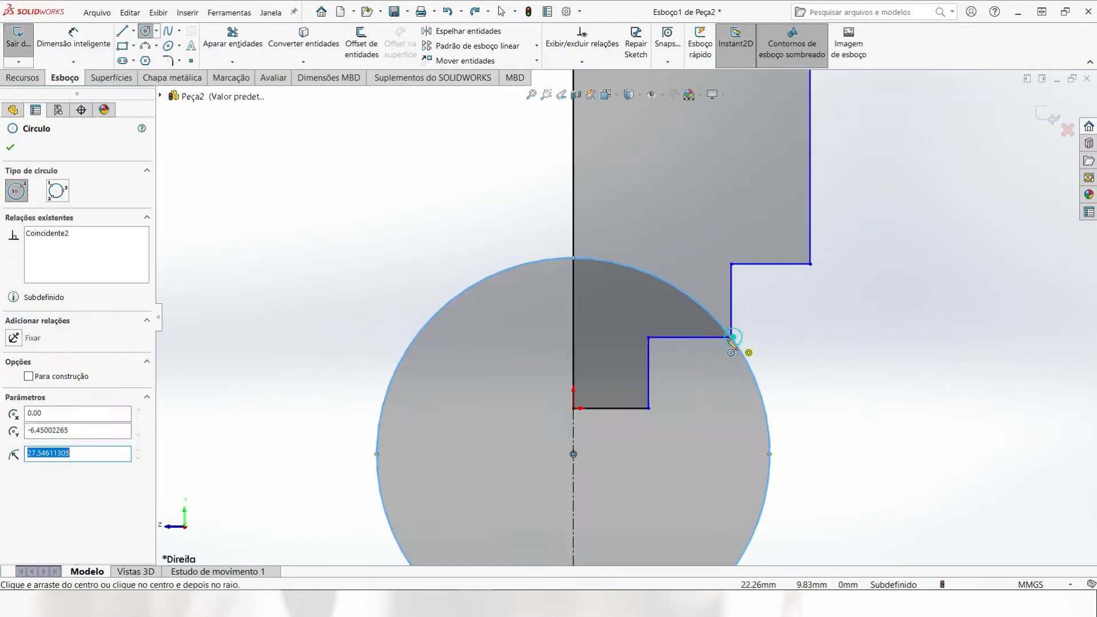
pyautogui.scroll(3, 626, 317)
pyautogui.press('Escape')
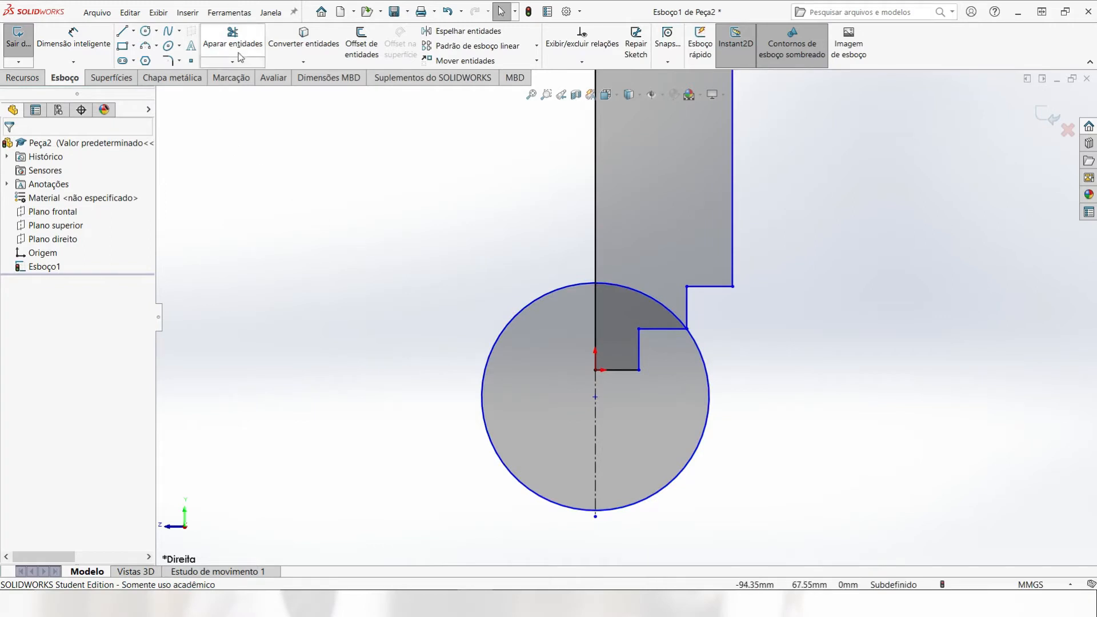
# Trim the circle down to the arc inside the profile and remove the lower step's horizontal line.
pyautogui.click(241, 54)
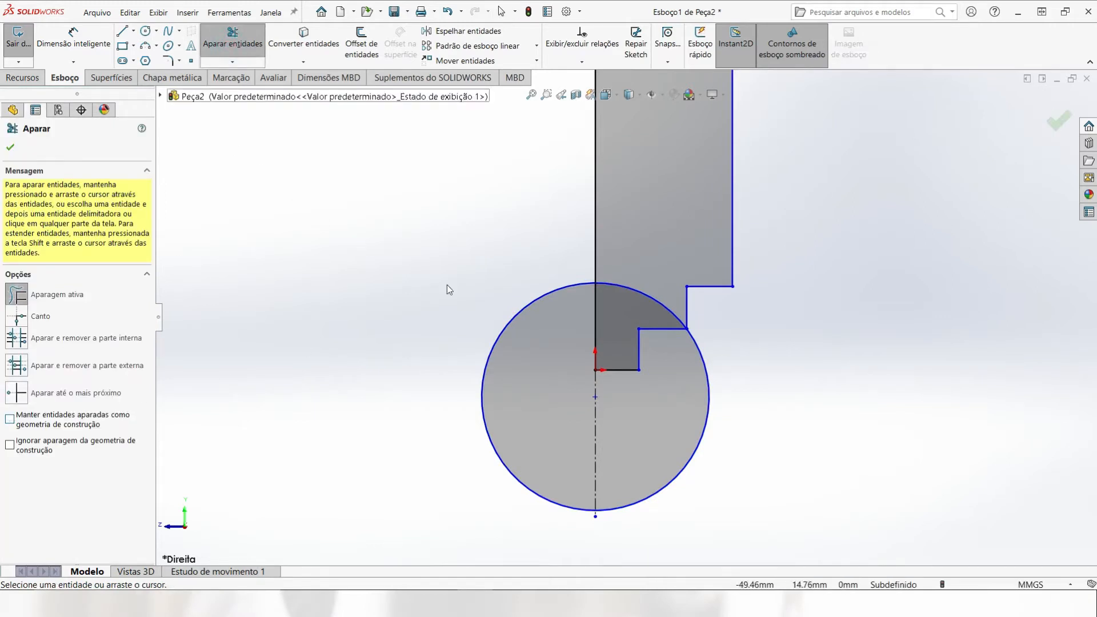
pyautogui.moveTo(530, 249); pyautogui.dragTo(530, 322)
pyautogui.moveTo(778, 392); pyautogui.dragTo(686, 410)
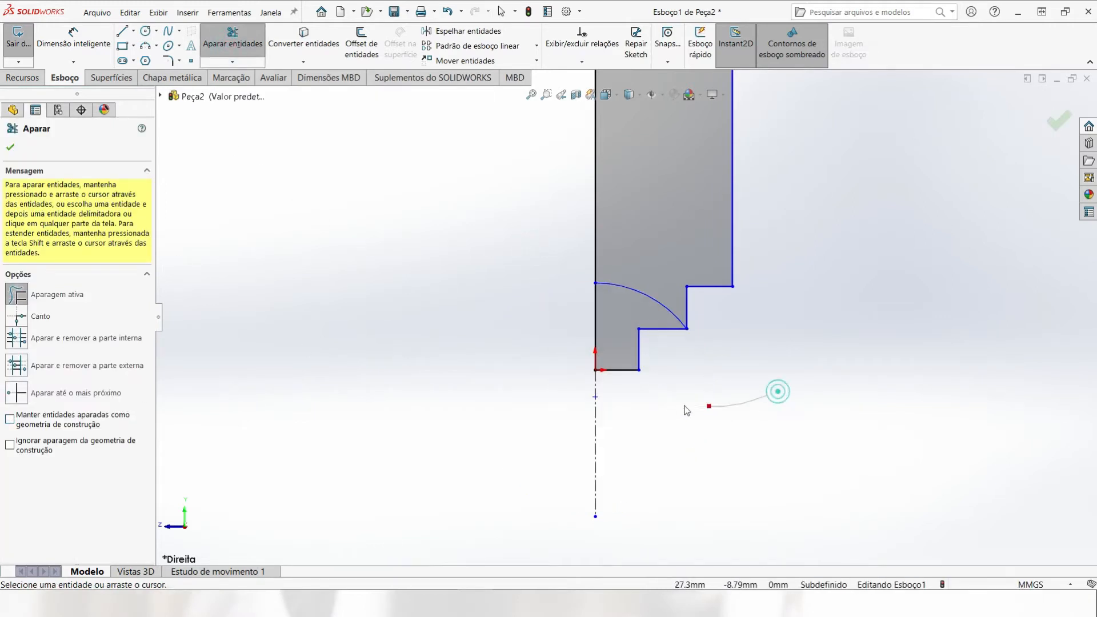
pyautogui.moveTo(663, 347); pyautogui.dragTo(656, 328)
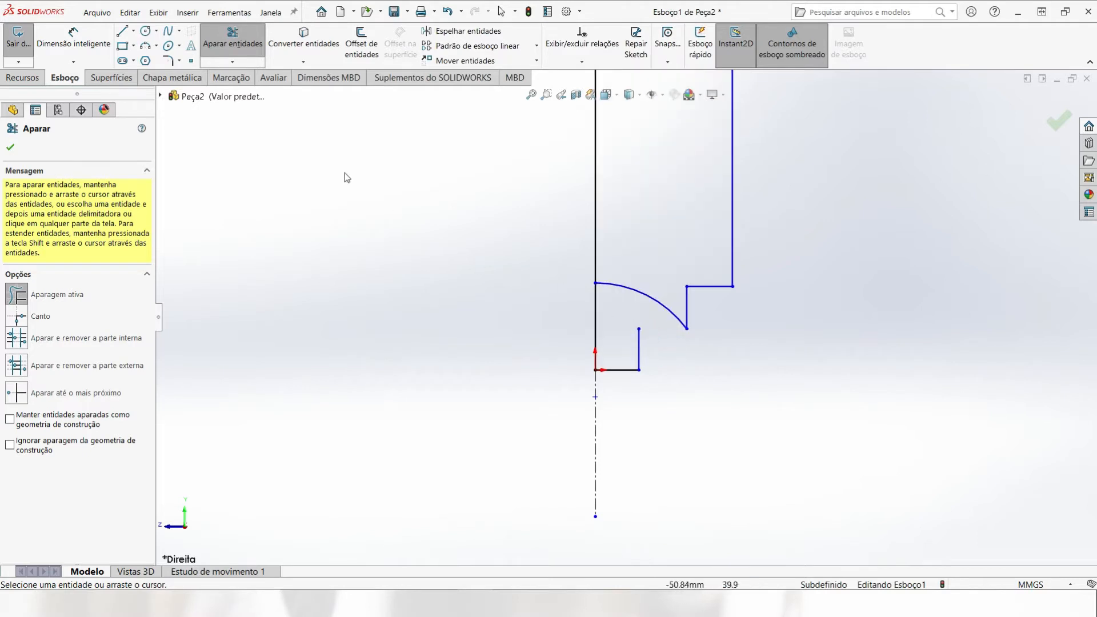
# Extend the short vertical line beside the origin up to the arc.
pyautogui.click(232, 61)
pyautogui.click(233, 90)
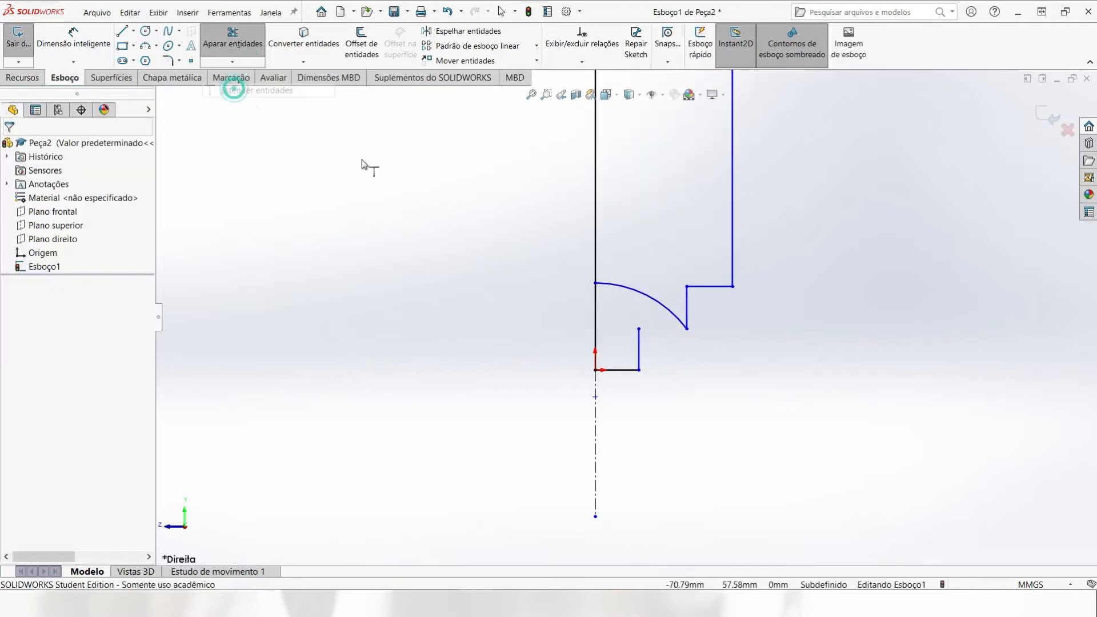
pyautogui.click(639, 337)
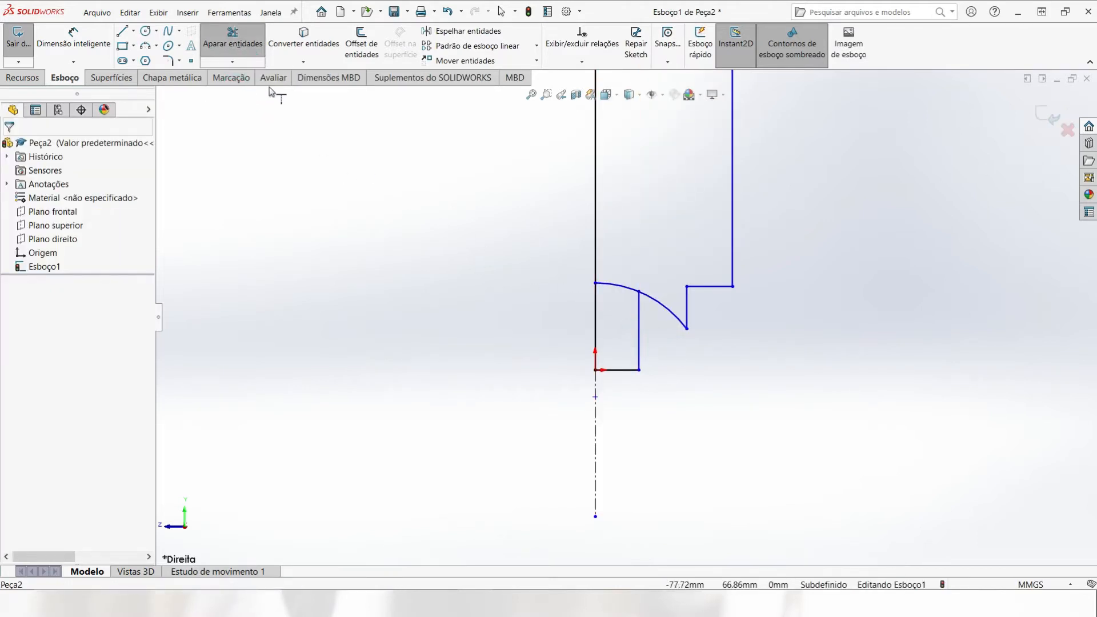
# Trim the arc between the centreline and the extended vertical line, keeping the trimmed part as construction geometry.
pyautogui.click(233, 37)
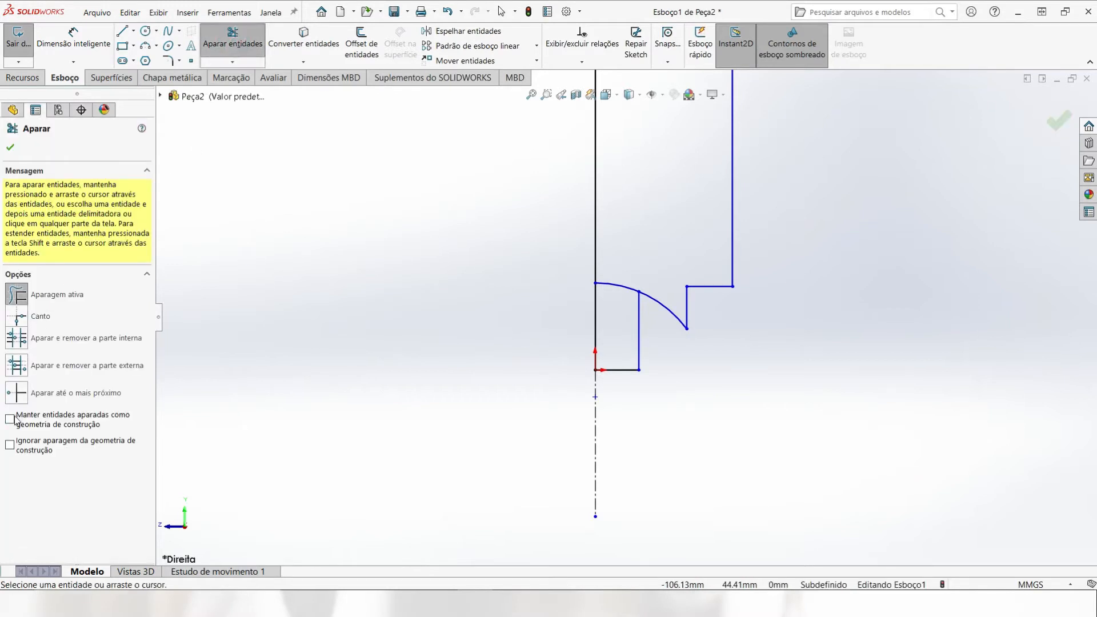
pyautogui.moveTo(623, 252); pyautogui.dragTo(616, 302)
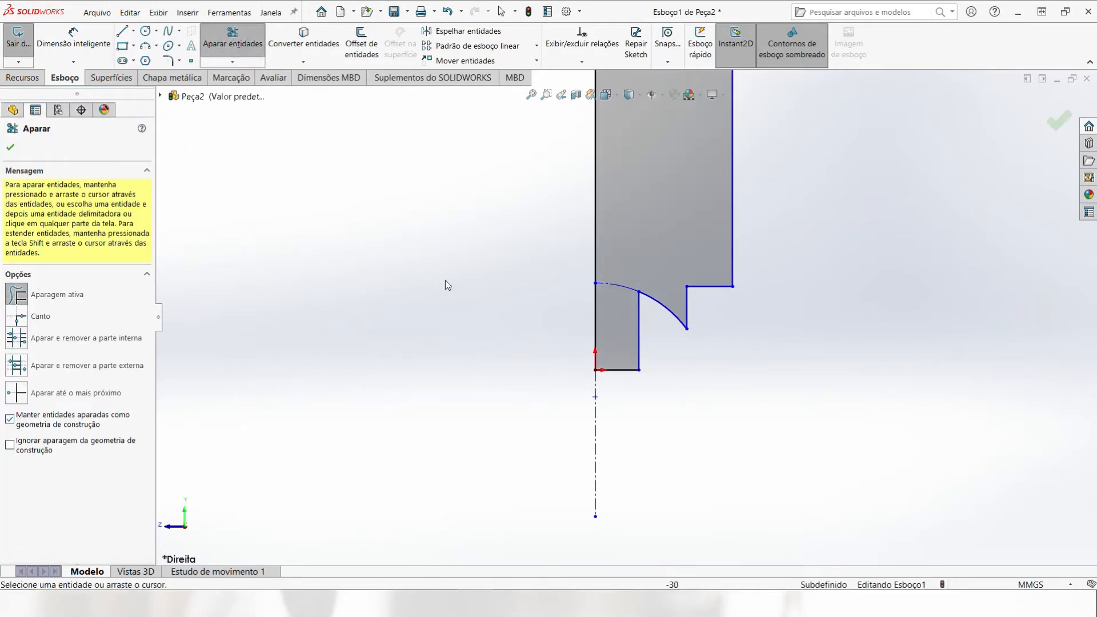
pyautogui.click(11, 148)
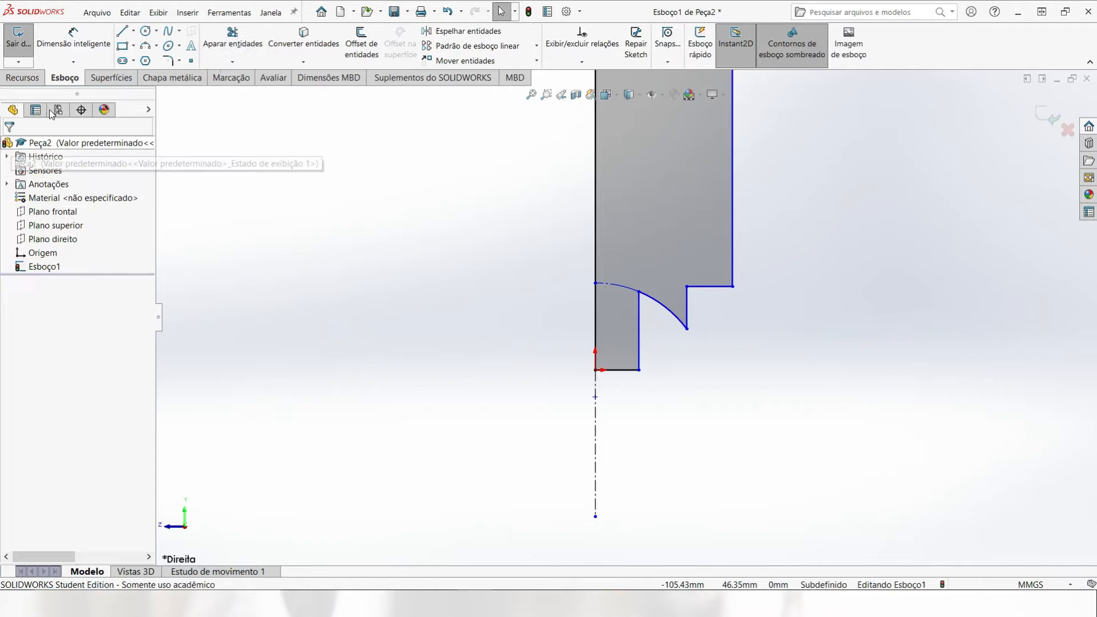
# Dimension the profile's overall height between its bottom and top lines as 93 mm.
pyautogui.click(80, 41)
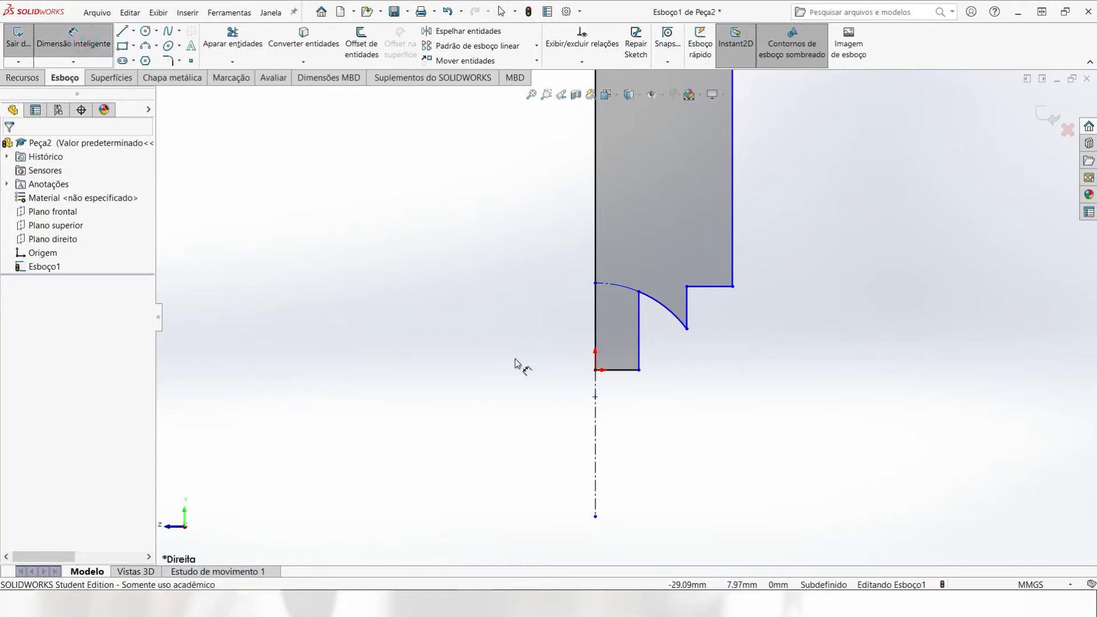
pyautogui.click(622, 372)
pyautogui.scroll(3, 646, 400)
pyautogui.click(652, 175)
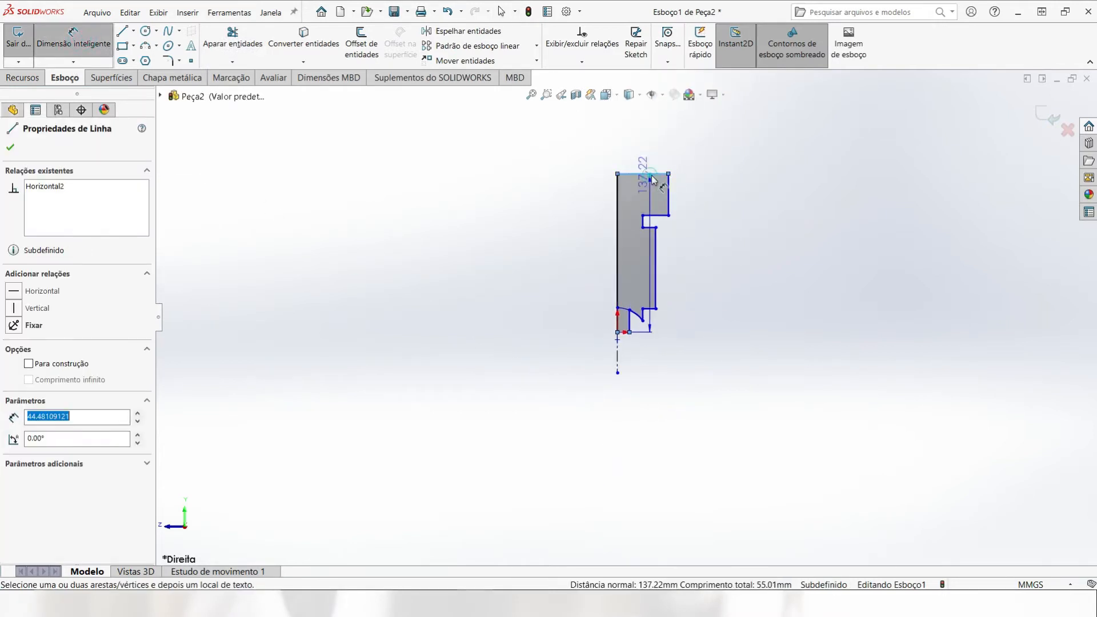
pyautogui.click(751, 239)
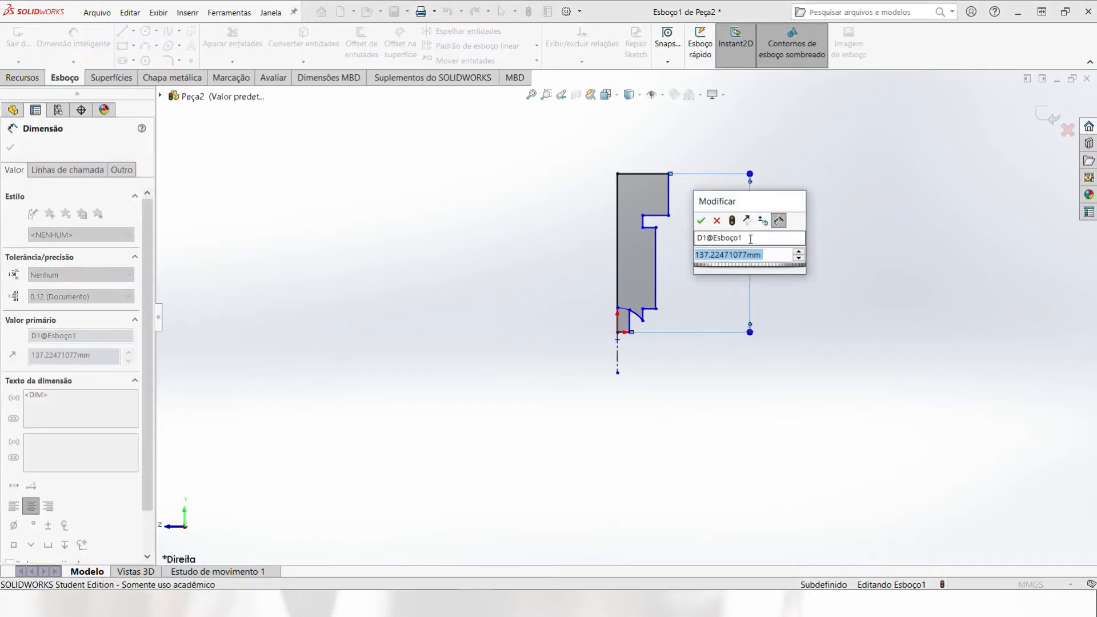
pyautogui.write('93')
pyautogui.press('Return')
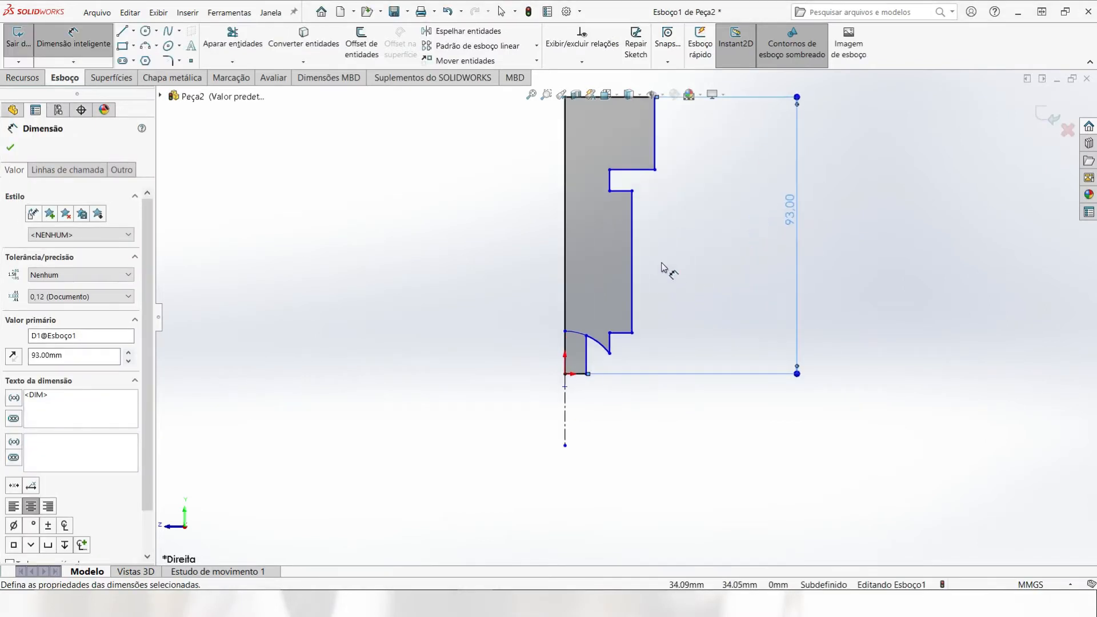
# Dimension the height of the profile's upper head as 20 mm.
pyautogui.click(623, 232)
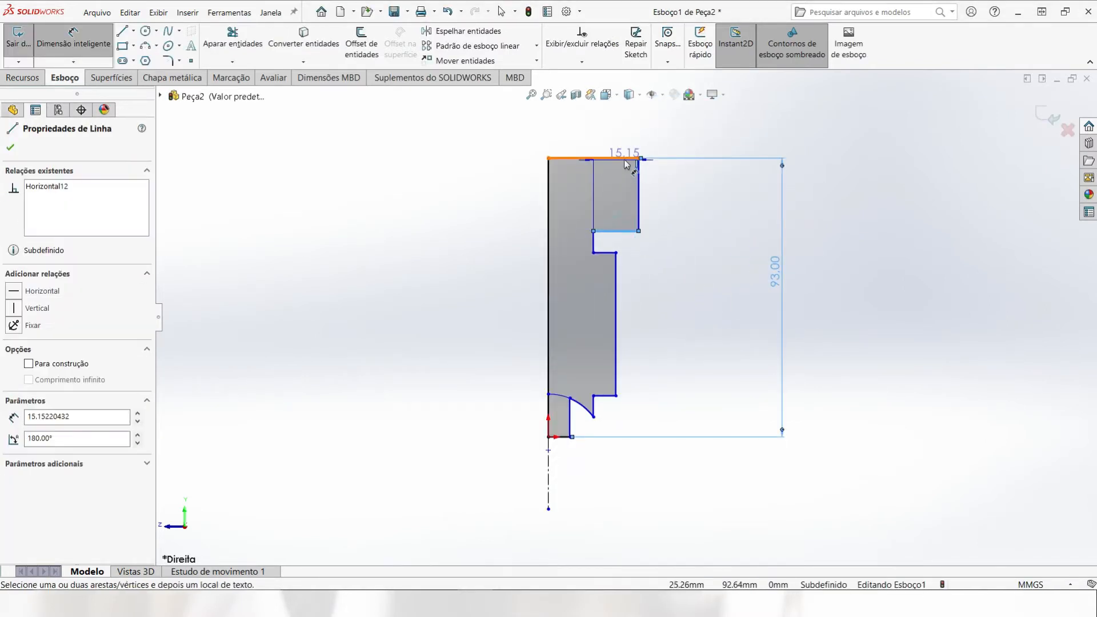
pyautogui.click(625, 159)
pyautogui.click(754, 199)
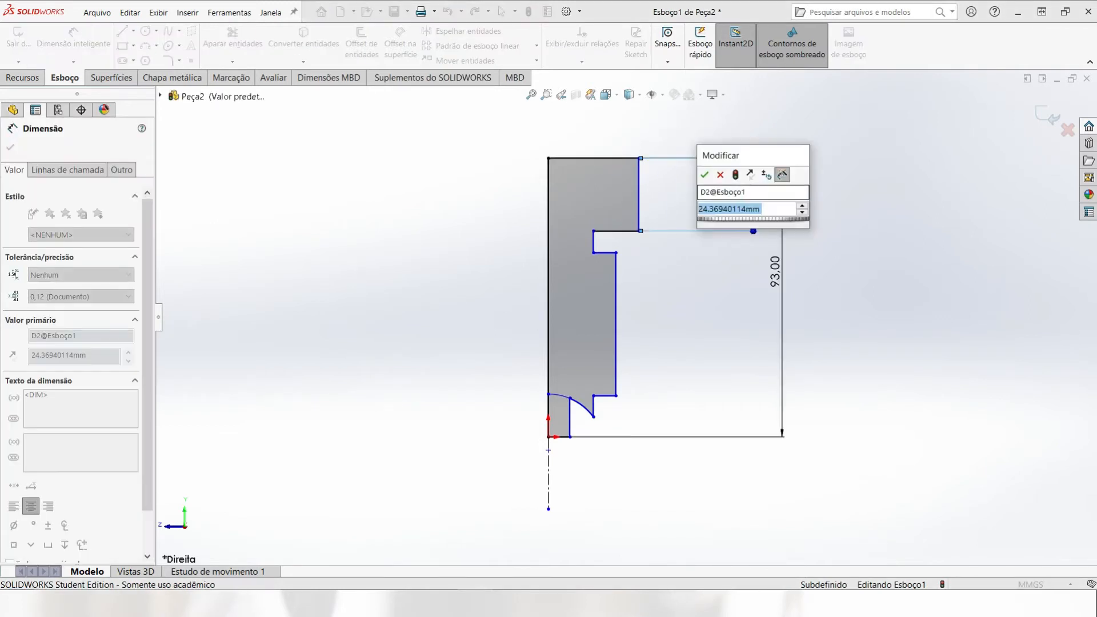
pyautogui.write('20')
pyautogui.press('Return')
# Dimension the width of the groove below the head as 2 mm.
pyautogui.click(607, 239)
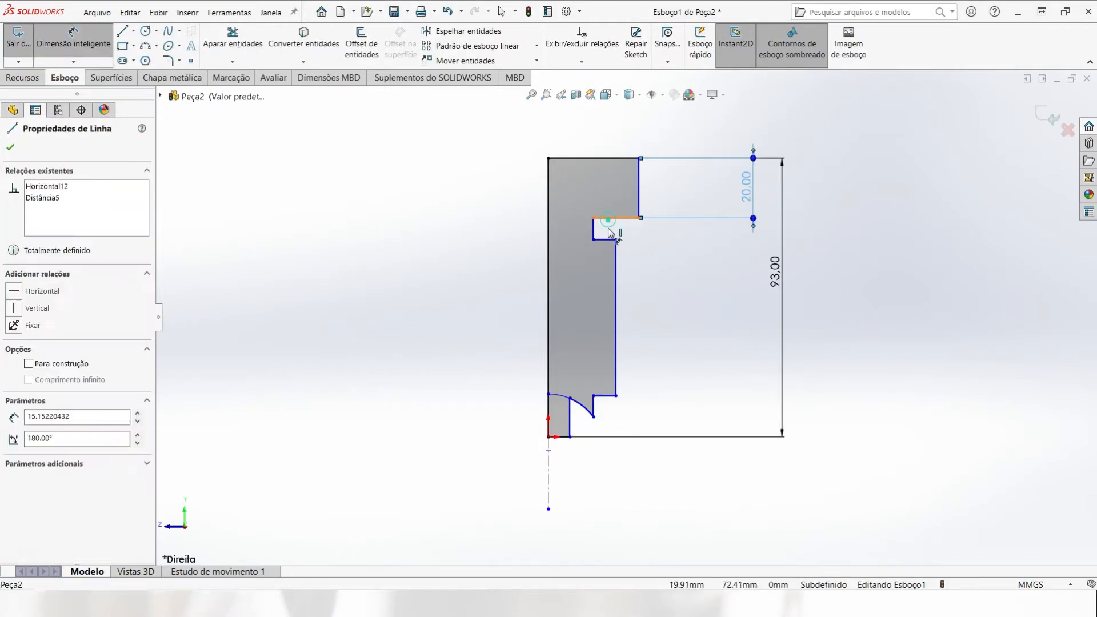
pyautogui.click(746, 234)
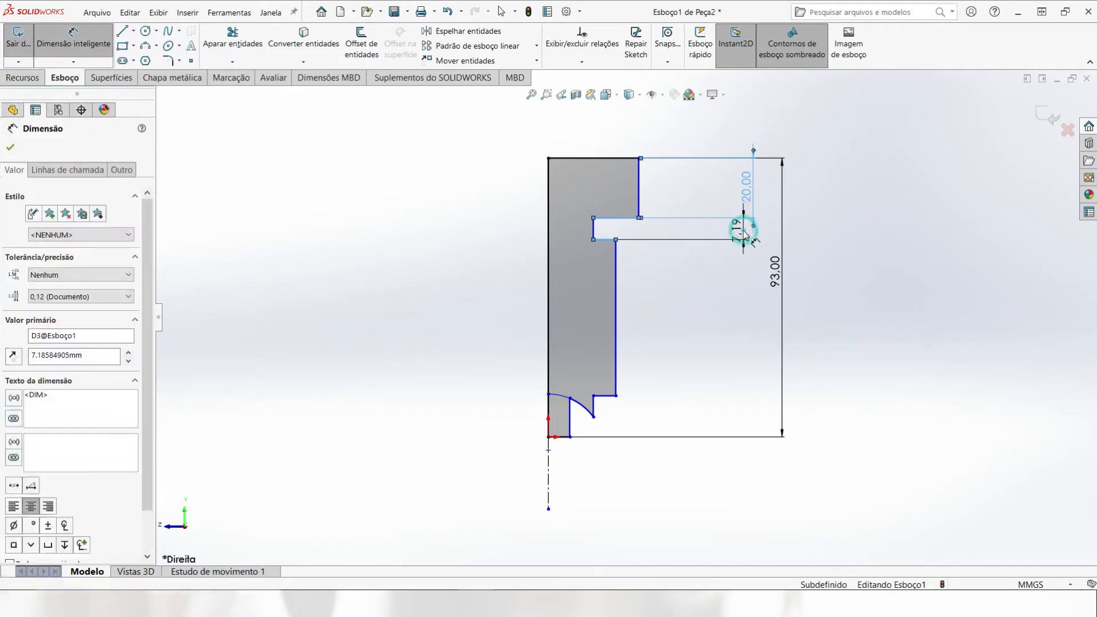
pyautogui.write('2')
pyautogui.press('Return')
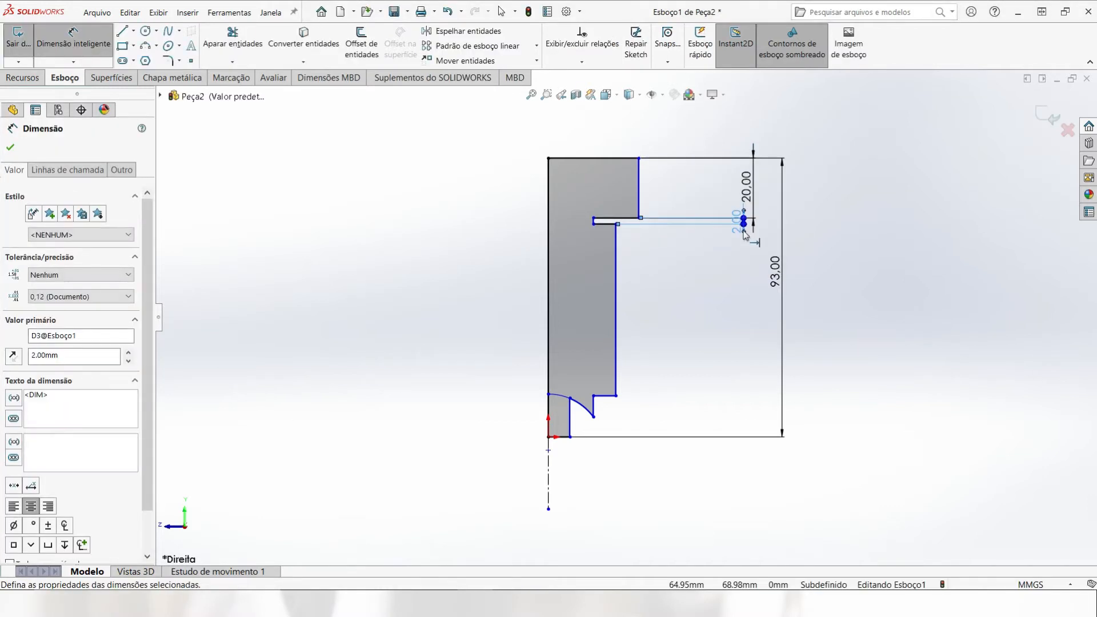
# Dimension the long vertical edge below the groove as 65 mm.
pyautogui.click(615, 298)
pyautogui.click(754, 312)
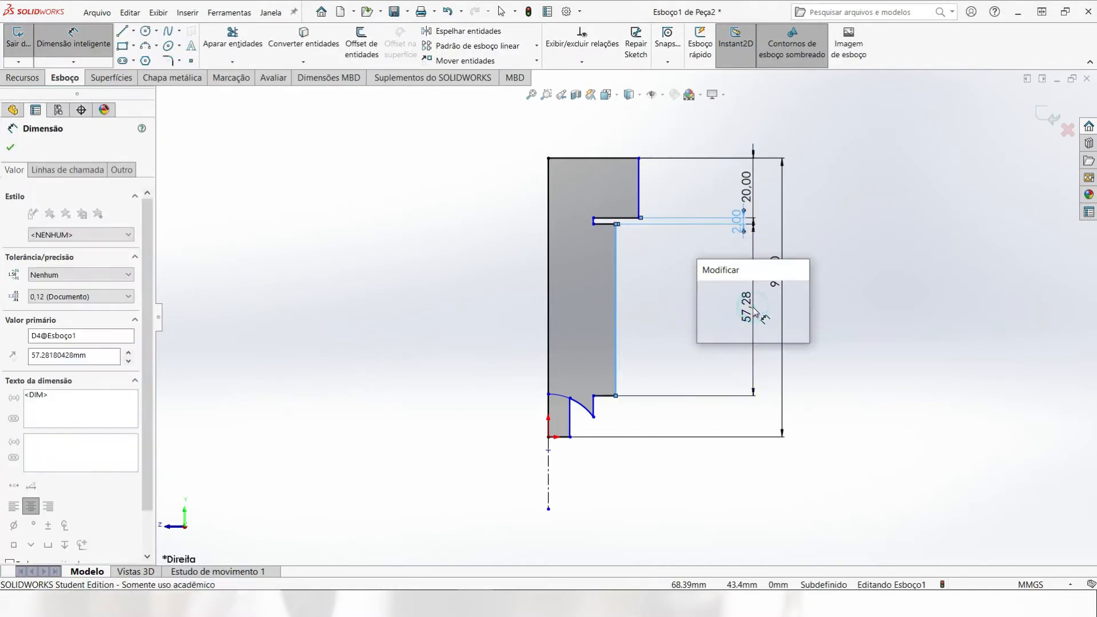
pyautogui.write('65')
pyautogui.press('Return')
# Lower the arc by moving its inner endpoint to about 5.5 mm above the origin.
pyautogui.scroll(-4, 578, 395)
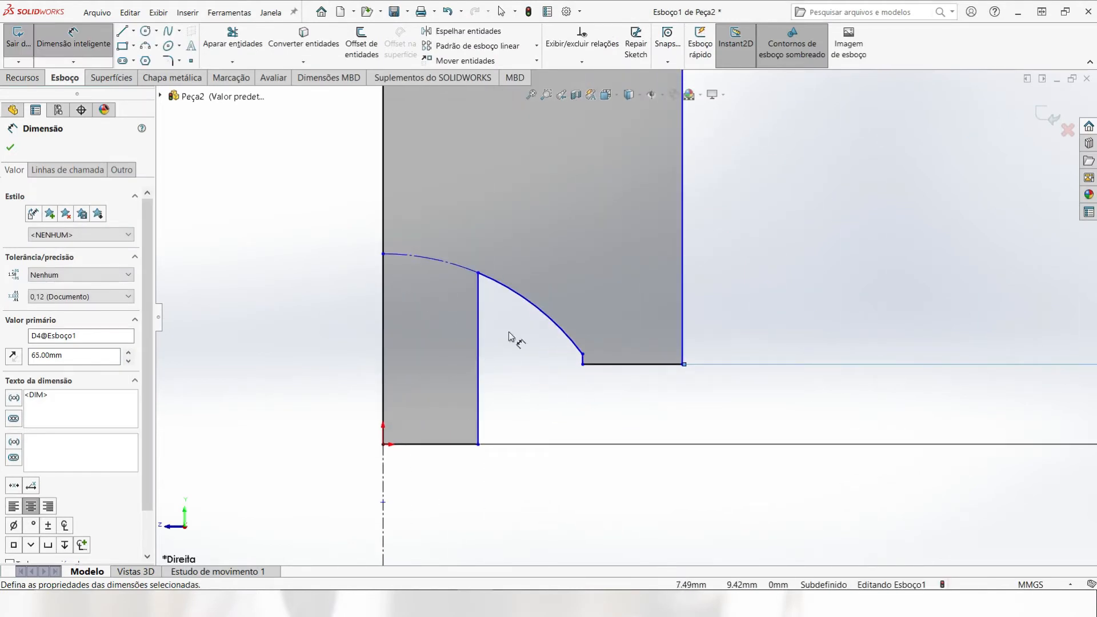
pyautogui.press('Escape')
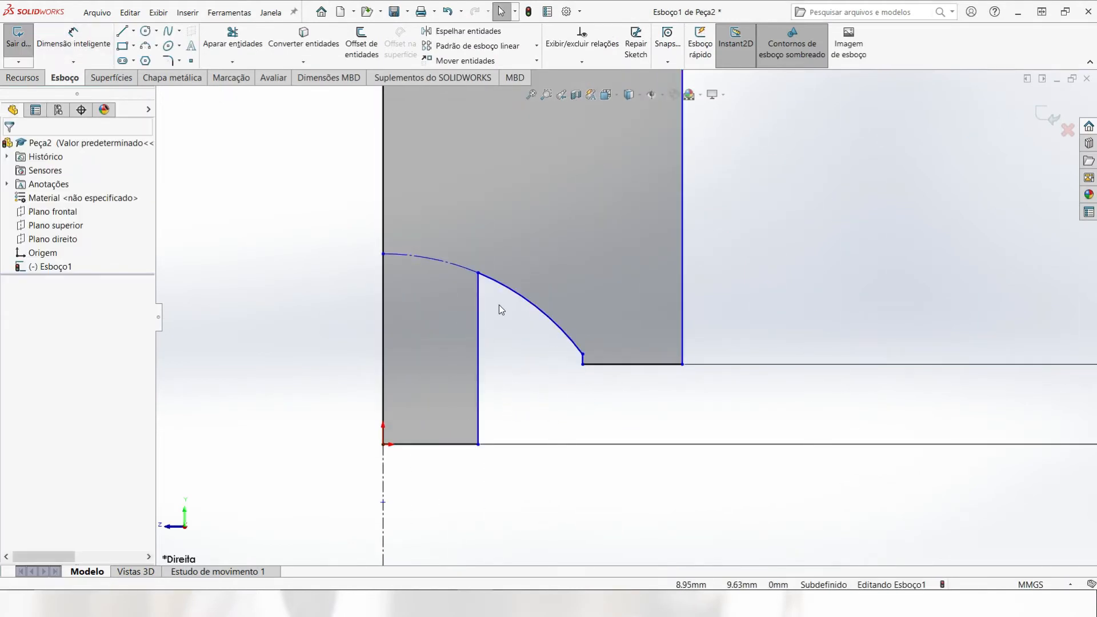
pyautogui.moveTo(479, 276)
pyautogui.mouseDown()
pyautogui.moveTo(479, 354)
pyautogui.moveTo(503, 384)
pyautogui.mouseUp()
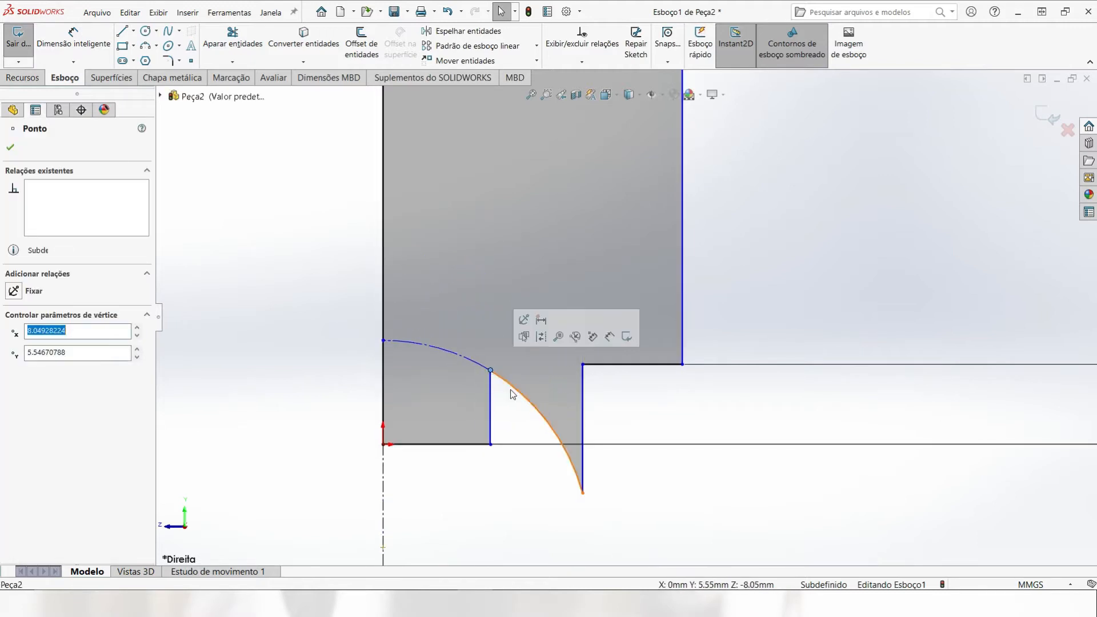
# Add a 6 mm diameter dimension from the short vertical line beside the origin to the centreline.
pyautogui.scroll(5, 502, 441)
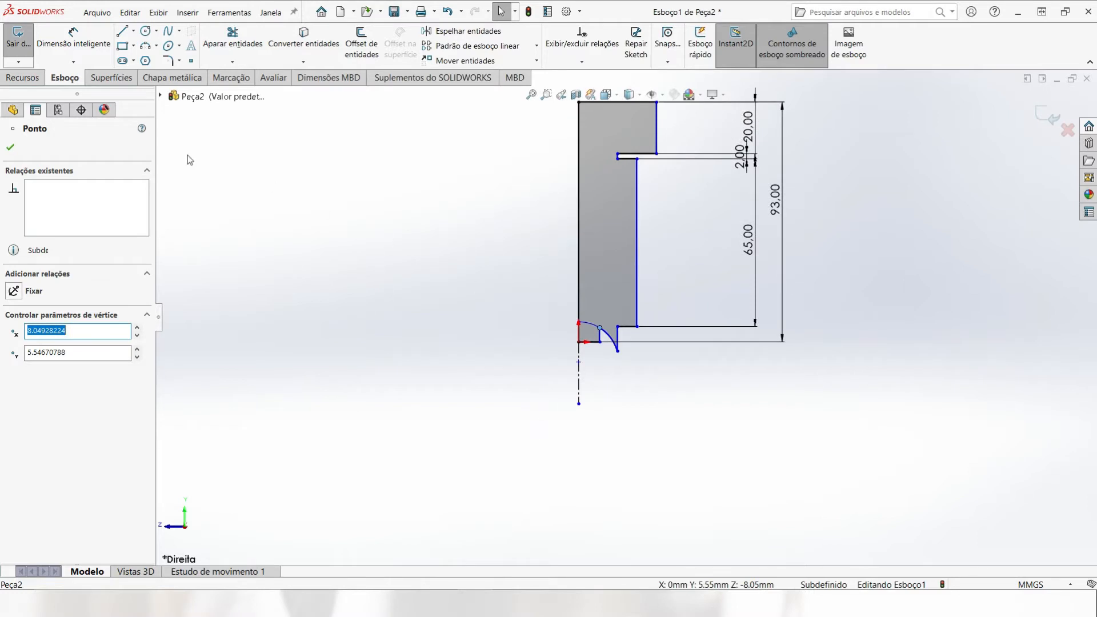
pyautogui.click(70, 36)
pyautogui.scroll(-5, 598, 336)
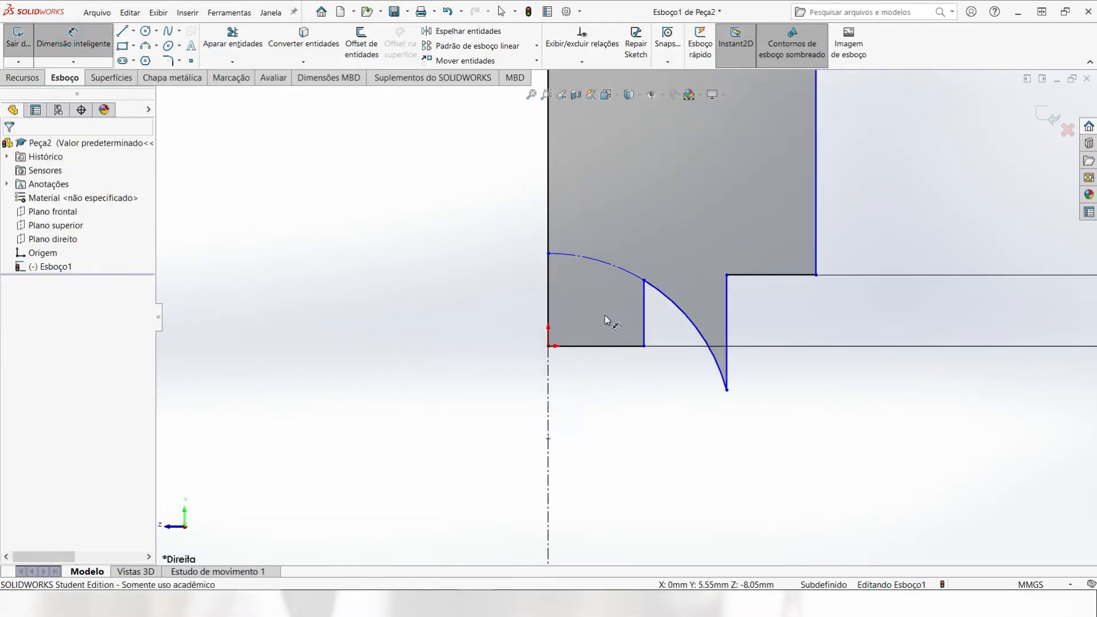
pyautogui.click(645, 316)
pyautogui.click(549, 476)
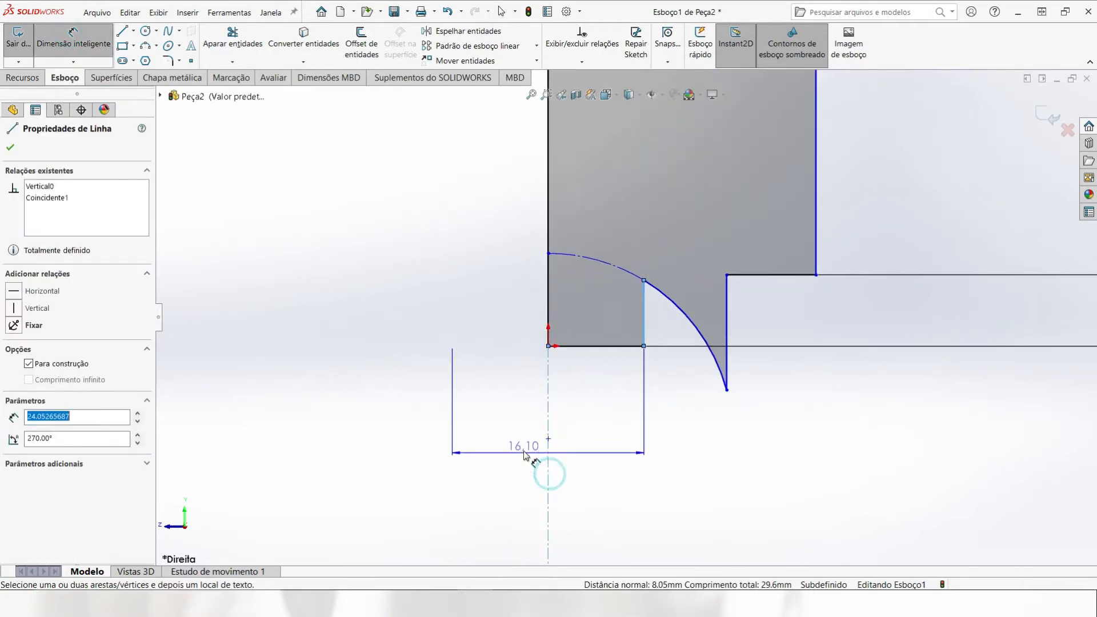
pyautogui.click(520, 405)
pyautogui.write('6.00mm')
pyautogui.press('Return')
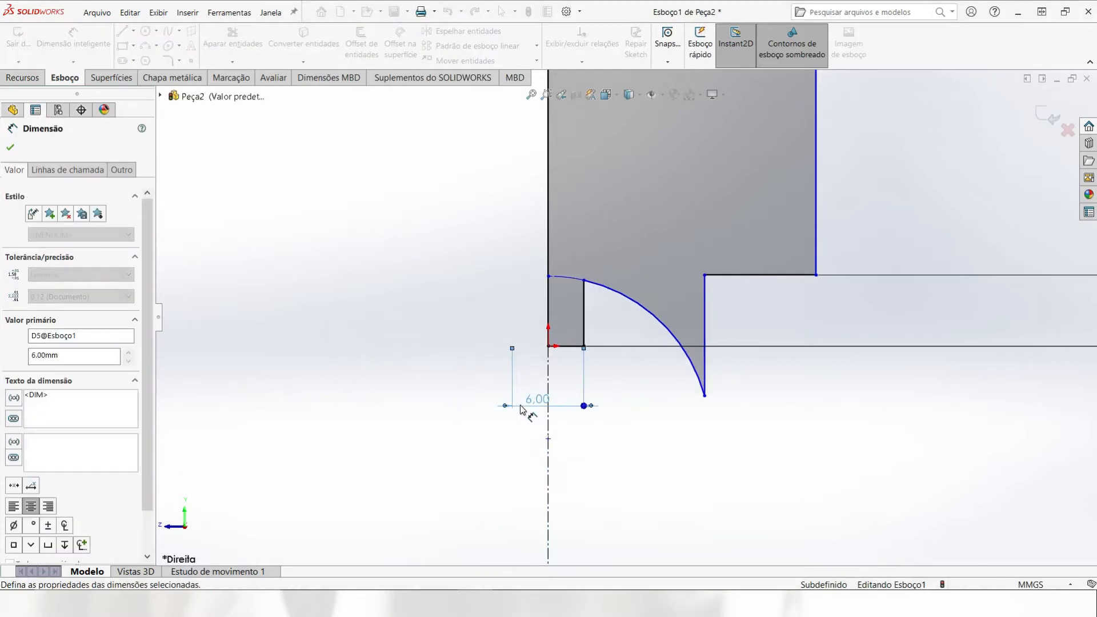
# Add an 11.5 mm diameter dimension from the vertical line at the arc's outer end to the centreline.
pyautogui.click(706, 304)
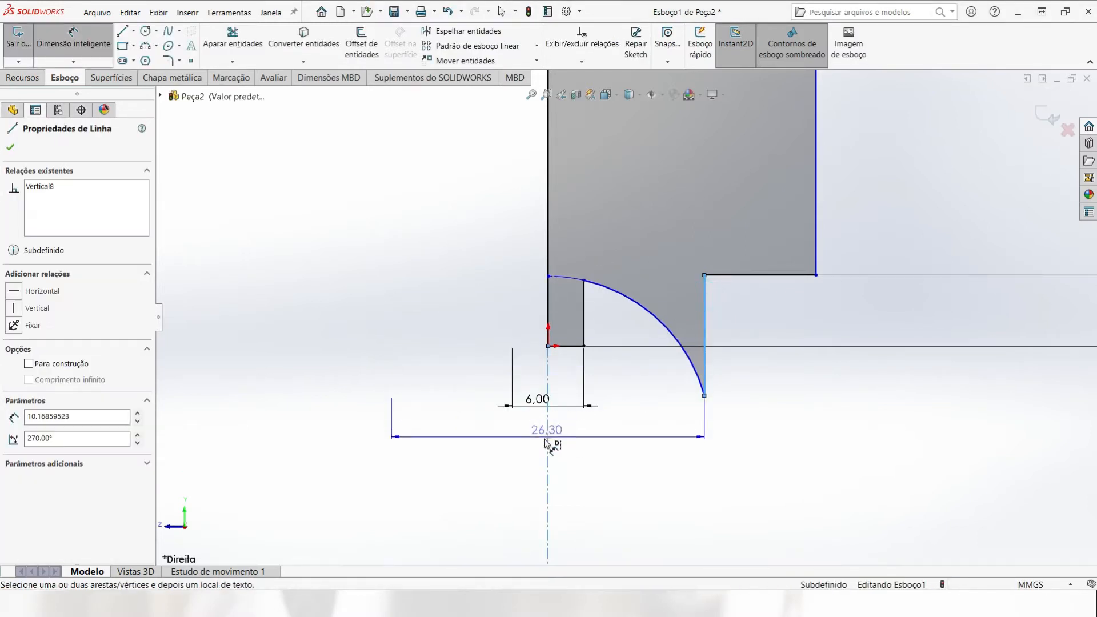
pyautogui.click(547, 444)
pyautogui.click(526, 446)
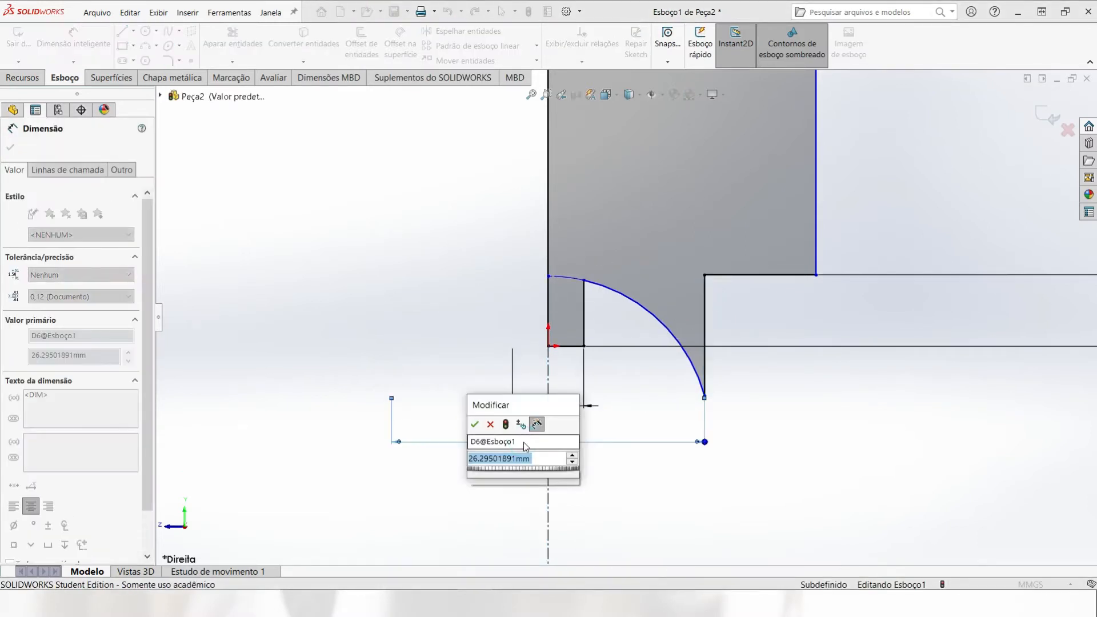
pyautogui.write('11.5')
pyautogui.press('Return')
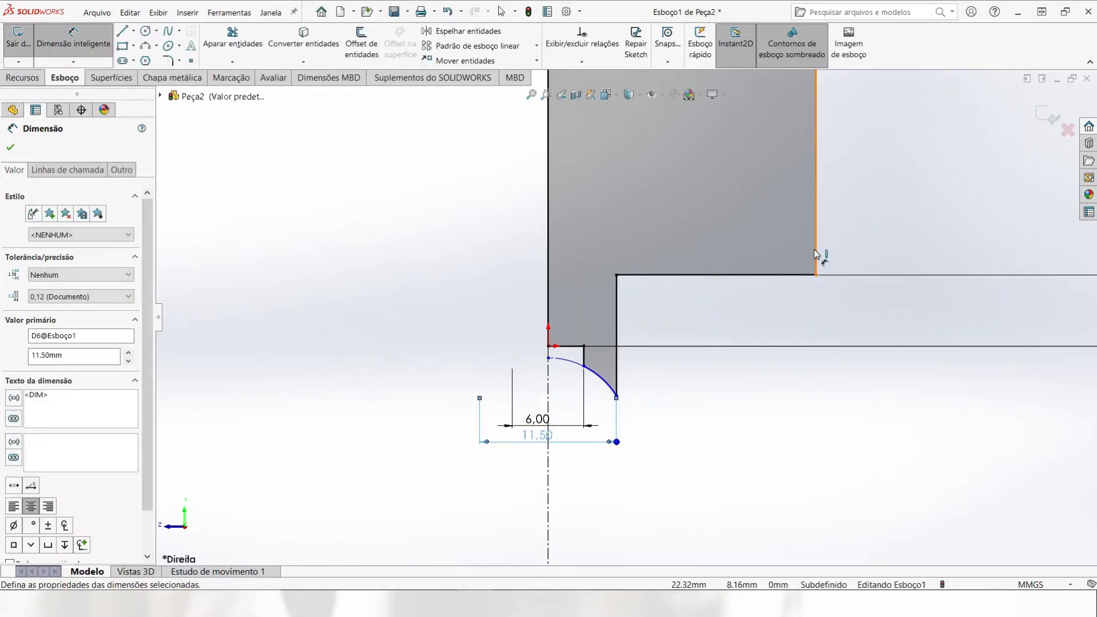
# Add a 14 mm diameter dimension from the shank's long outer vertical edge to the centreline.
pyautogui.click(816, 252)
pyautogui.click(524, 481)
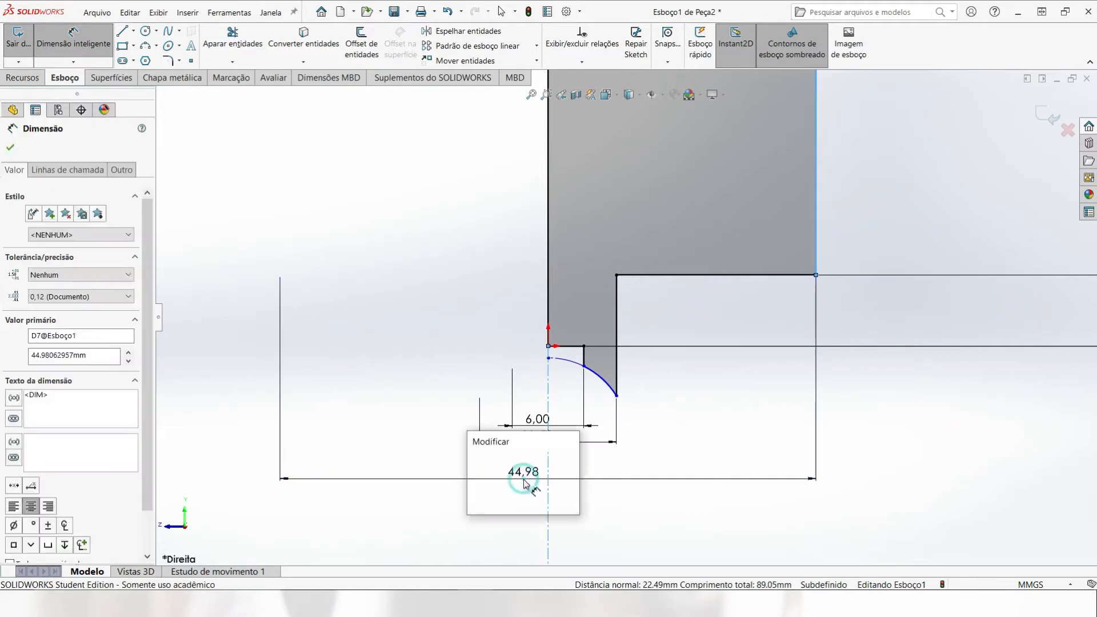
pyautogui.write('14')
pyautogui.press('Return')
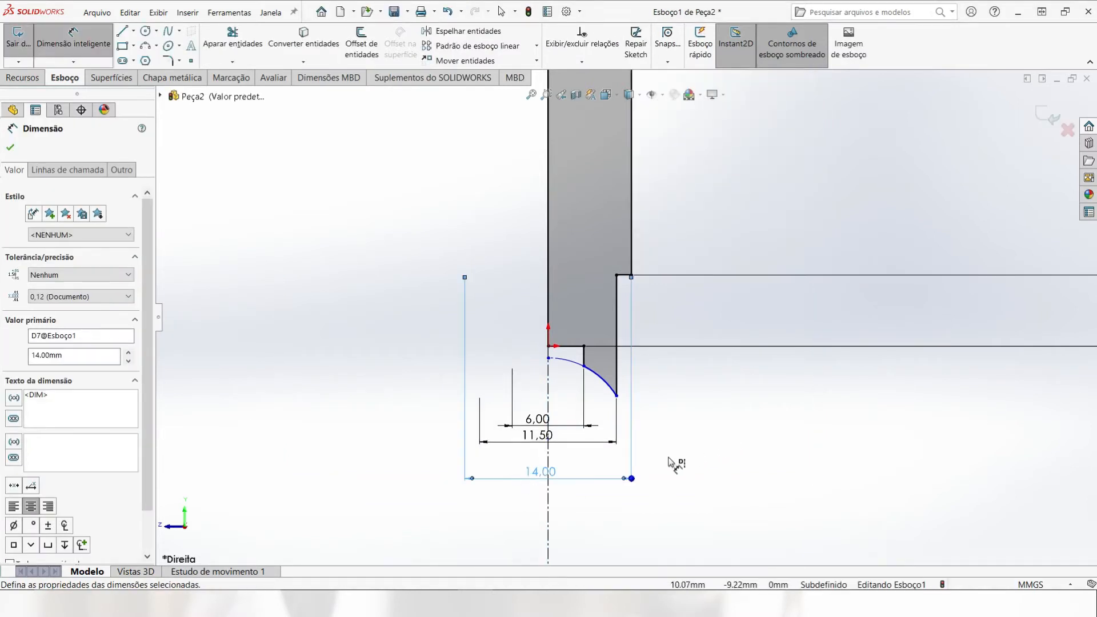
# Add a 22 mm diameter dimension from the head's outer vertical edge to the centreline.
pyautogui.scroll(5, 671, 463)
pyautogui.scroll(-6, 612, 179)
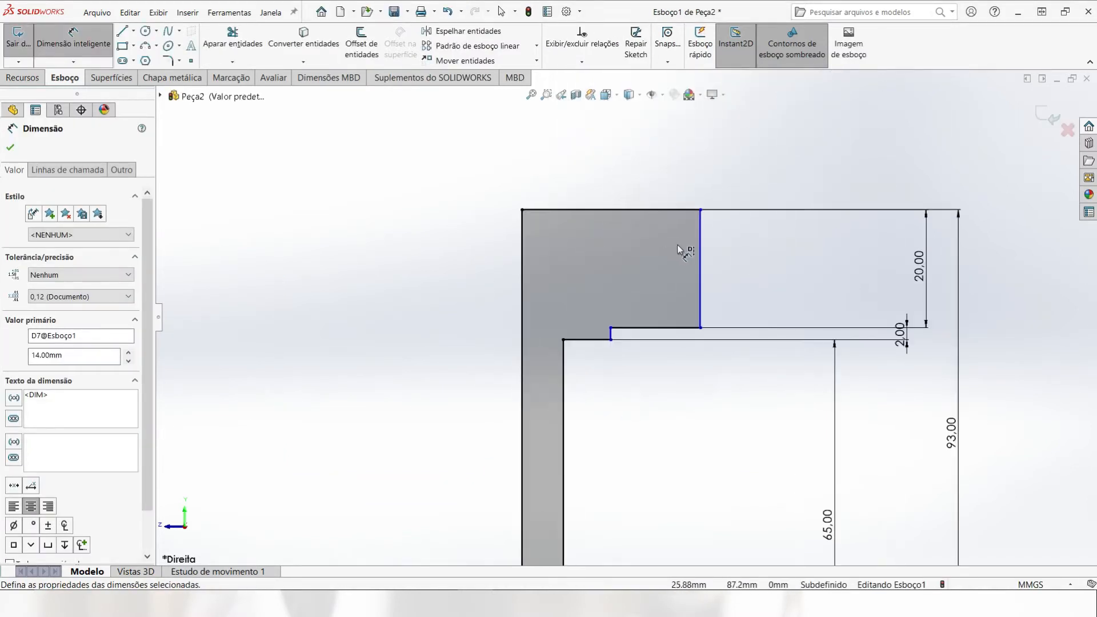
pyautogui.click(702, 243)
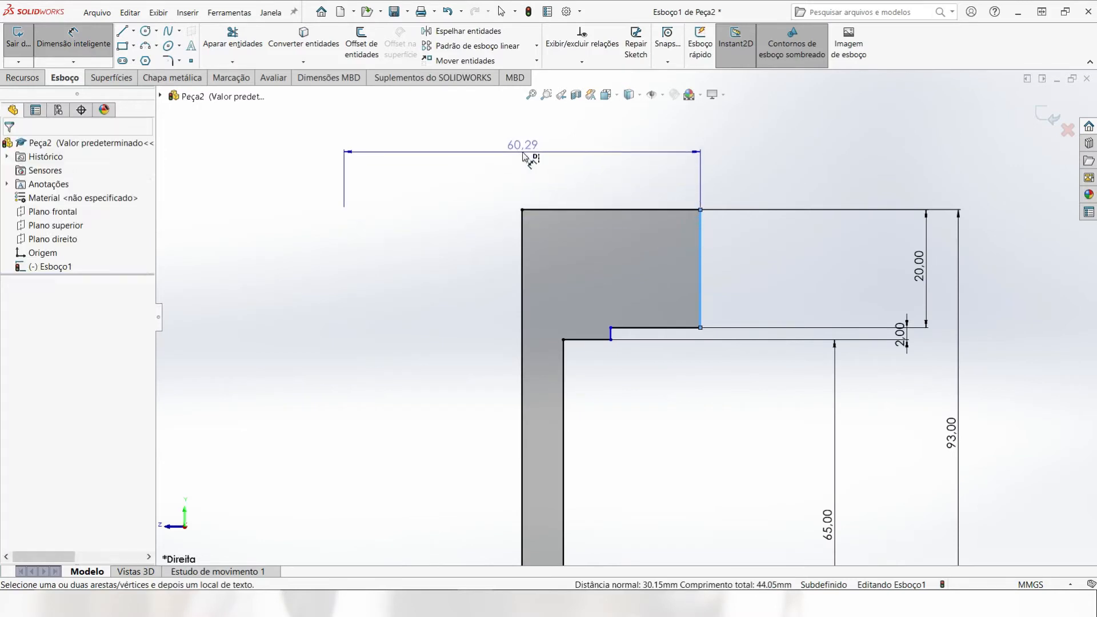
pyautogui.click(526, 154)
pyautogui.write('22')
pyautogui.press('Return')
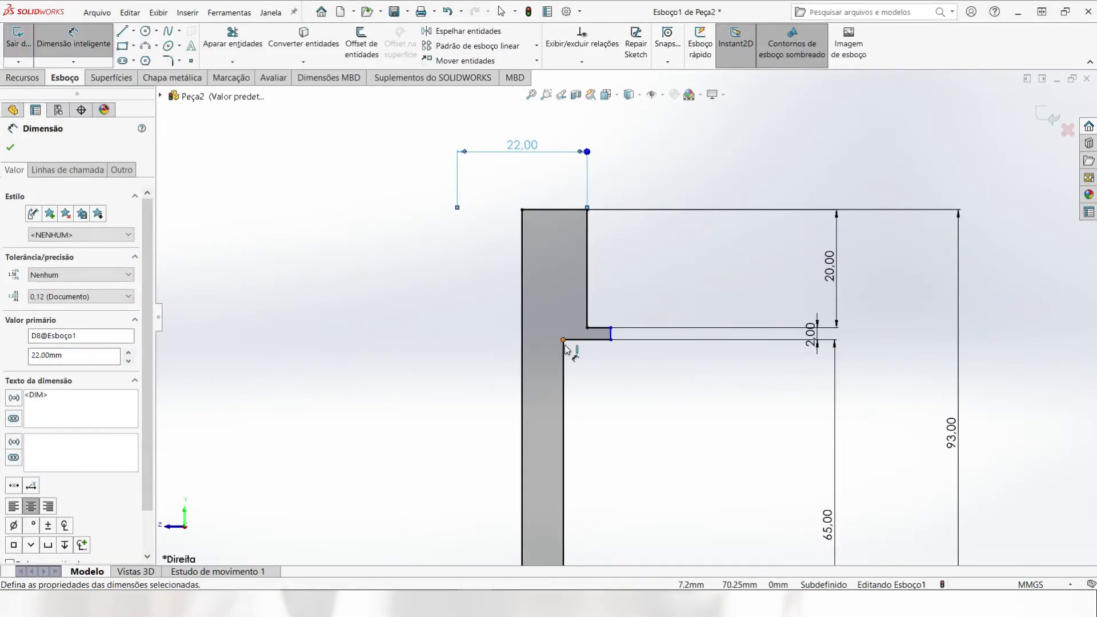
# Dimension the recess arc near the origin with a radius of 17 mm.
pyautogui.scroll(4, 565, 348)
pyautogui.scroll(-5, 588, 492)
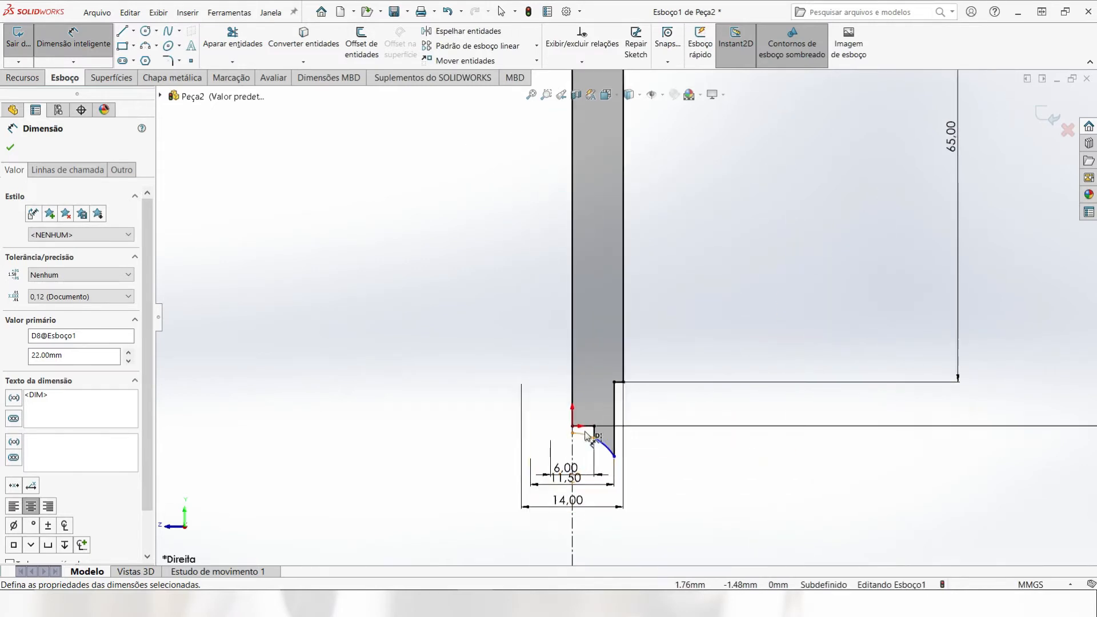
pyautogui.scroll(-3, 592, 439)
pyautogui.click(611, 450)
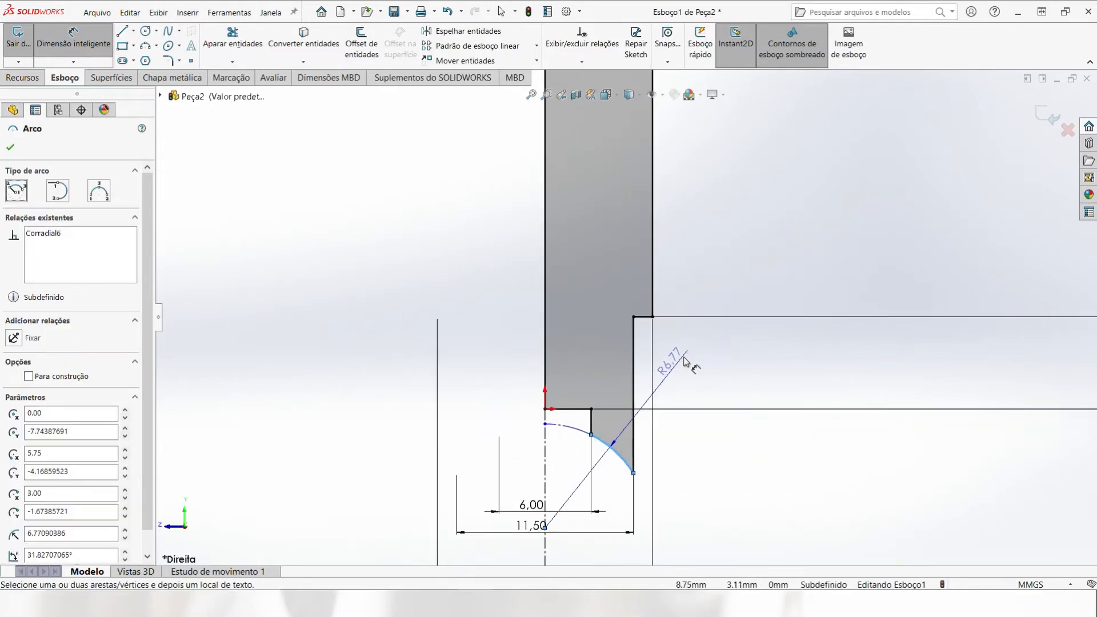
pyautogui.click(722, 291)
pyautogui.write('17')
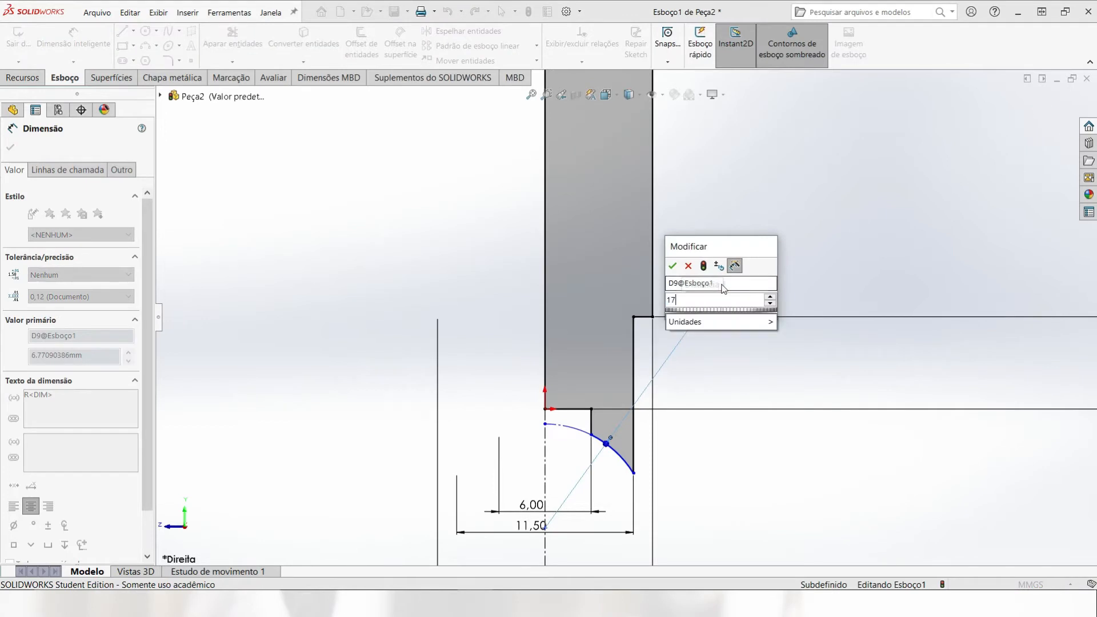
pyautogui.press('Return')
pyautogui.press('Escape')
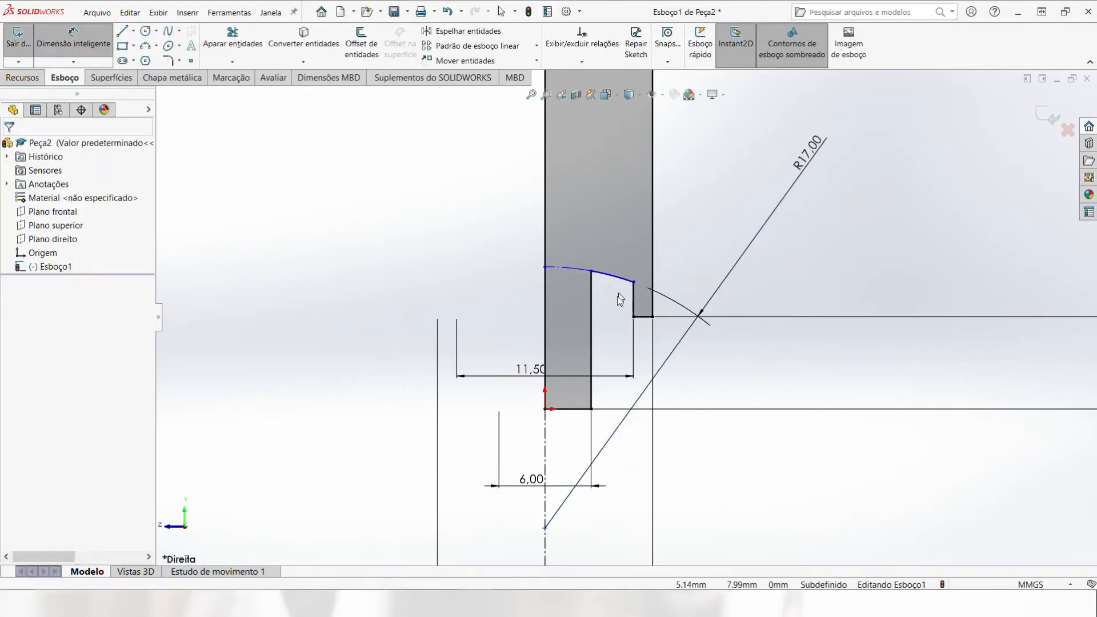
# Move the 11.5 mm dimension farther below the profile and lower the arc's outer endpoint to about 3.9 mm above the origin.
pyautogui.moveTo(523, 371); pyautogui.dragTo(511, 544)
pyautogui.moveTo(636, 287); pyautogui.dragTo(624, 351)
pyautogui.click(526, 303)
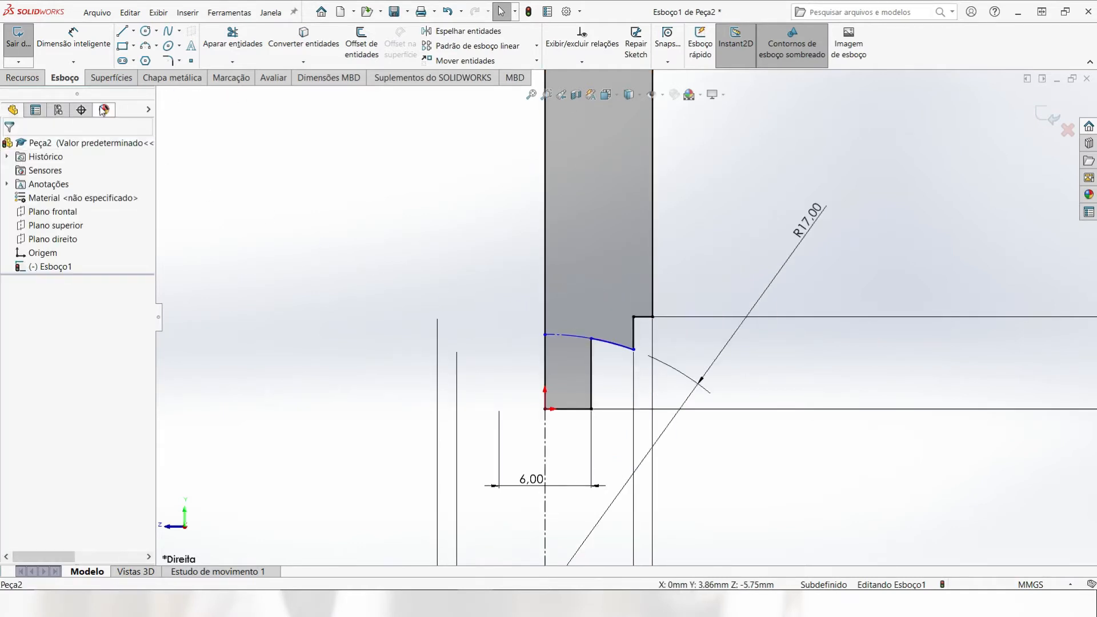
# Add a 2 mm vertical dimension between the short horizontal step line and the arc's end on the centreline.
pyautogui.click(78, 46)
pyautogui.click(647, 318)
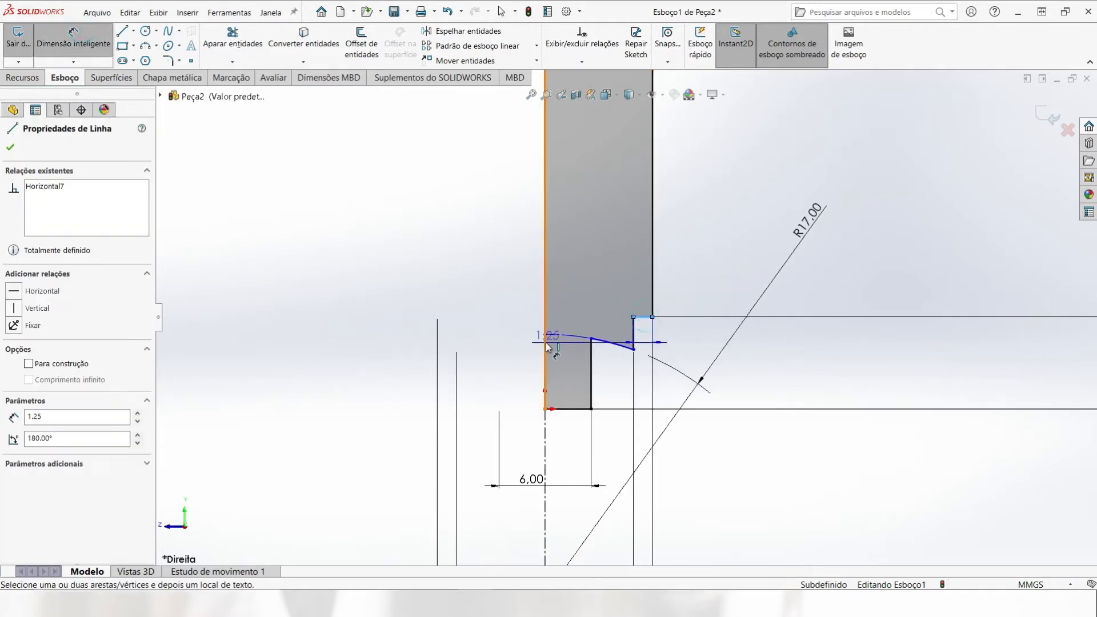
pyautogui.click(545, 334)
pyautogui.click(491, 306)
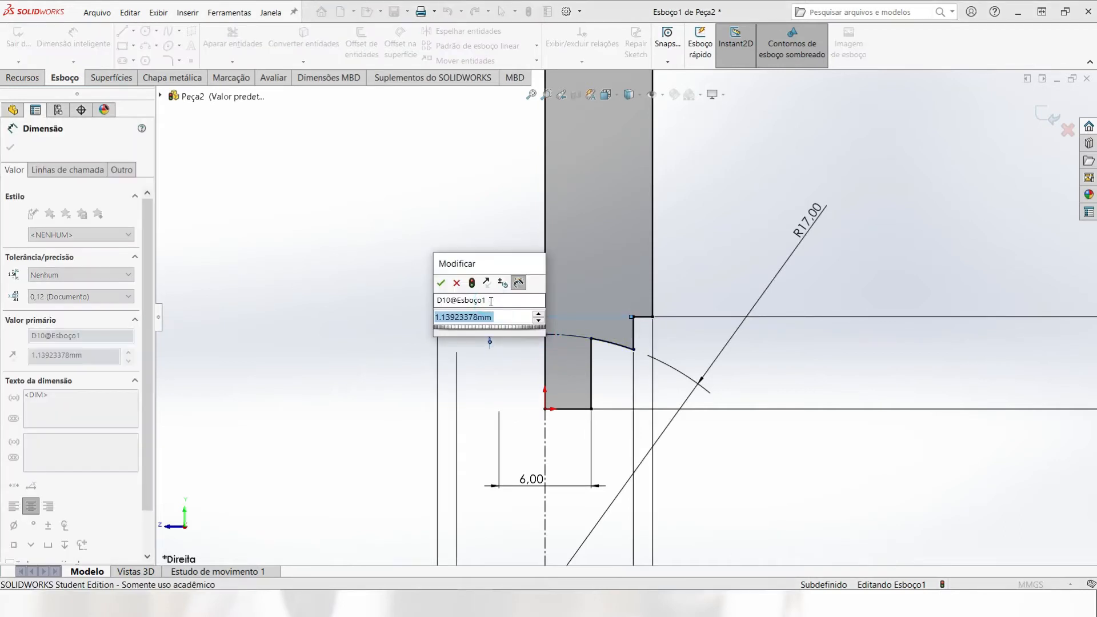
pyautogui.write('2')
pyautogui.press('Return')
pyautogui.press('Escape')
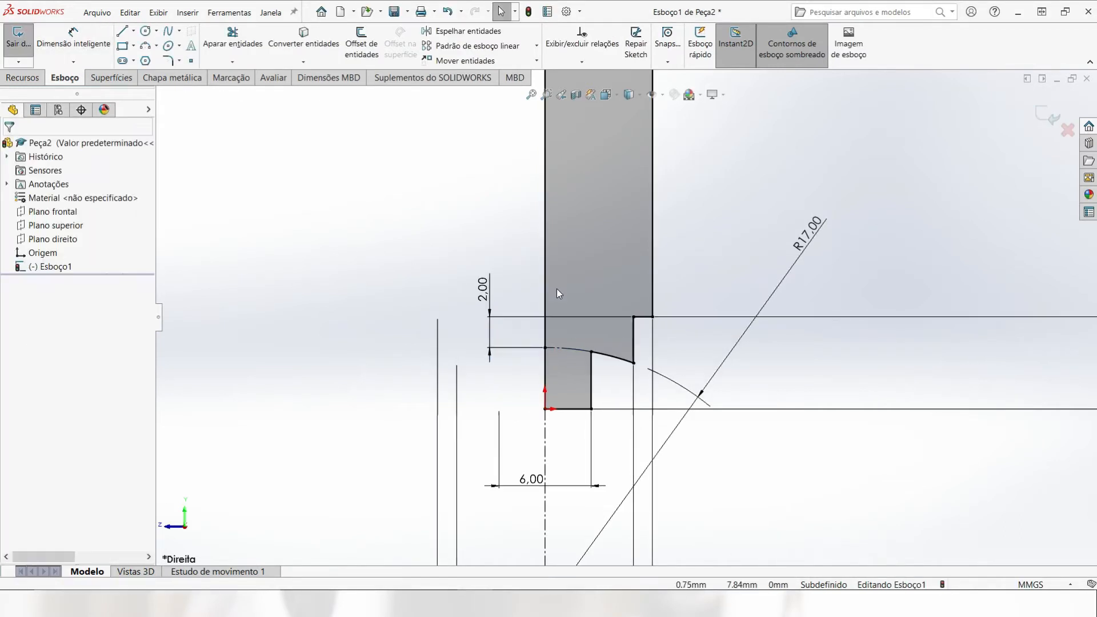
# Make the short vertical groove edge under the head collinear with the vertical line at the arc's outer end.
pyautogui.click(633, 343)
pyautogui.scroll(4, 634, 343)
pyautogui.scroll(2, 629, 368)
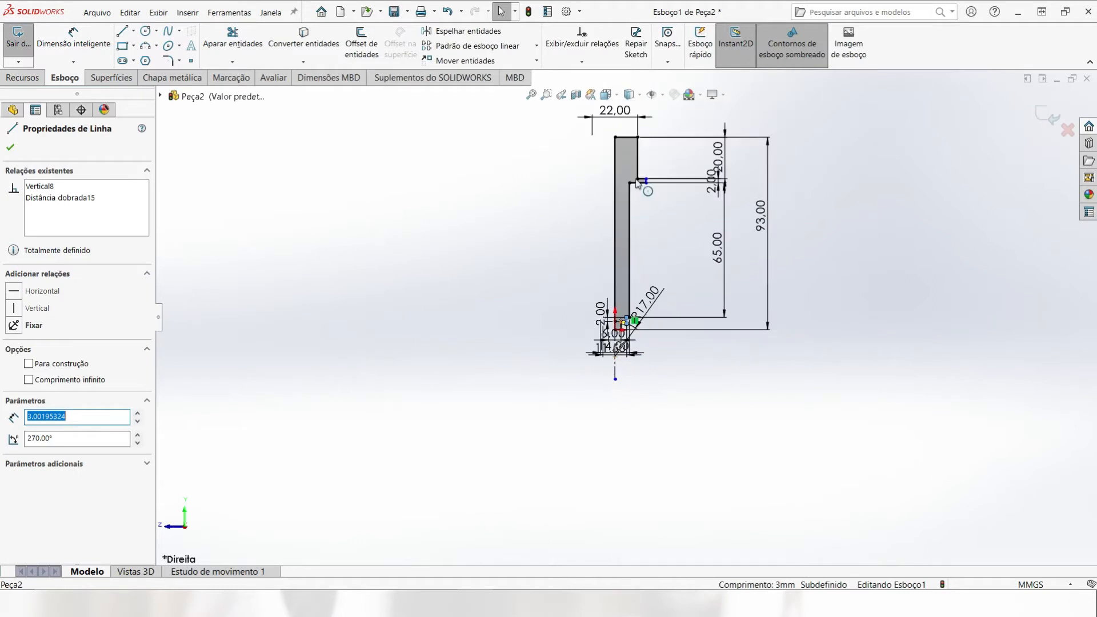
pyautogui.scroll(-8, 650, 187)
pyautogui.keyDown('ctrl'); pyautogui.click(677, 284); pyautogui.keyUp('ctrl')
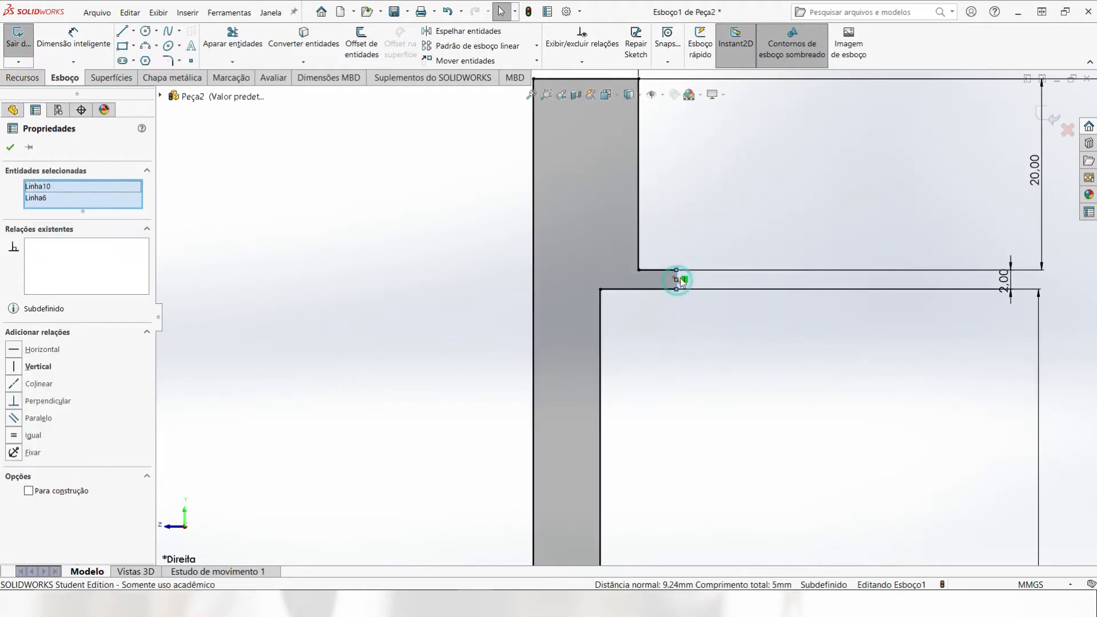
pyautogui.click(747, 231)
pyautogui.click(672, 374)
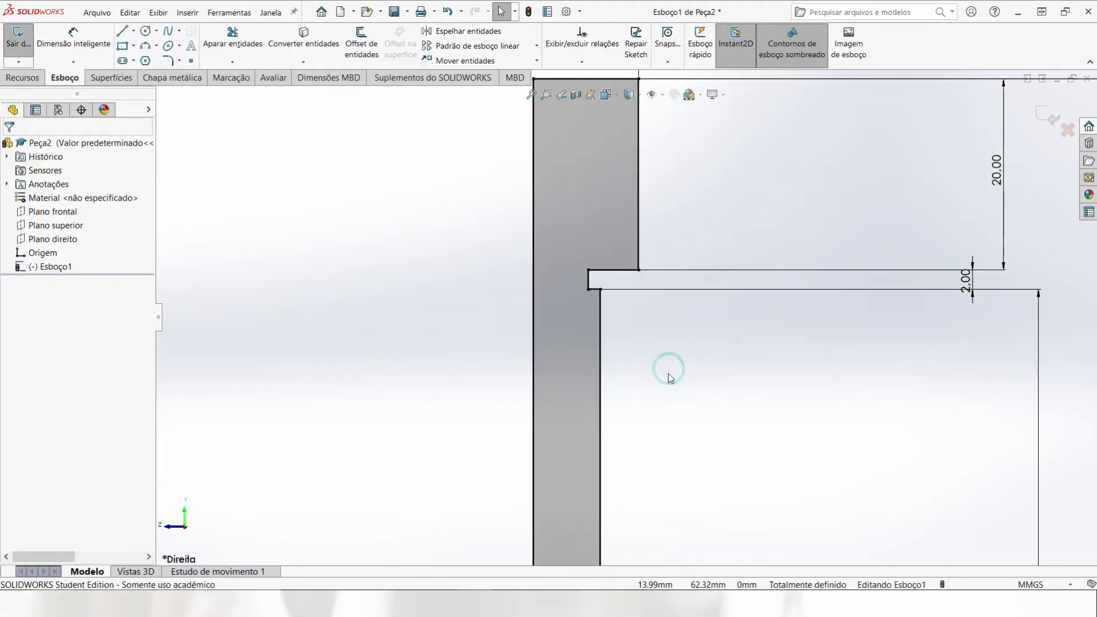
# Add a sketch chamfer with an equal distance of 2 mm to the head's upper outer corner.
pyautogui.scroll(5, 667, 372)
pyautogui.scroll(-2, 656, 335)
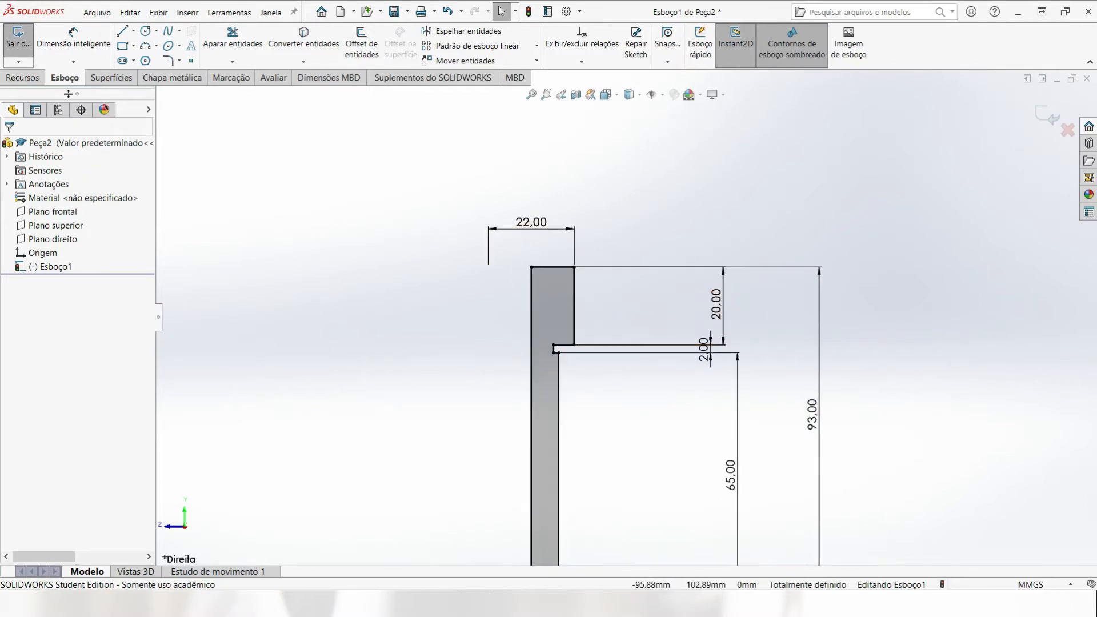
pyautogui.click(181, 62)
pyautogui.click(189, 89)
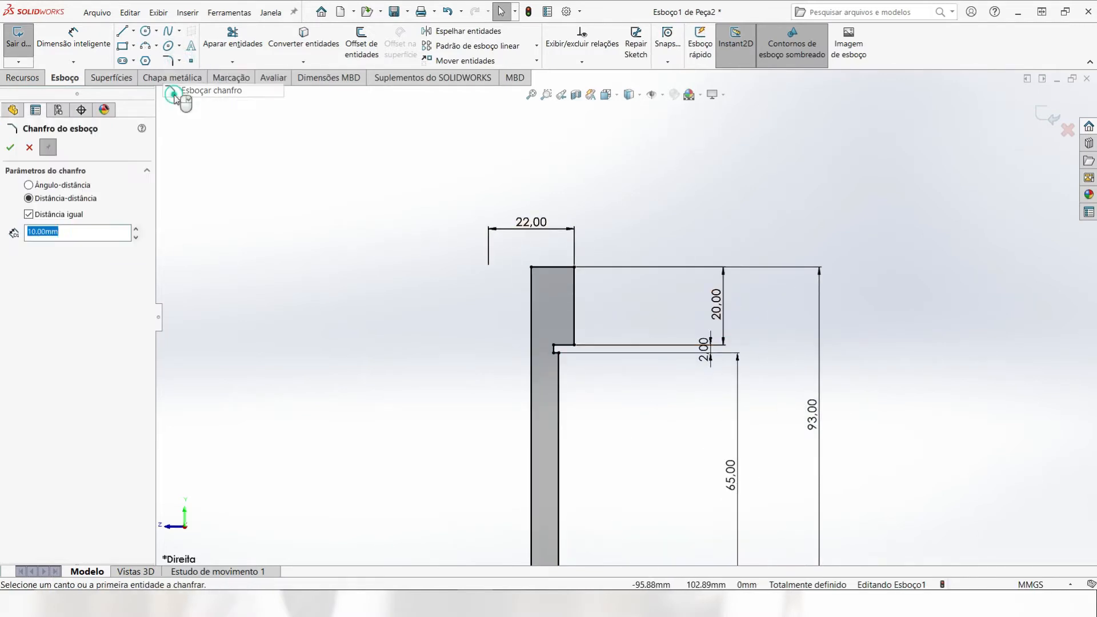
pyautogui.click(259, 235)
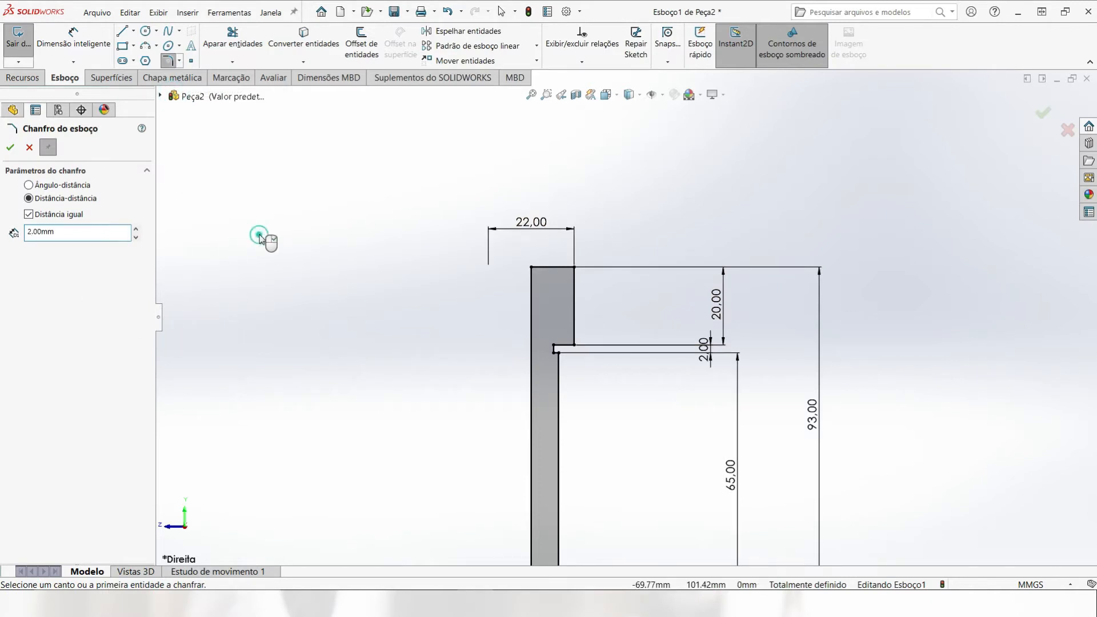
pyautogui.click(576, 271)
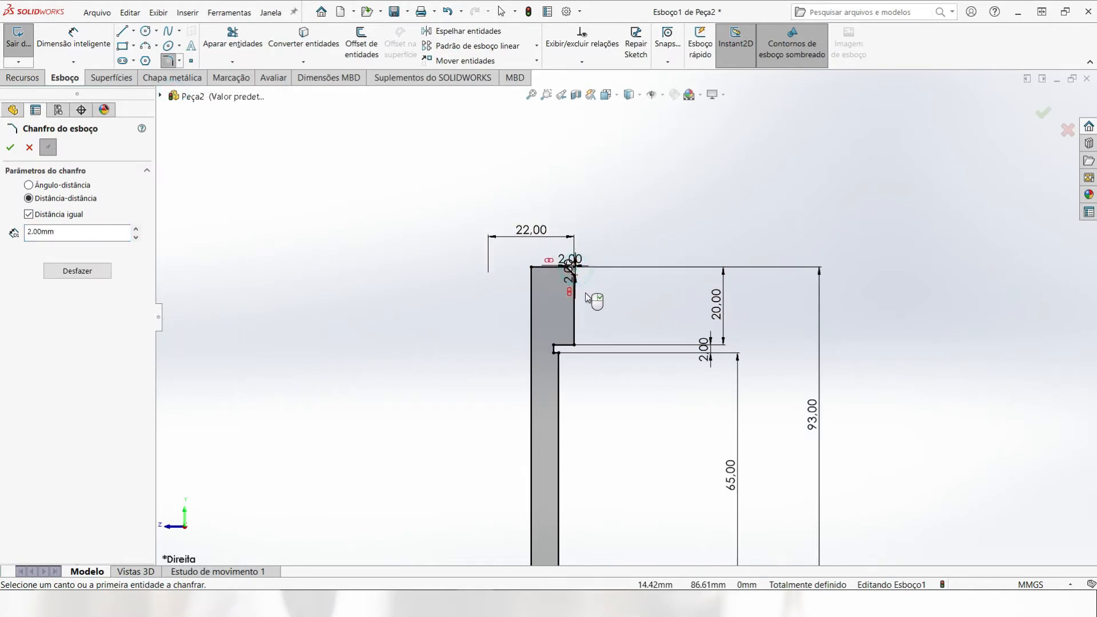
# Move the chamfer's two 2 mm dimensions clear of the profile and finish the chamfer.
pyautogui.scroll(-3, 595, 289)
pyautogui.moveTo(448, 306); pyautogui.dragTo(451, 215)
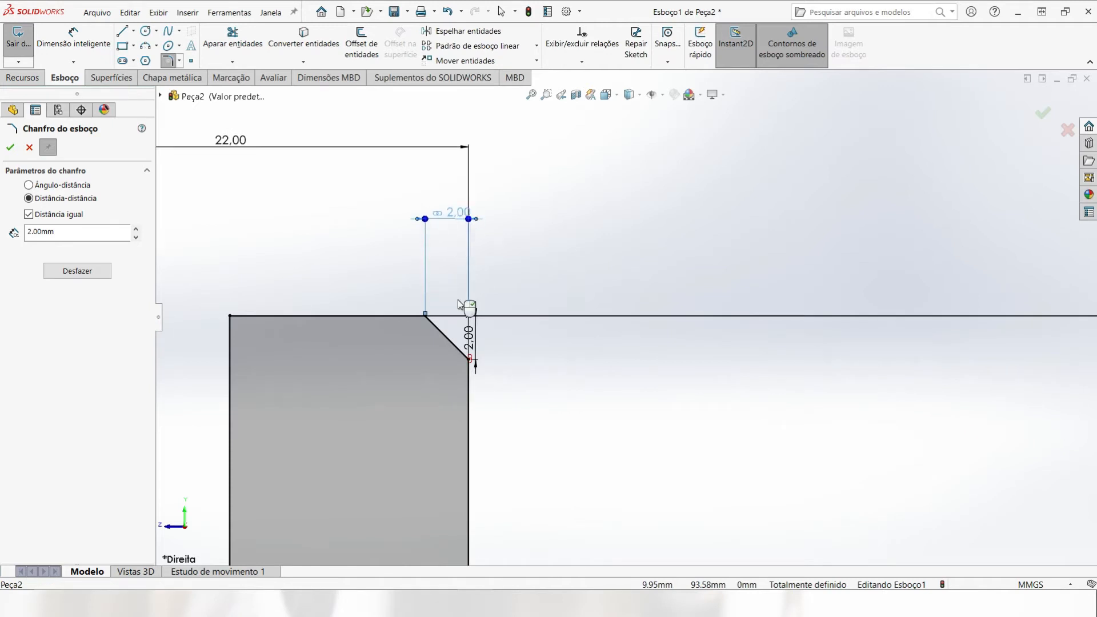
pyautogui.moveTo(478, 342); pyautogui.dragTo(590, 321)
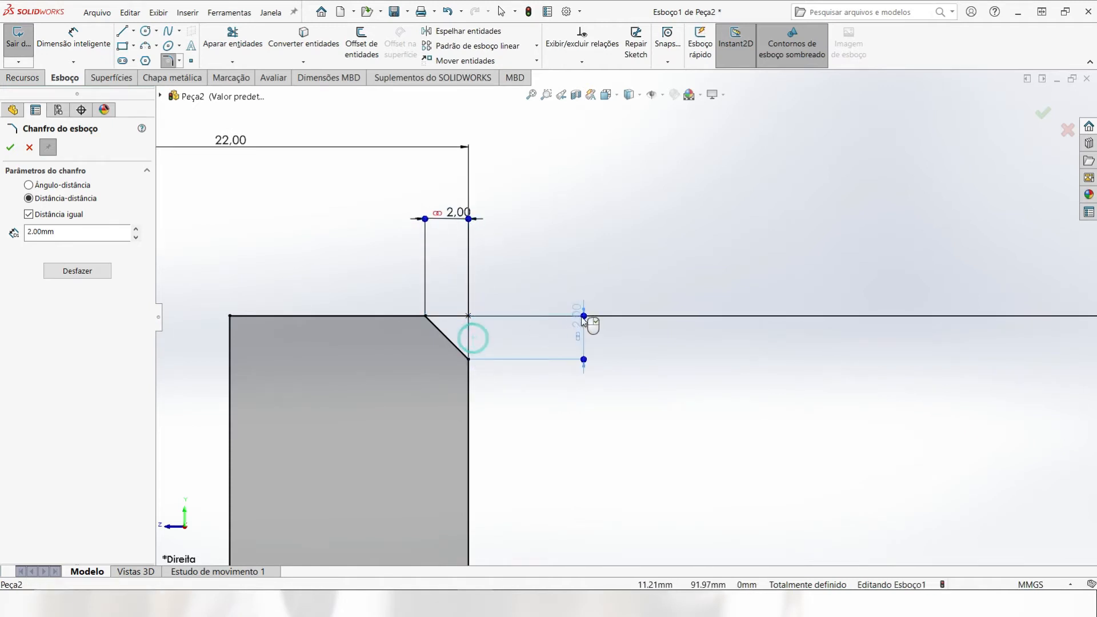
pyautogui.click(10, 149)
# Revolve the profile 360° about the centreline into a solid boss.
pyautogui.scroll(5, 685, 280)
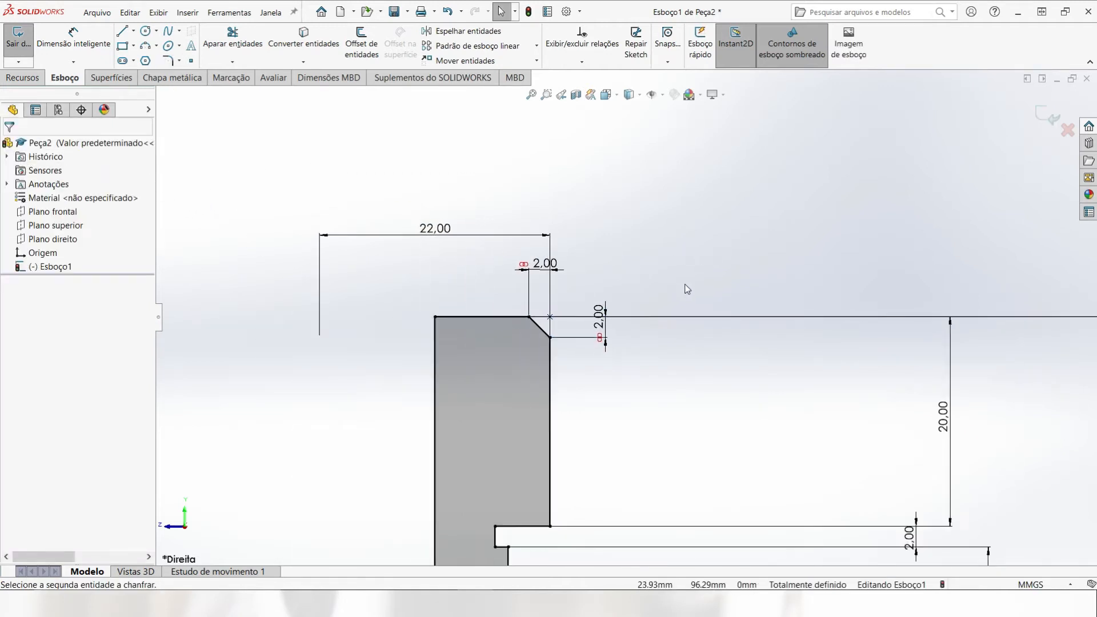
pyautogui.scroll(-3, 626, 302)
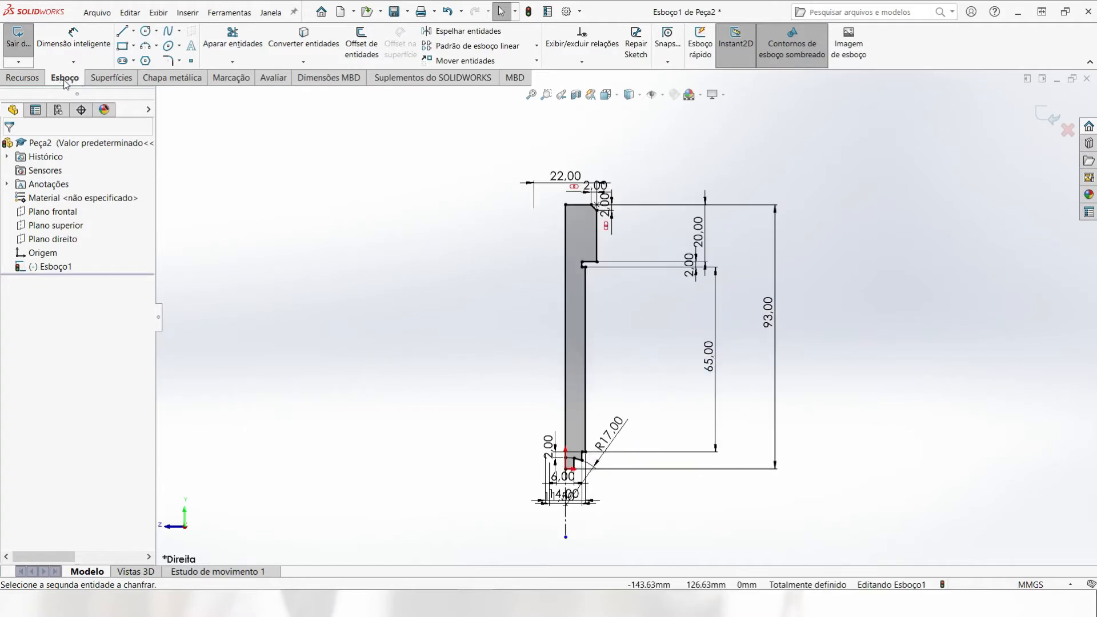
pyautogui.click(24, 78)
pyautogui.click(79, 54)
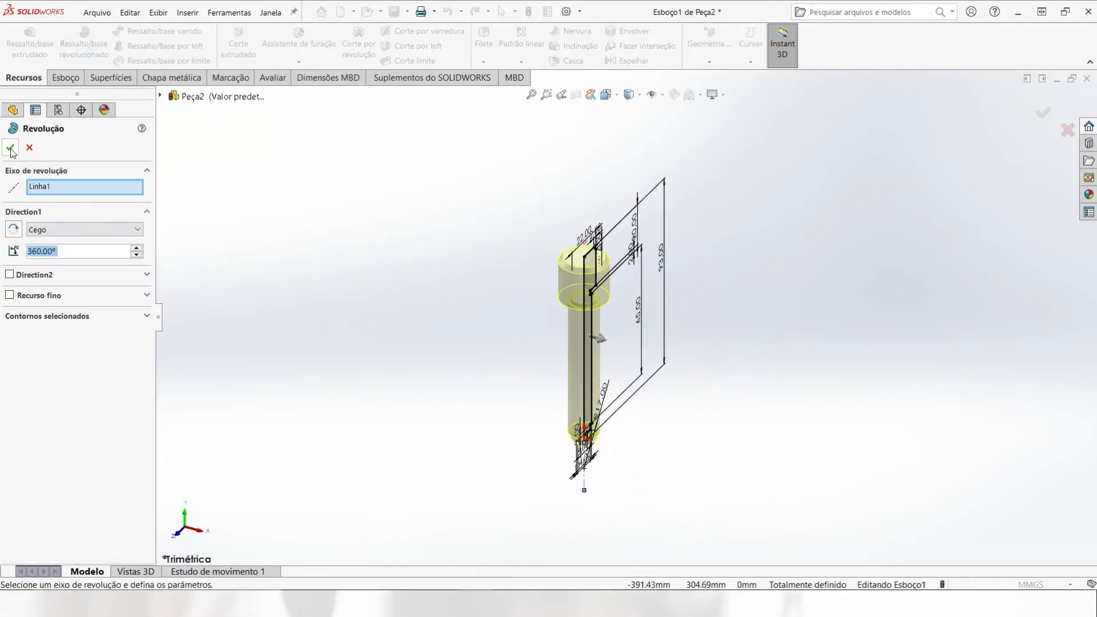
pyautogui.click(11, 148)
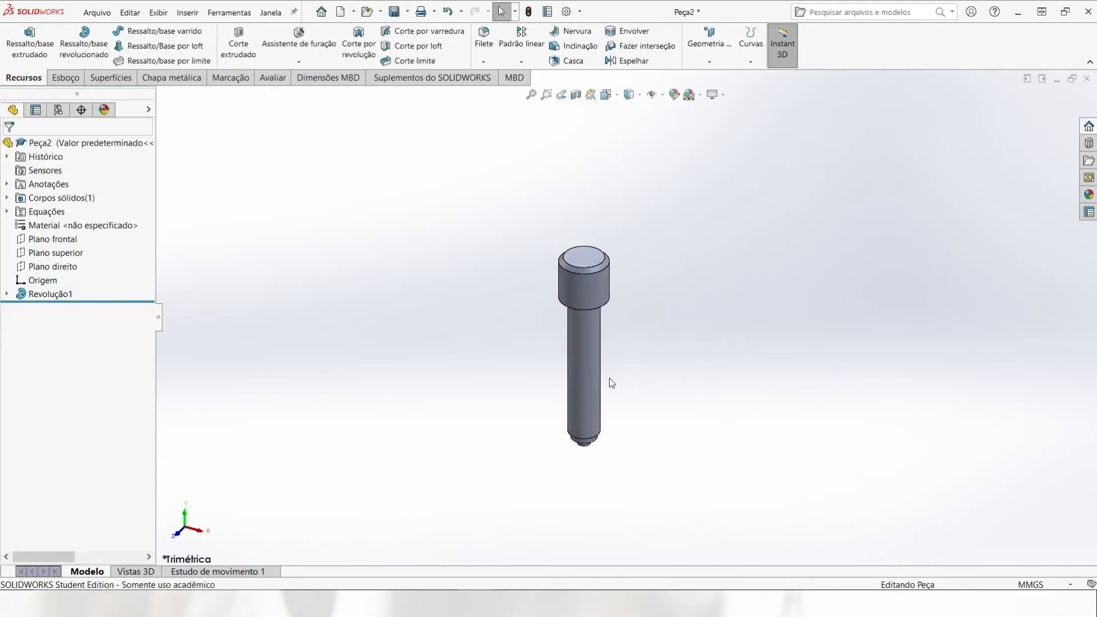
# Start a sketch on the front plane and draw a circle about 8.9 mm in diameter, centred on the head's axis.
pyautogui.moveTo(612, 383); pyautogui.dragTo(578, 389, button='middle')
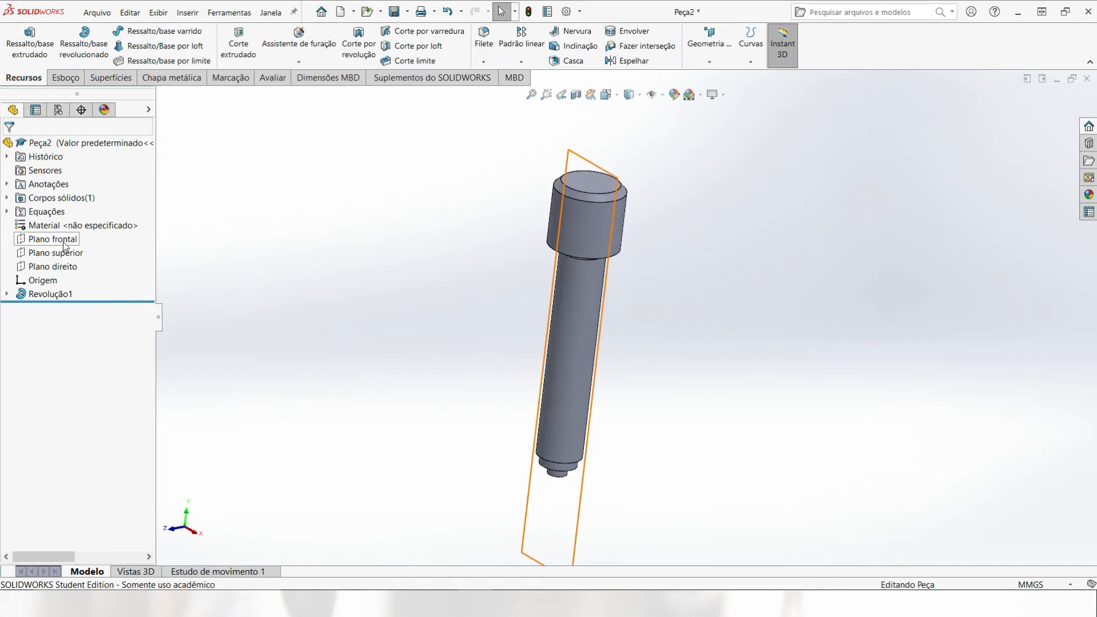
pyautogui.click(54, 240)
pyautogui.click(65, 79)
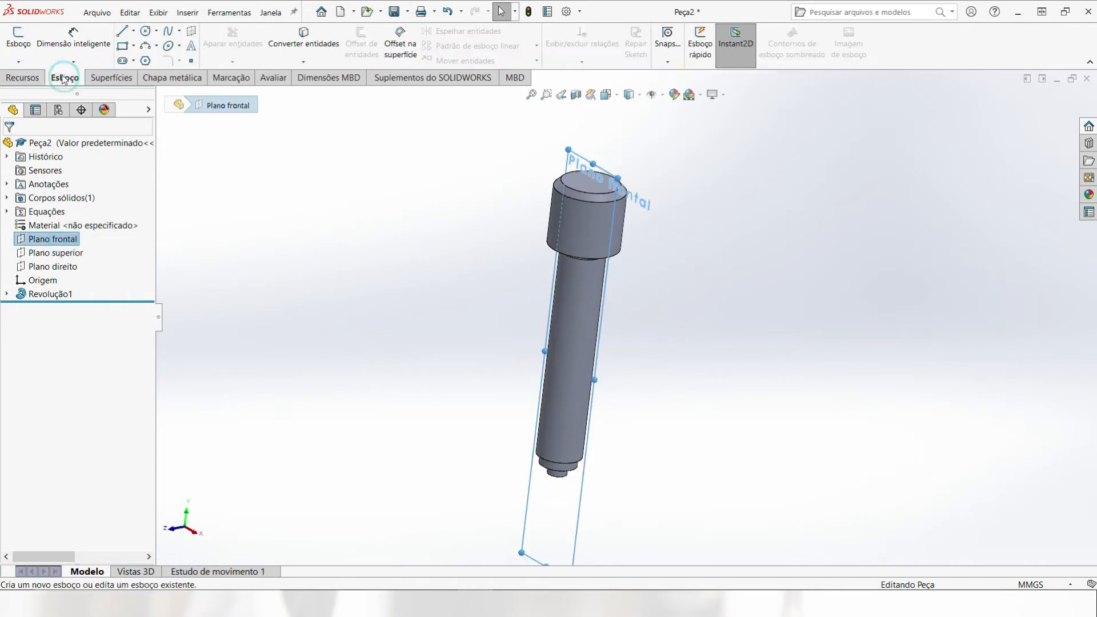
pyautogui.click(20, 45)
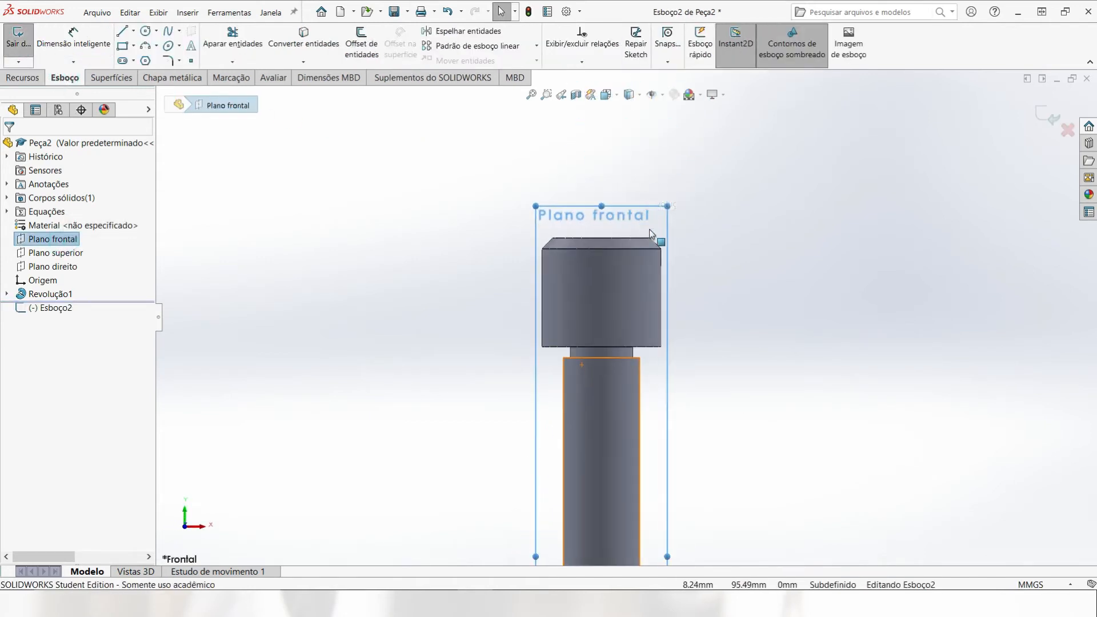
pyautogui.click(146, 31)
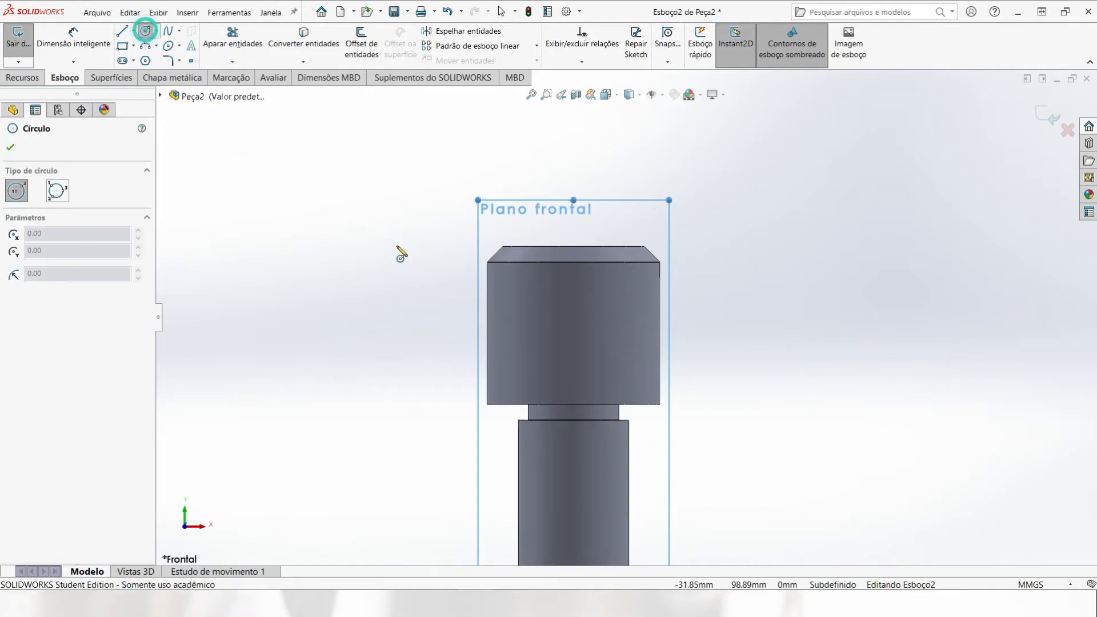
pyautogui.click(573, 322)
pyautogui.click(608, 316)
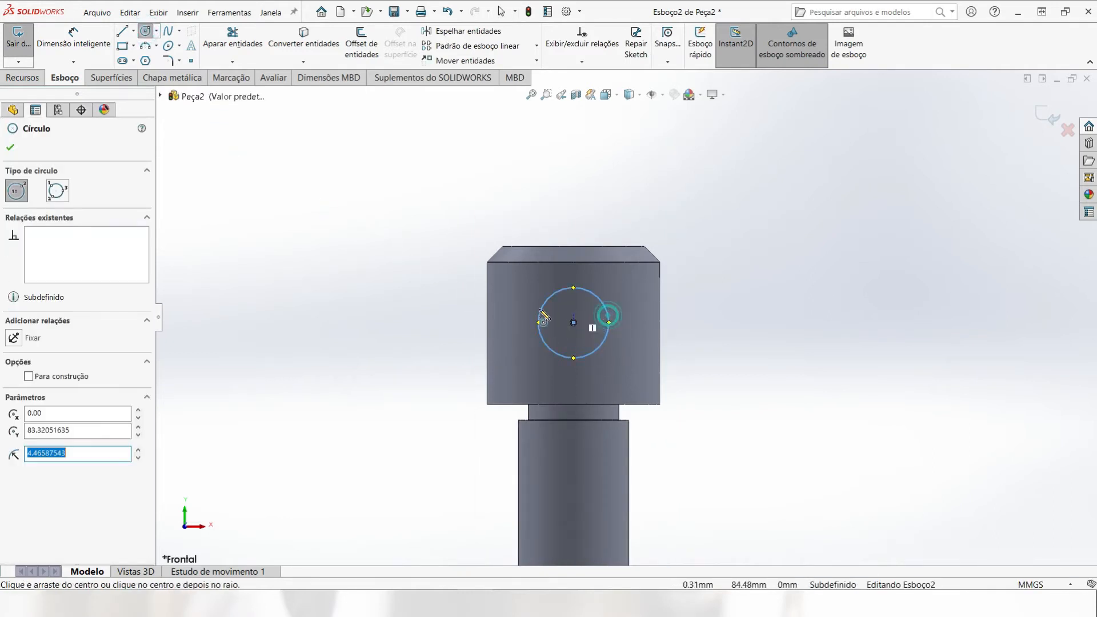
# Dimension the circle on the head with a diameter of 9 mm.
pyautogui.click(67, 44)
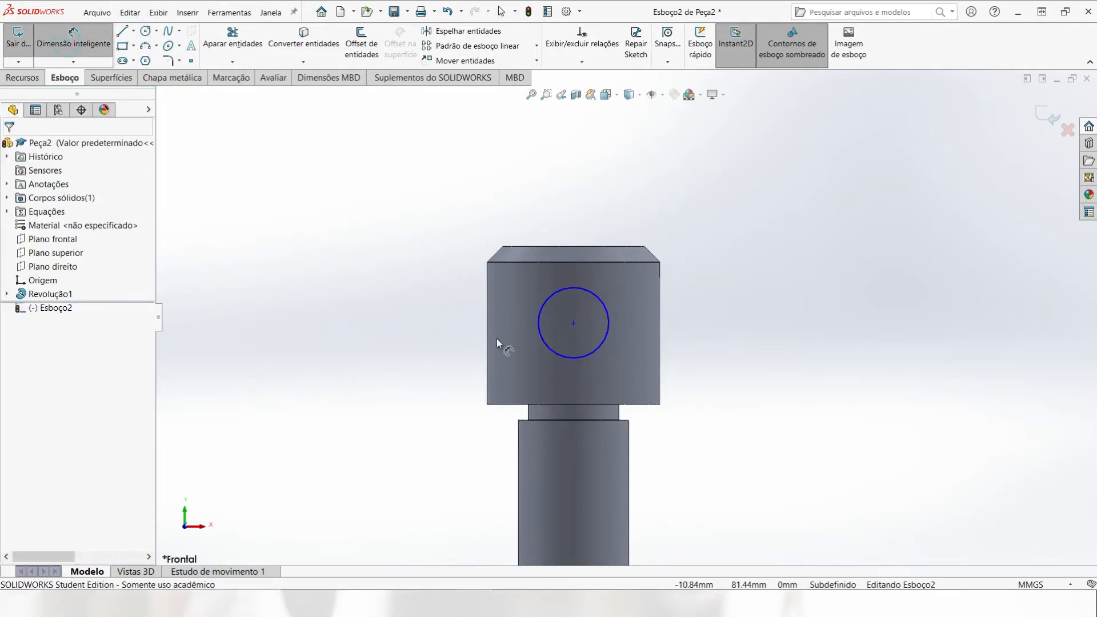
pyautogui.click(543, 349)
pyautogui.click(449, 380)
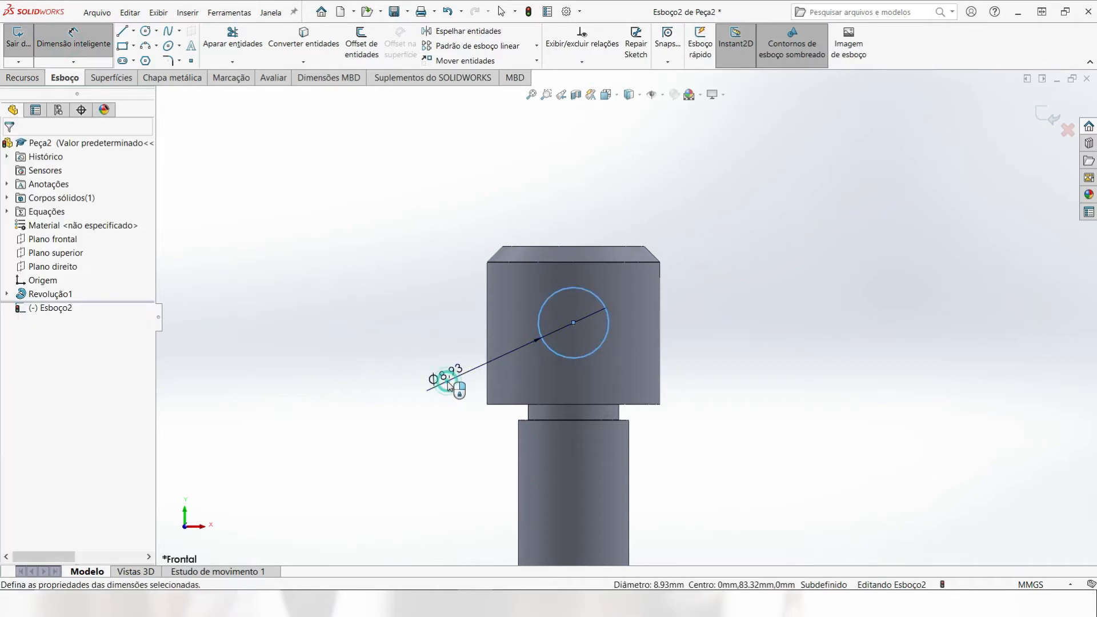
pyautogui.write('9.00mm')
pyautogui.press('Return')
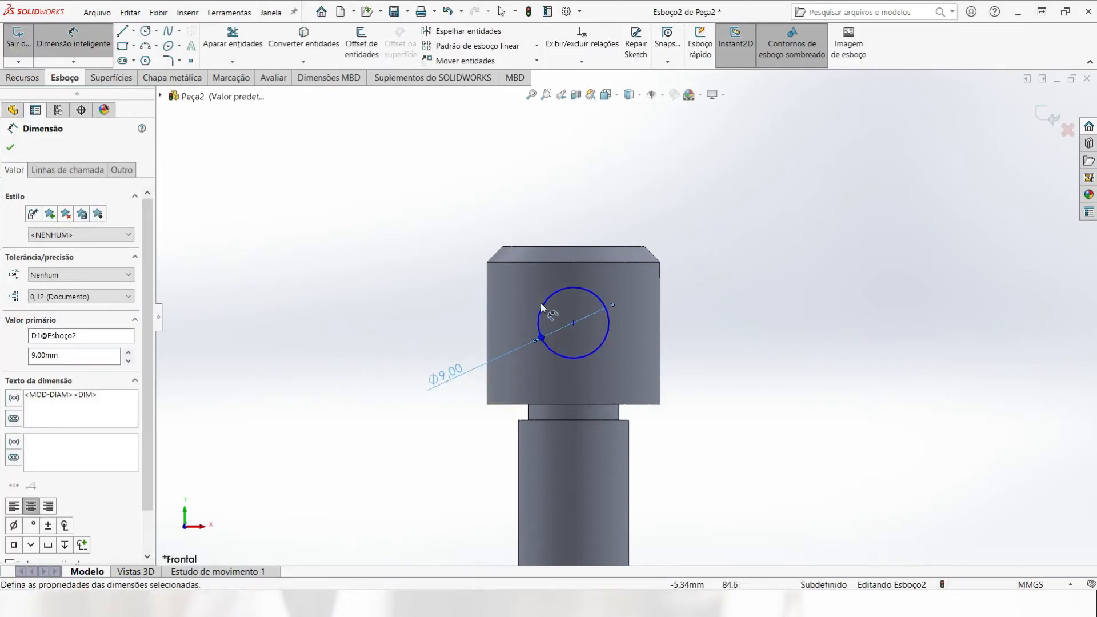
# Dimension the circle's centre 9 mm below the top edge of the head.
pyautogui.click(561, 290)
pyautogui.click(548, 246)
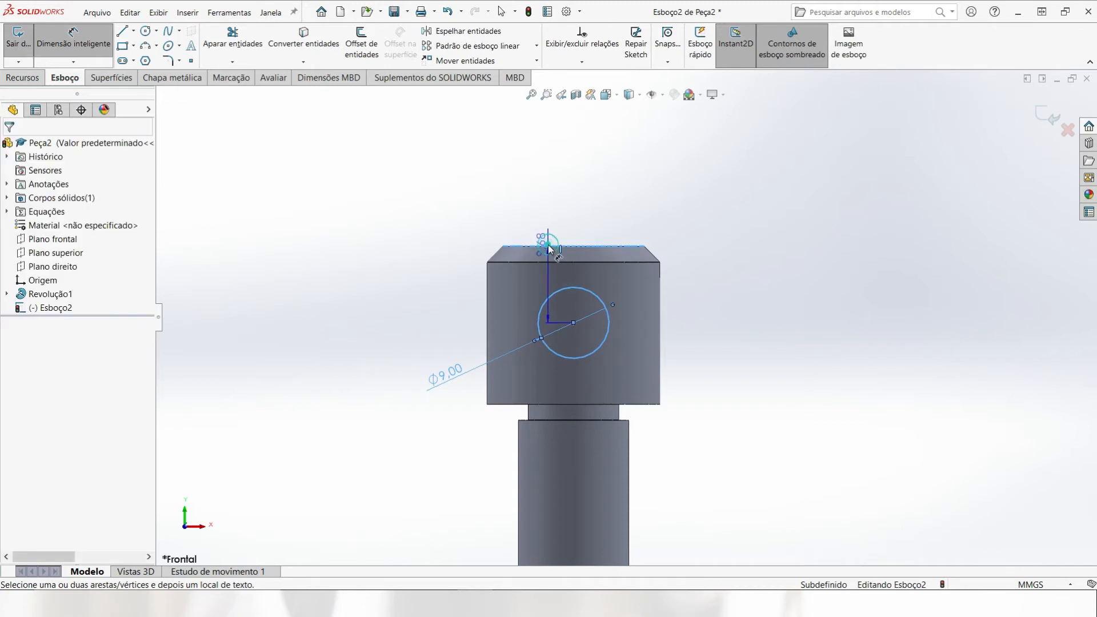
pyautogui.click(427, 270)
pyautogui.write('8365mm')
pyautogui.press('Return')
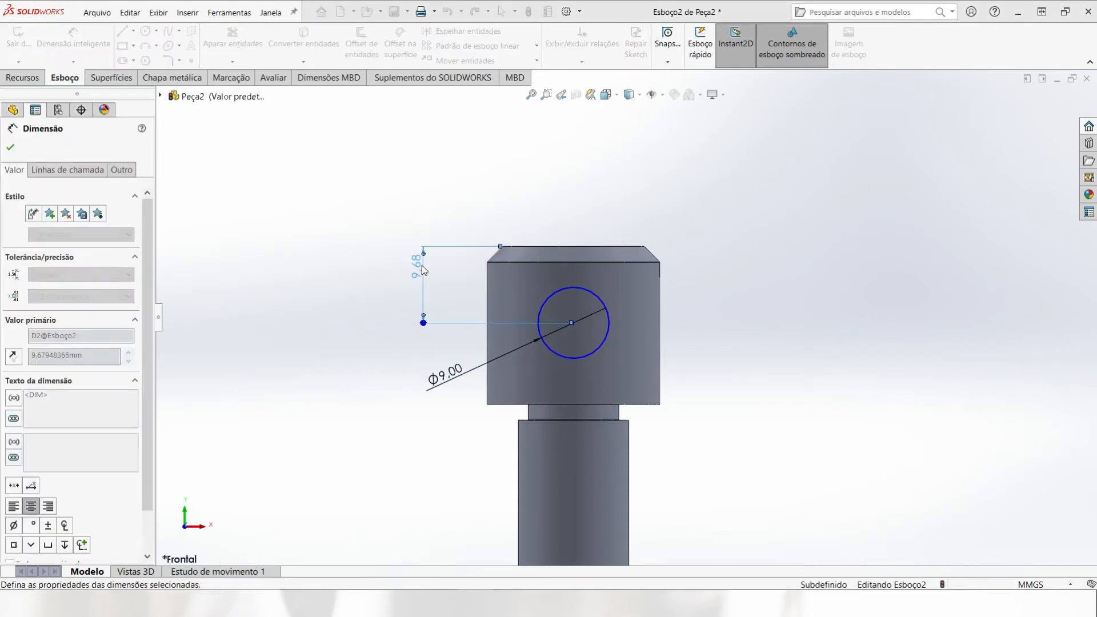
pyautogui.press('Escape')
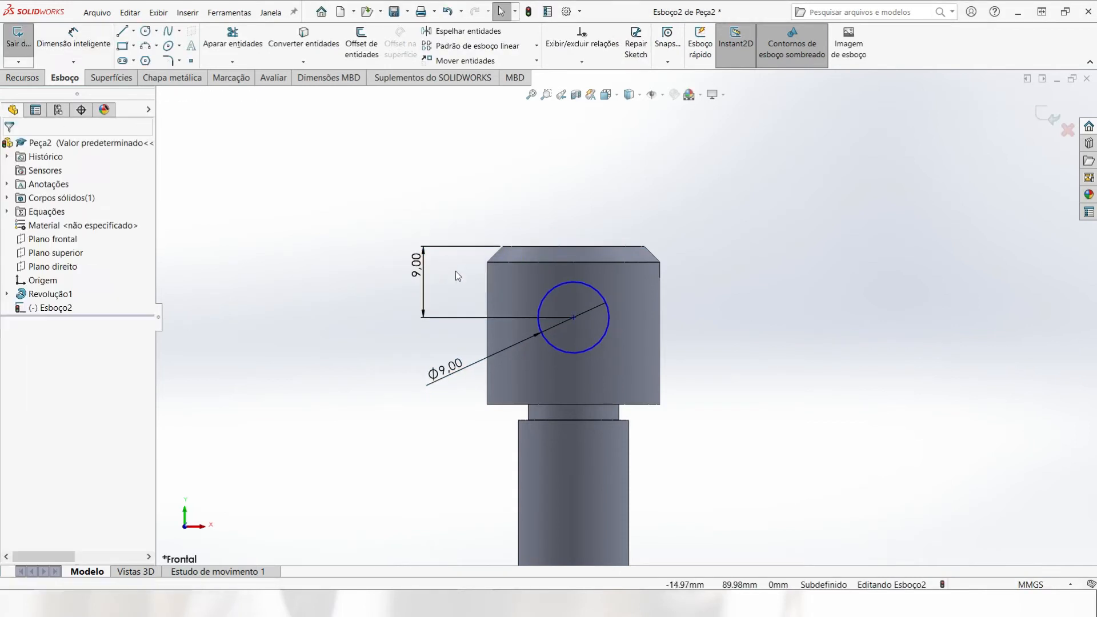
# Draw a vertical construction line from the circle's centre to the midpoint of the head's top edge to centre the circle.
pyautogui.click(133, 31)
pyautogui.click(150, 52)
pyautogui.scroll(3, 489, 189)
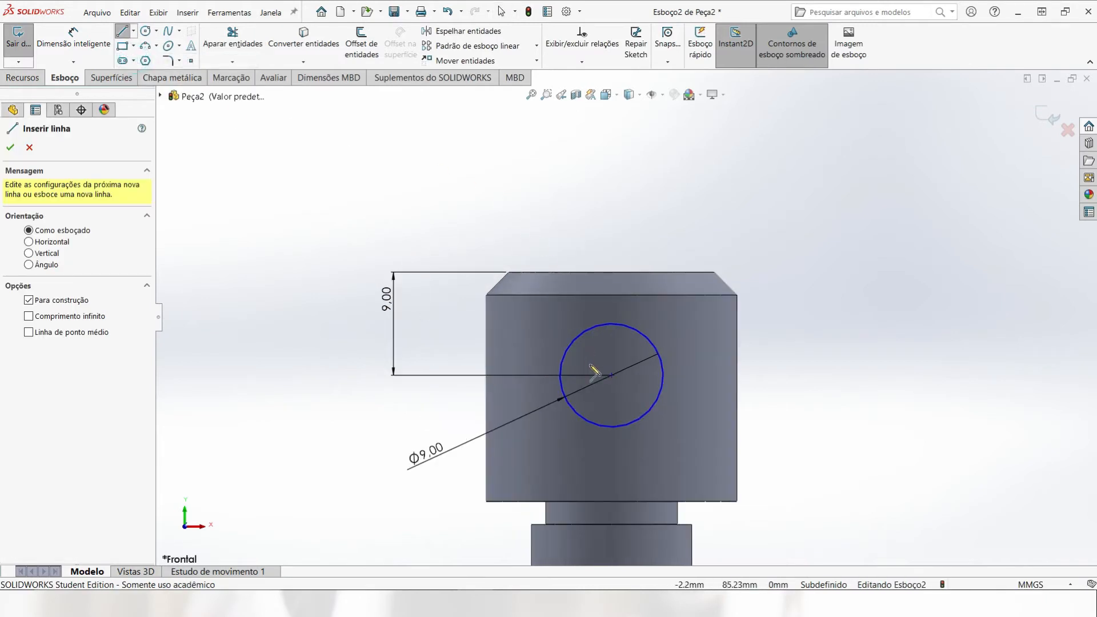
pyautogui.click(612, 375)
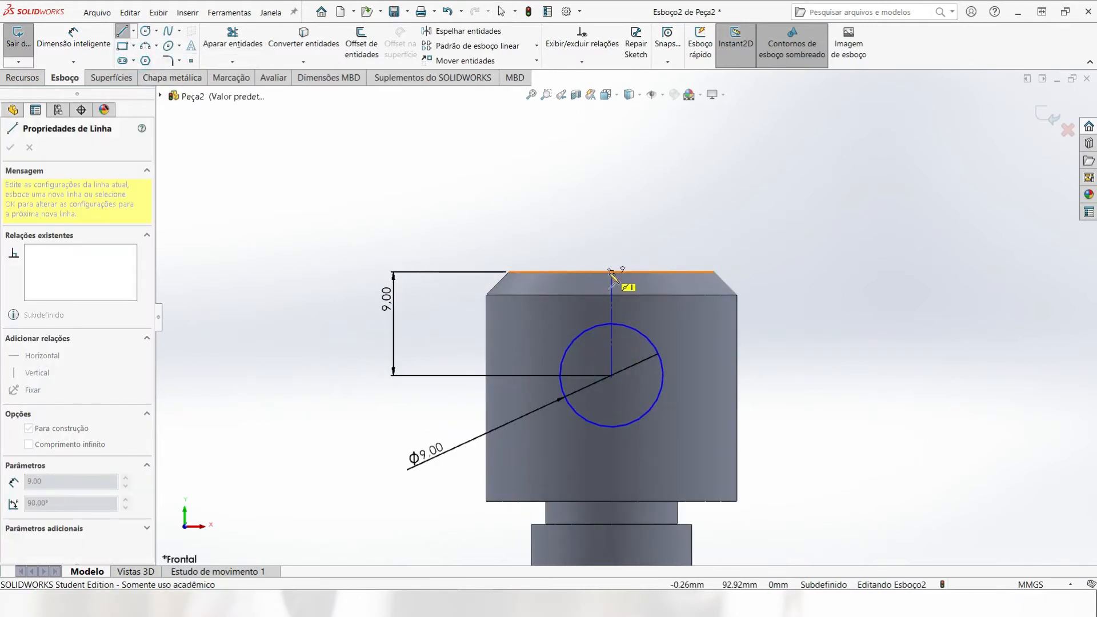
pyautogui.click(611, 272)
pyautogui.press('Escape')
pyautogui.scroll(-3, 626, 318)
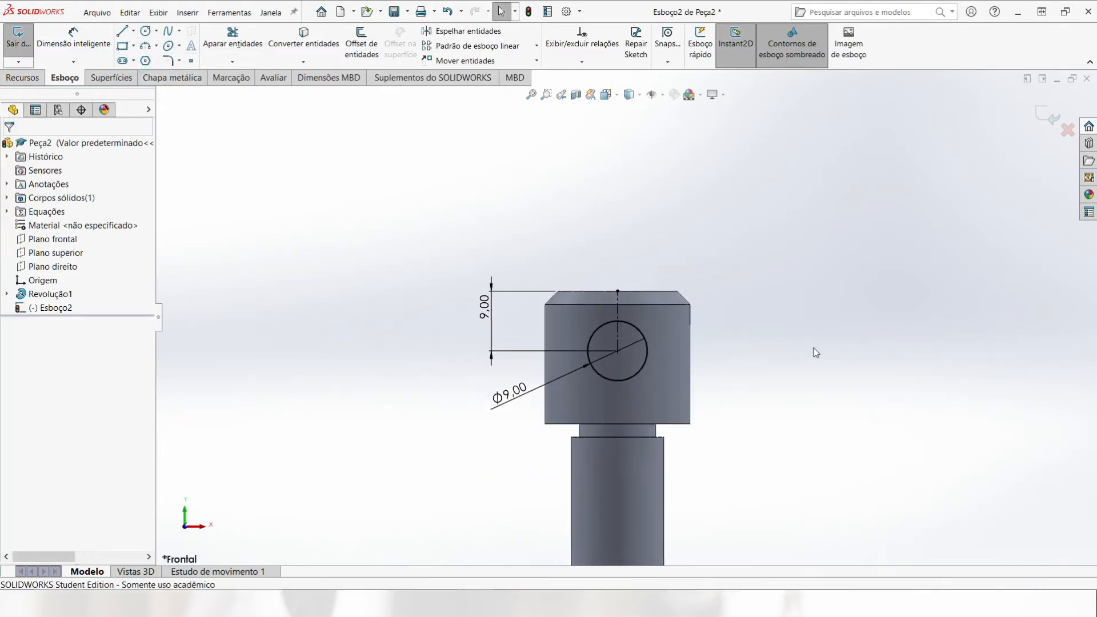
# Cut the 9 mm circle through the head with an extruded cut set to Through All - Both (Passante - Ambos).
pyautogui.click(13, 78)
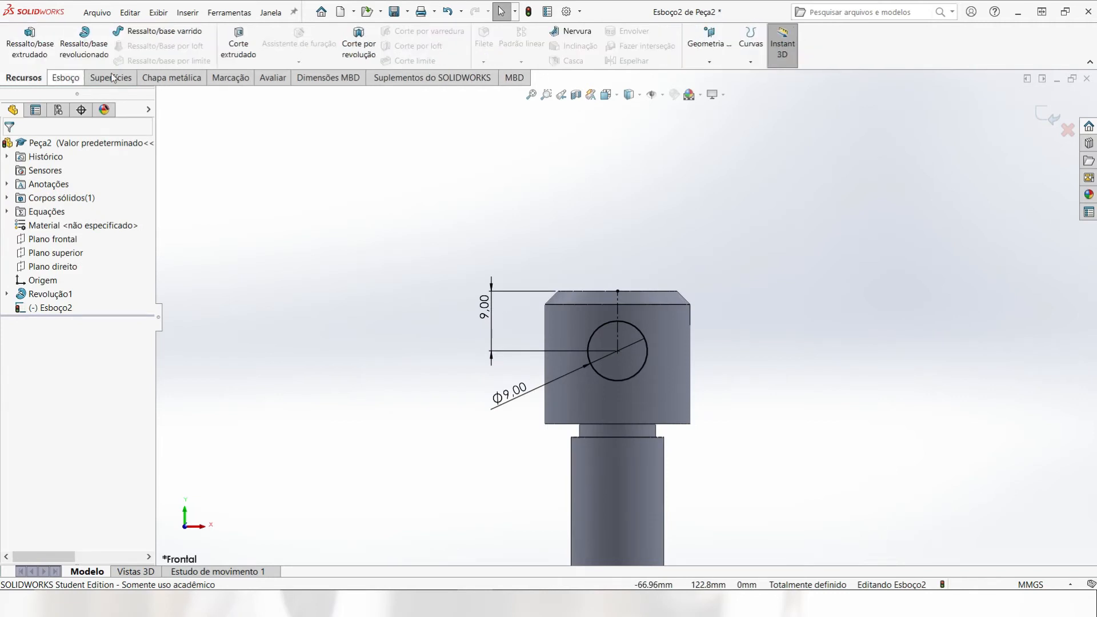
pyautogui.click(238, 43)
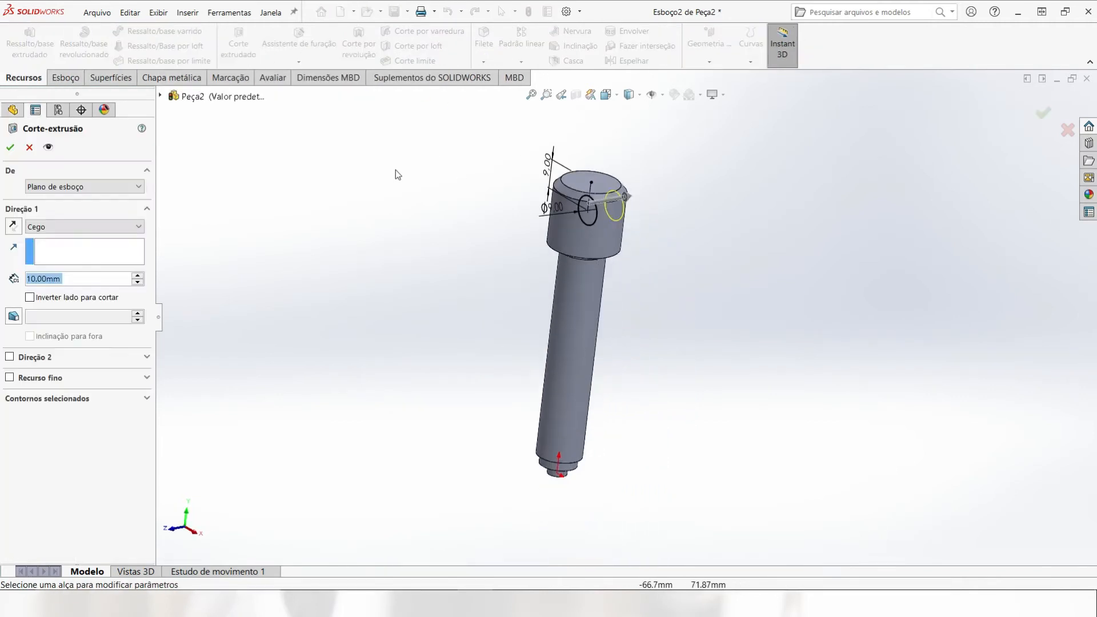
pyautogui.click(135, 227)
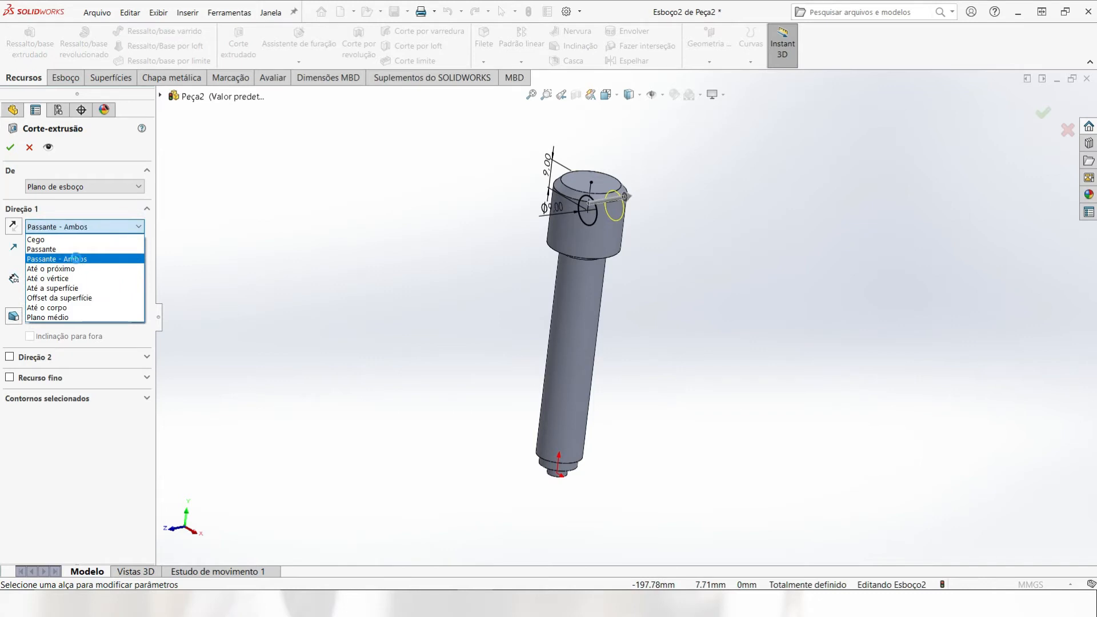
pyautogui.click(76, 258)
pyautogui.click(10, 148)
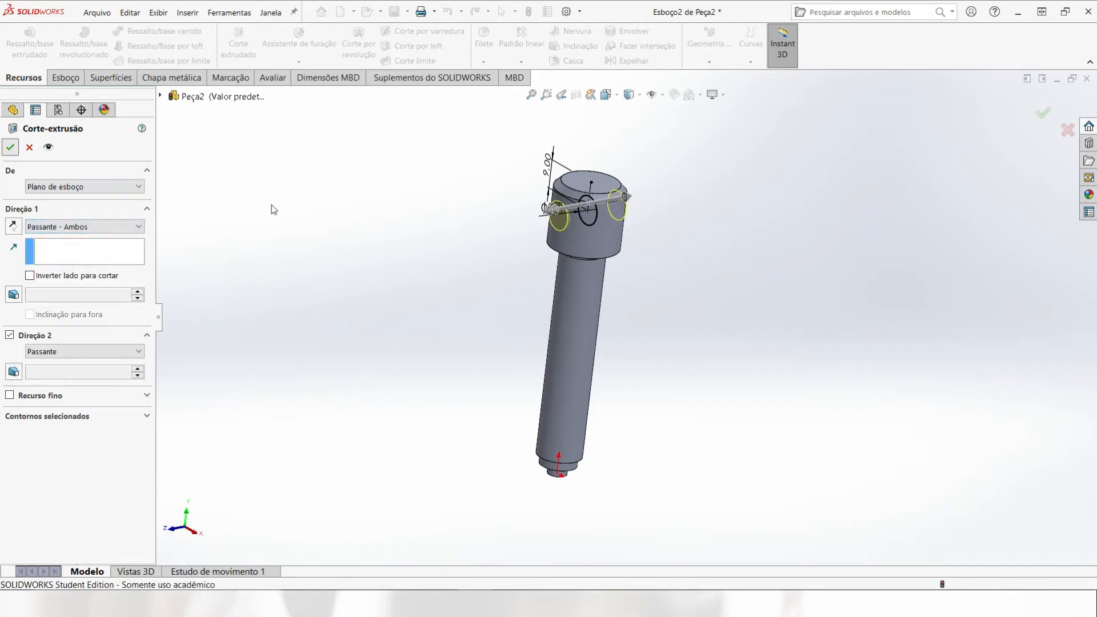
pyautogui.moveTo(678, 347); pyautogui.dragTo(704, 338, button='middle')
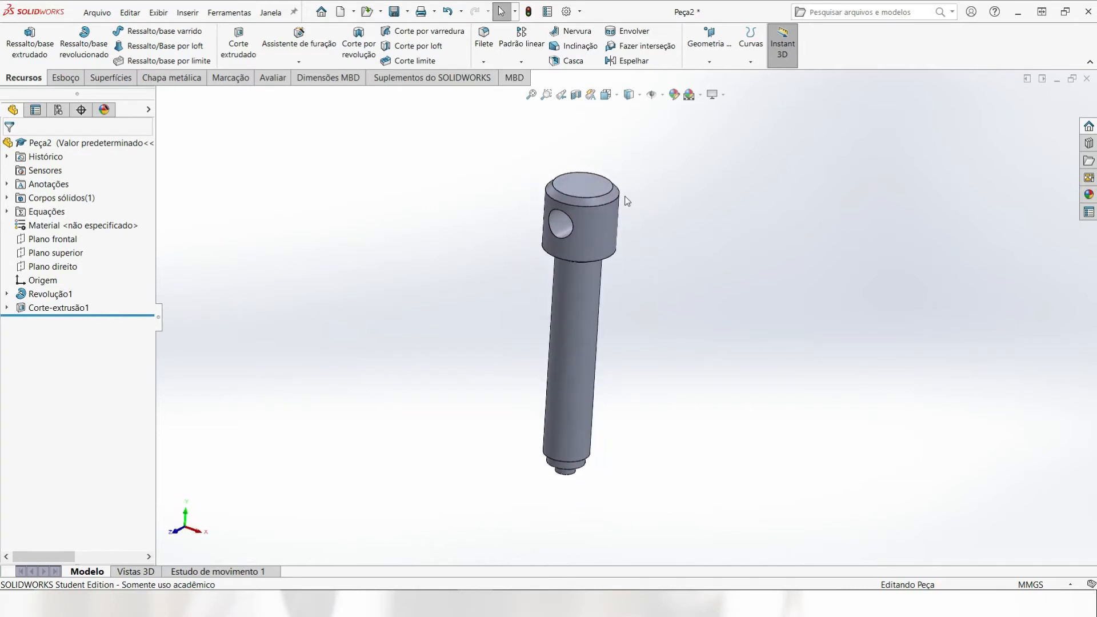
pyautogui.scroll(-3, 621, 195)
# Assign the AISI 1020 steel material to the part.
pyautogui.rightClick(52, 229)
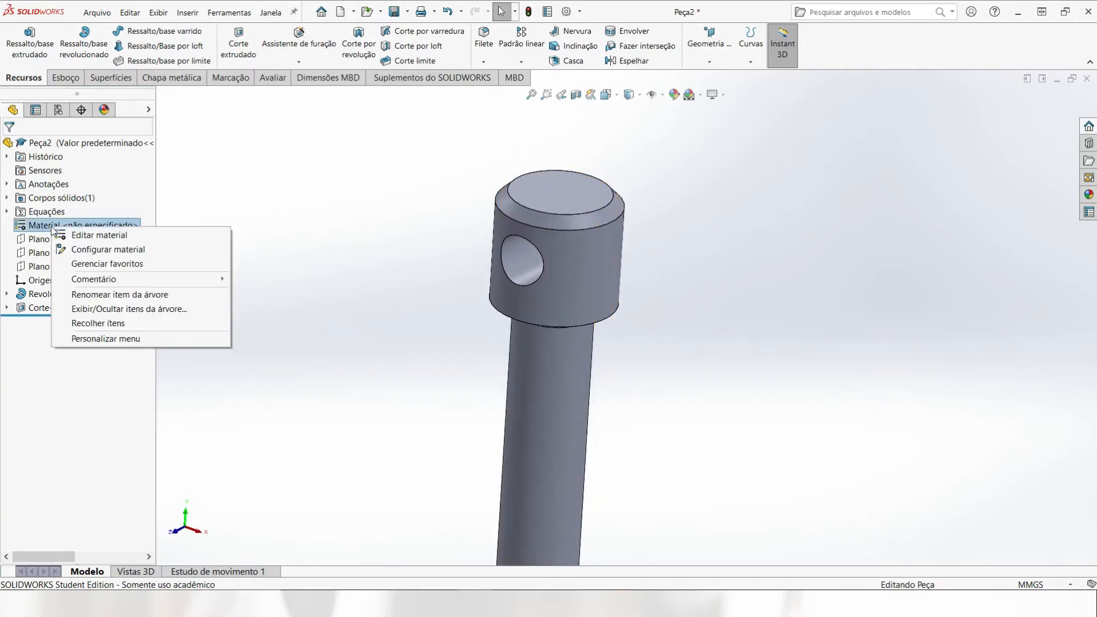
pyautogui.click(69, 239)
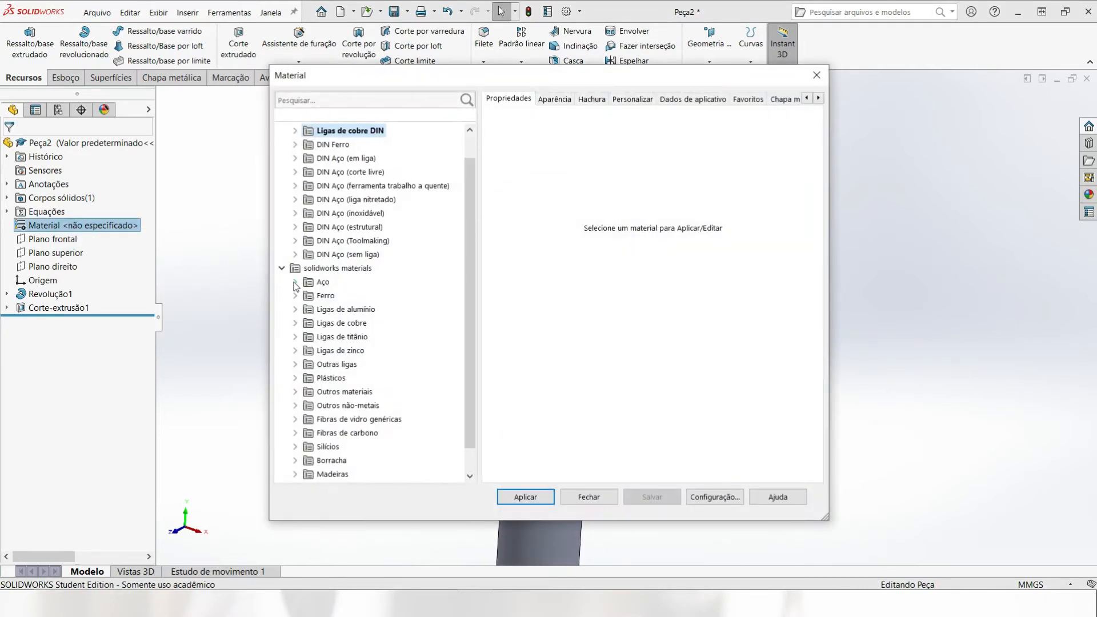
pyautogui.click(295, 283)
pyautogui.click(344, 212)
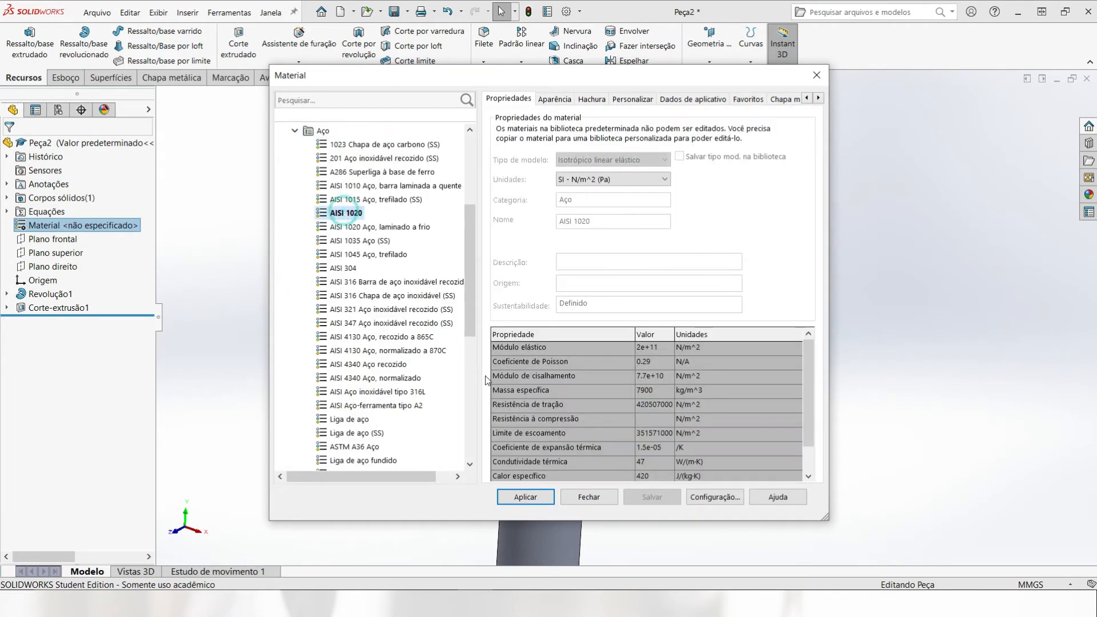
pyautogui.click(529, 497)
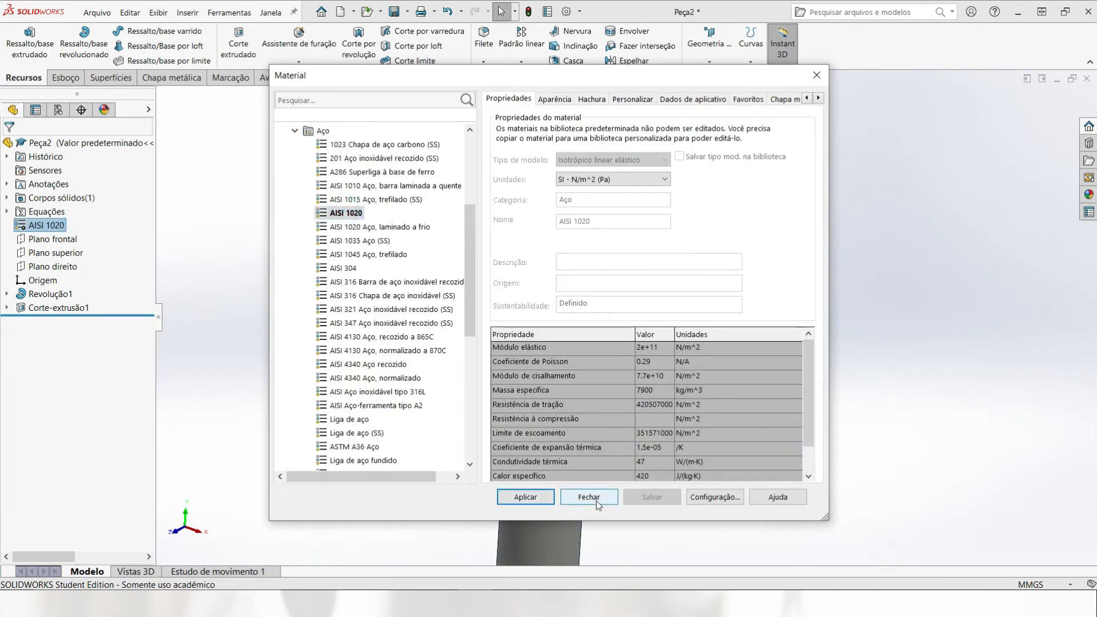
pyautogui.click(594, 500)
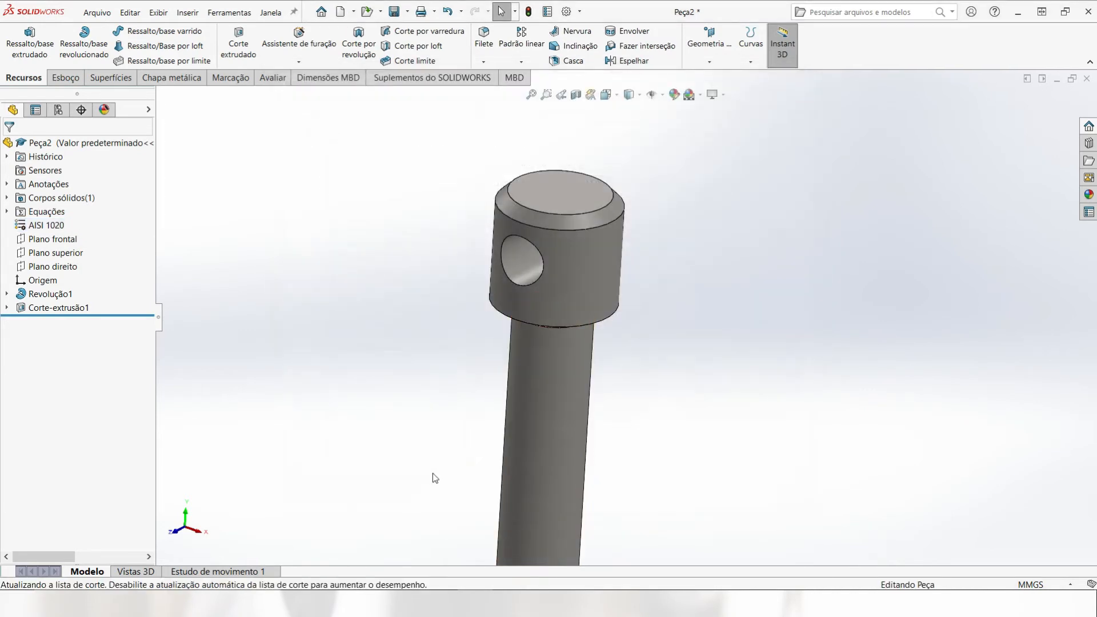
# Add a part configuration named Rosca Representada.
pyautogui.click(59, 111)
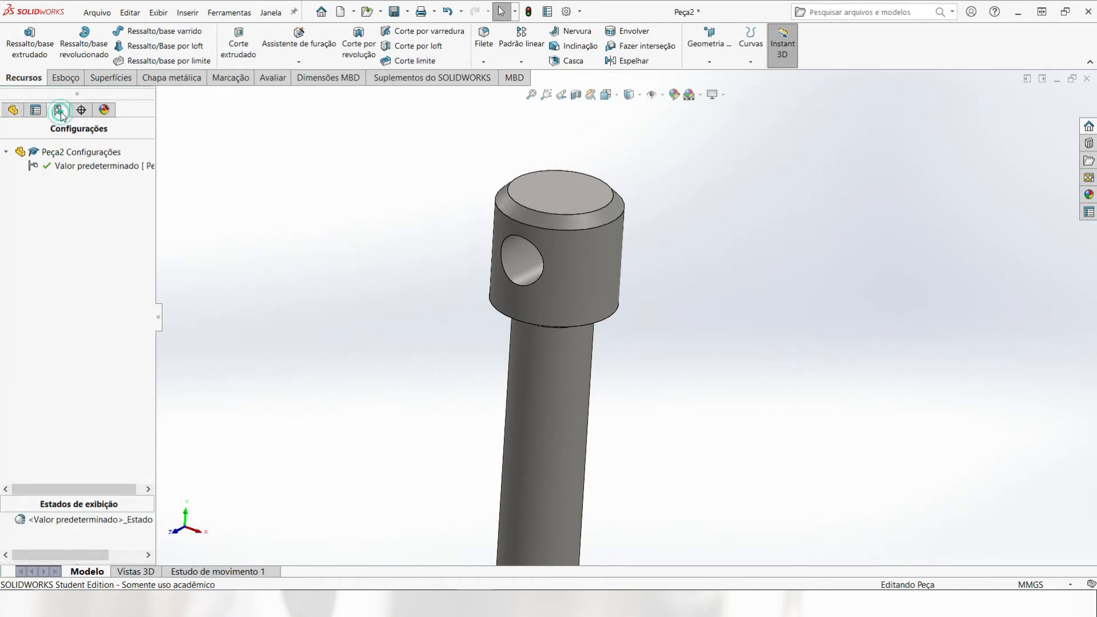
pyautogui.rightClick(73, 154)
pyautogui.click(92, 173)
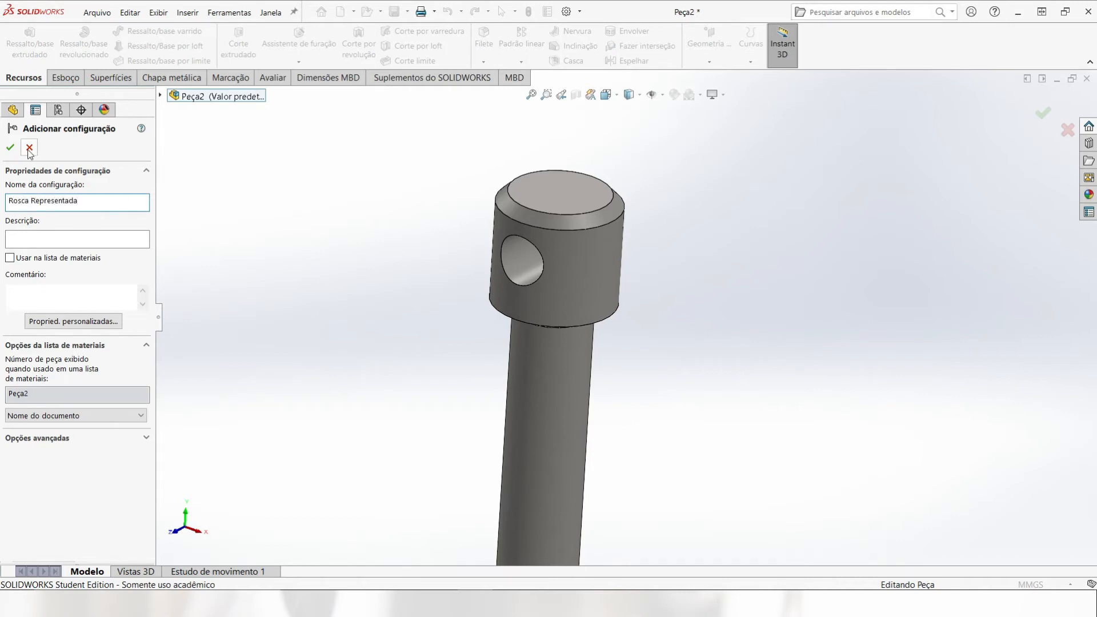
pyautogui.click(11, 148)
# Rename the default configuration as Rosca Real.
pyautogui.rightClick(93, 183)
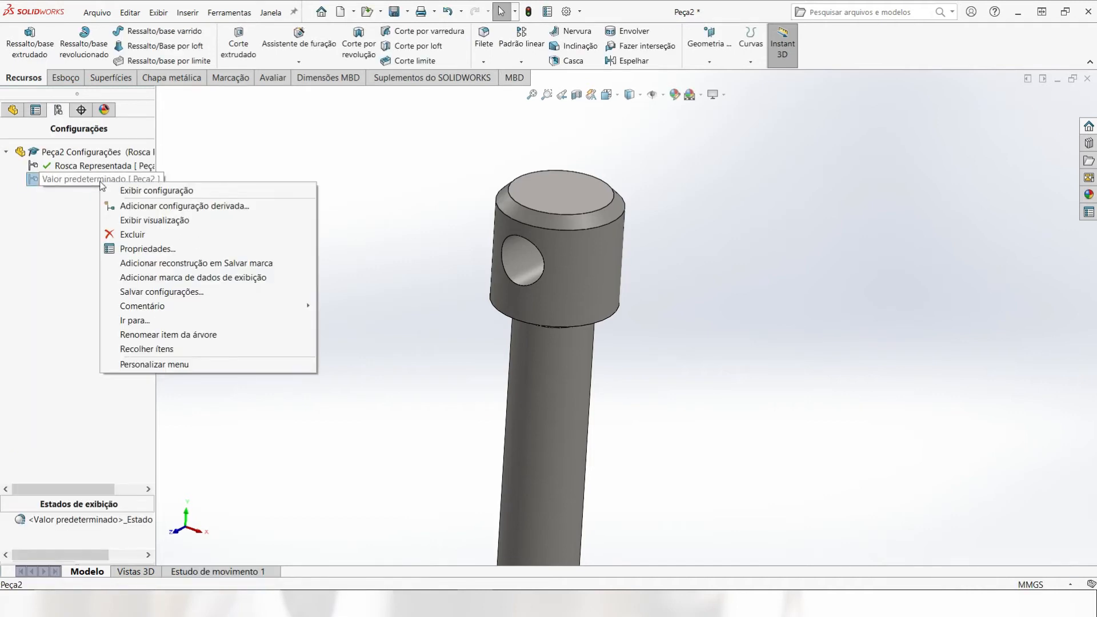
pyautogui.click(158, 335)
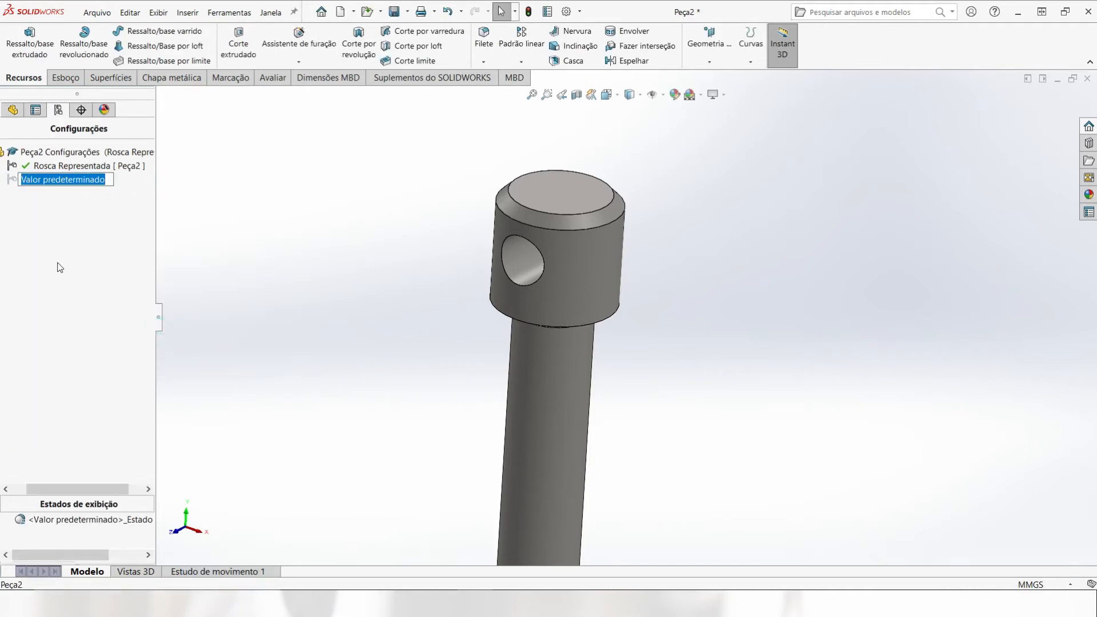
pyautogui.write('Rosca Real')
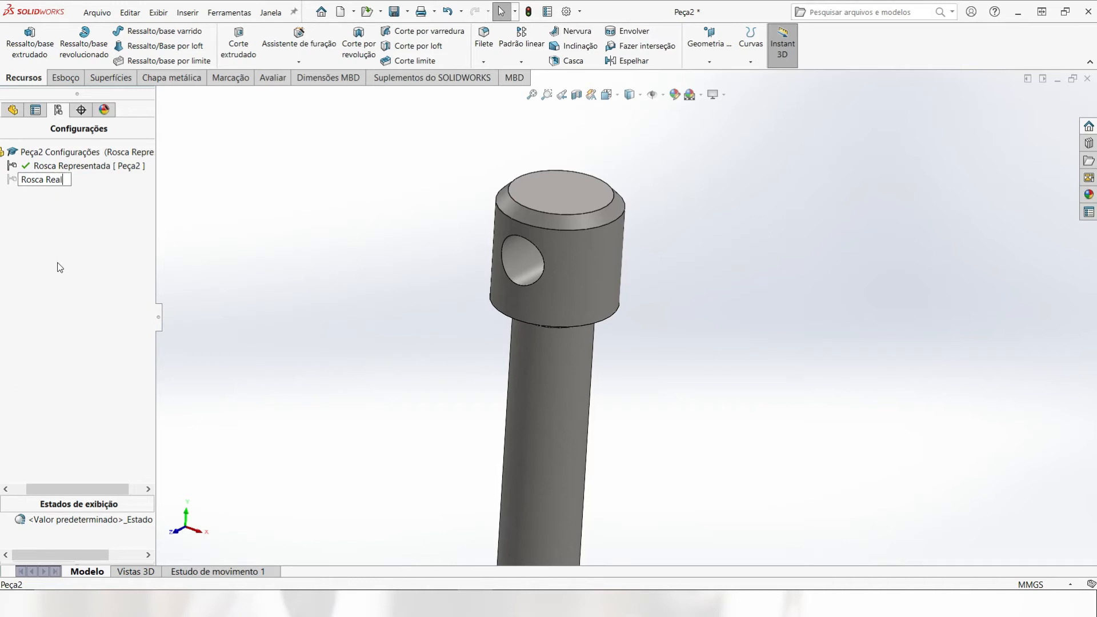
pyautogui.press('Return')
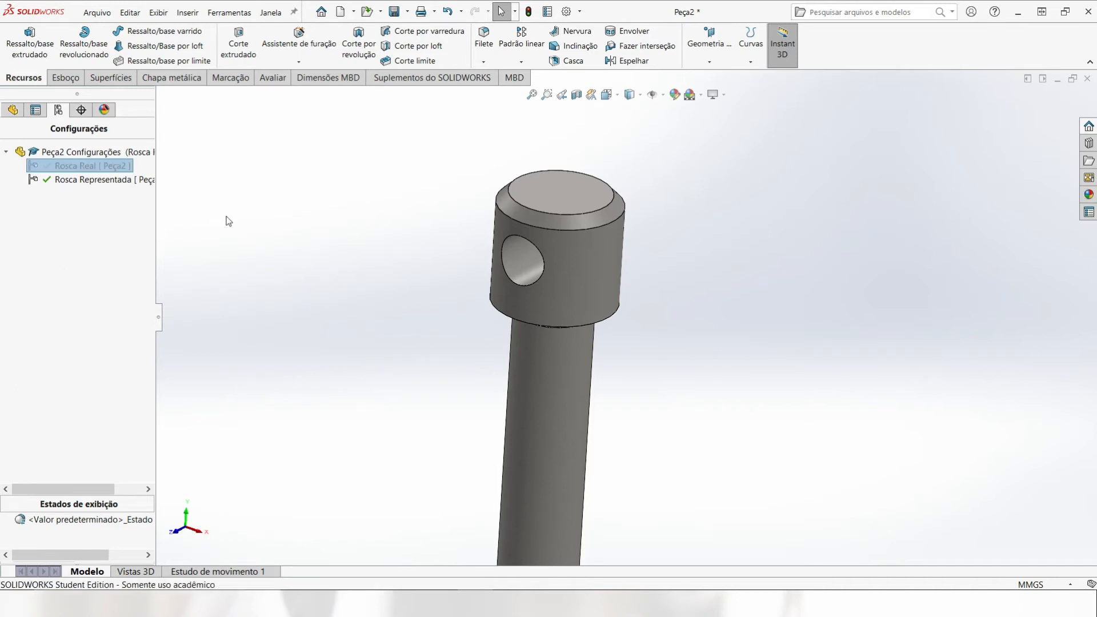
pyautogui.click(90, 181)
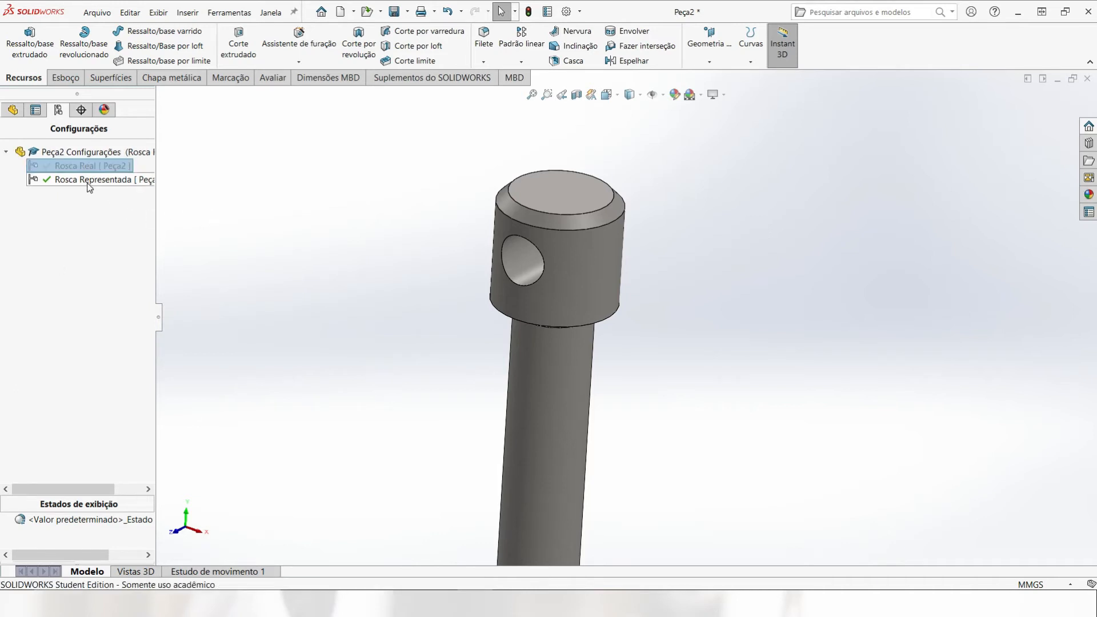
# Start a cosmetic thread (Representação de rosca) on the circular edge at the lower end of the pin's main shank.
pyautogui.click(13, 110)
pyautogui.press('f')
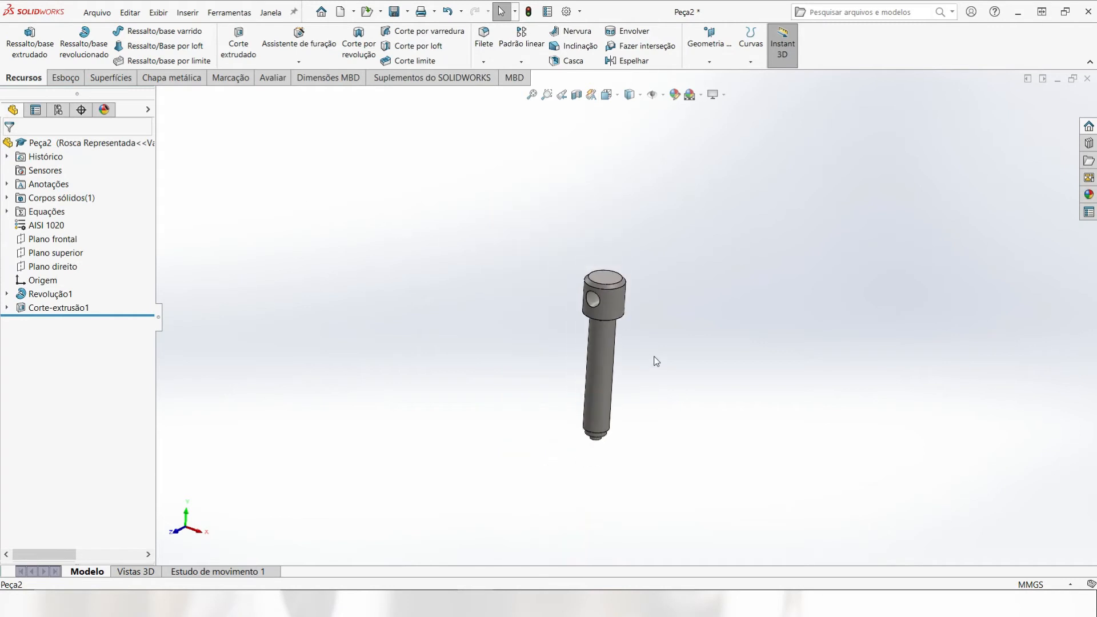
pyautogui.moveTo(654, 363); pyautogui.dragTo(622, 221, button='middle')
pyautogui.scroll(-5, 644, 429)
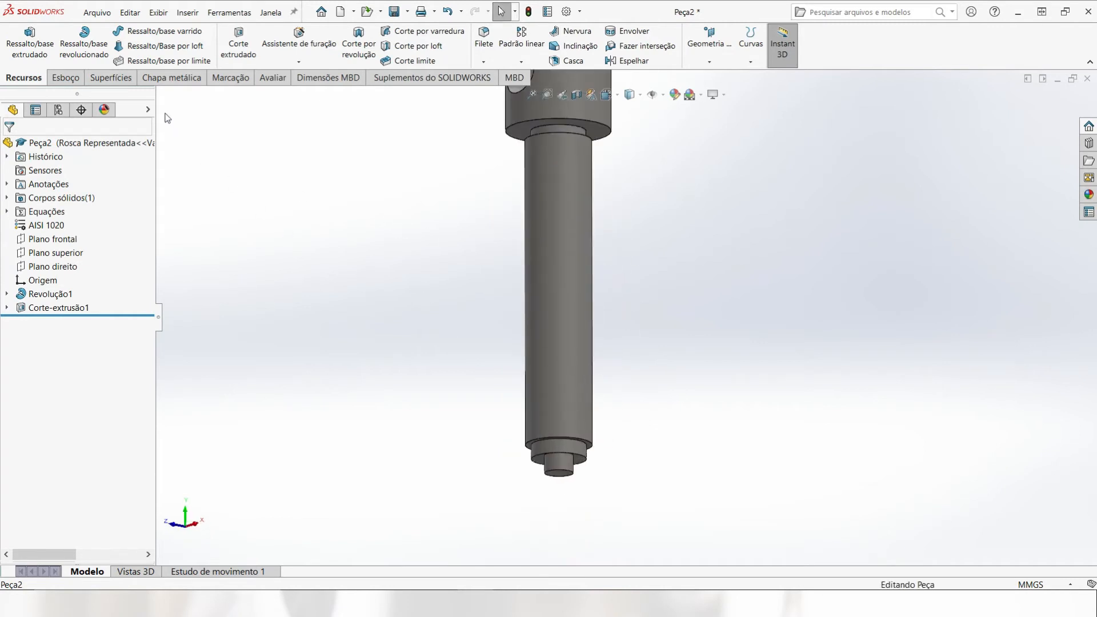
pyautogui.click(188, 12)
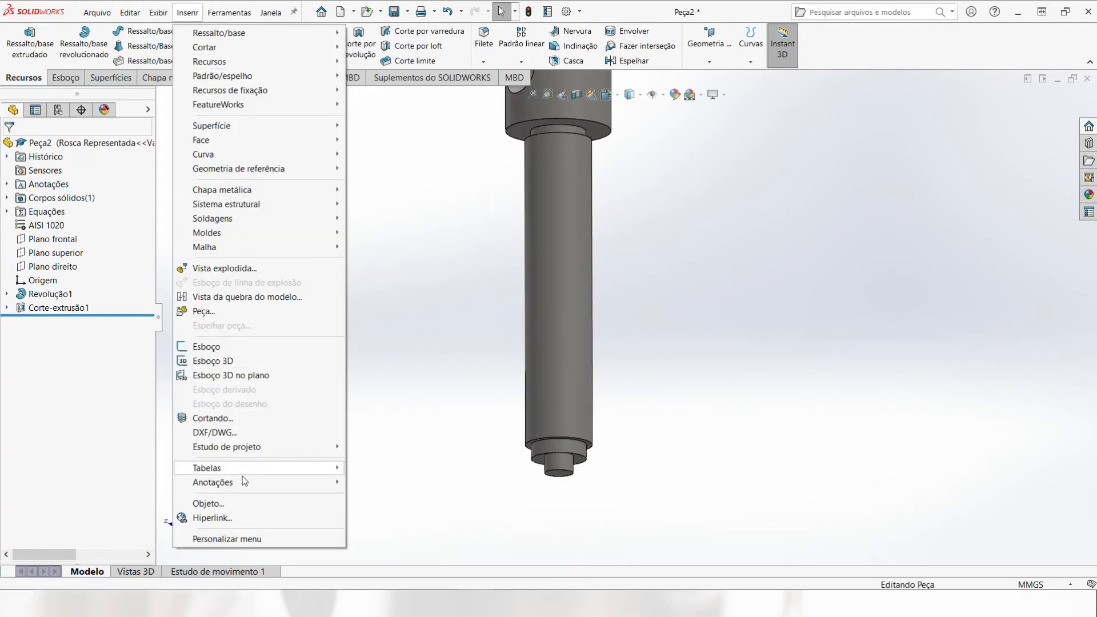
pyautogui.moveTo(272, 480)
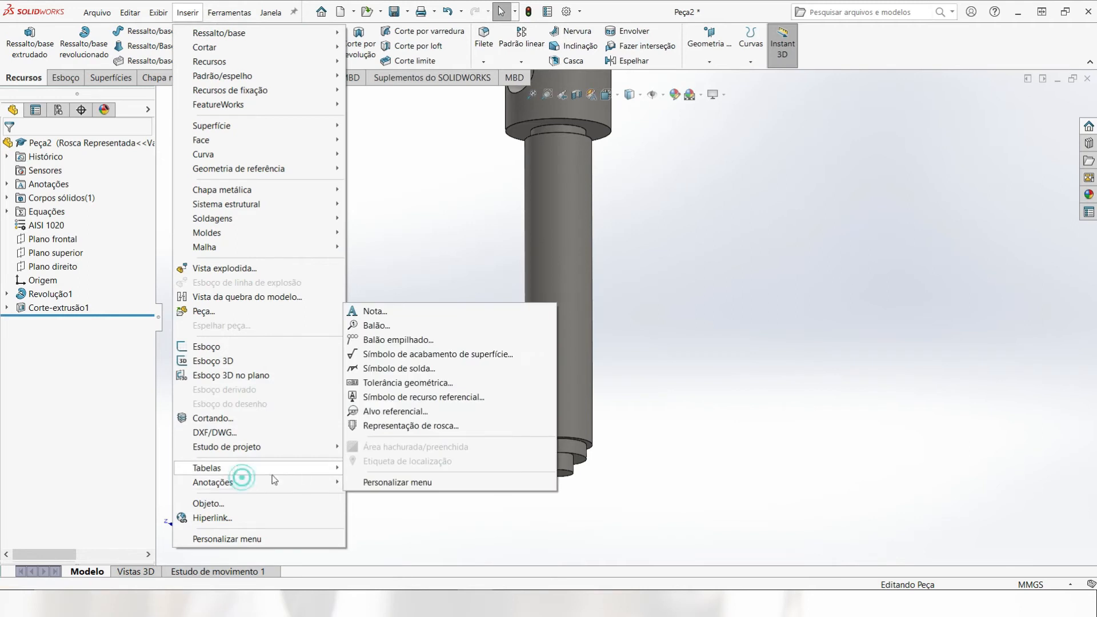
pyautogui.click(382, 427)
pyautogui.scroll(-3, 588, 473)
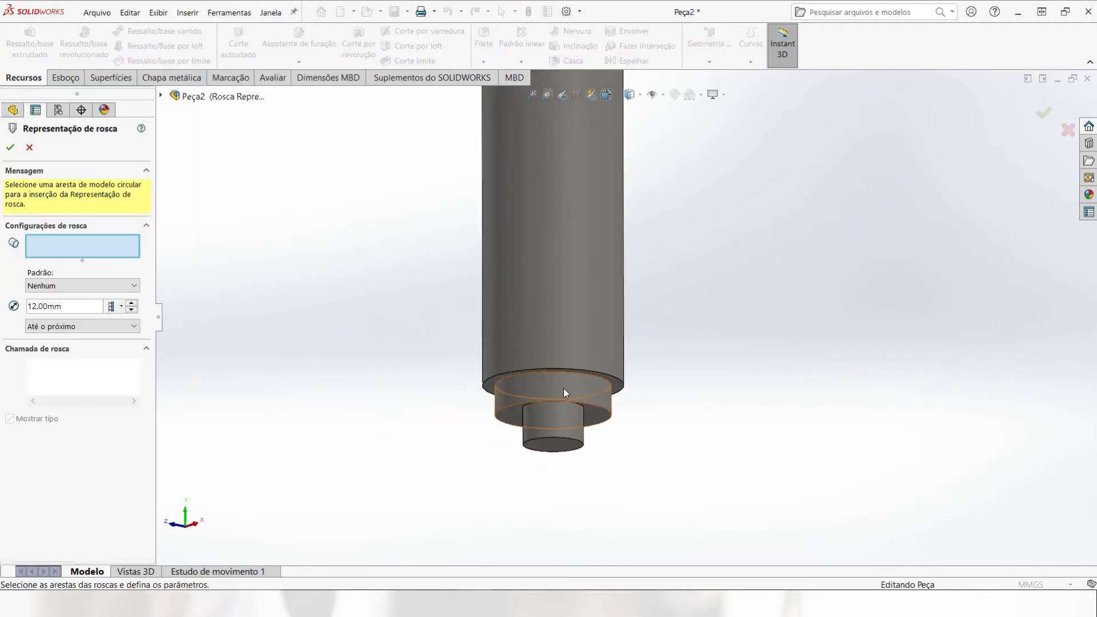
pyautogui.moveTo(563, 388); pyautogui.dragTo(573, 356, button='middle')
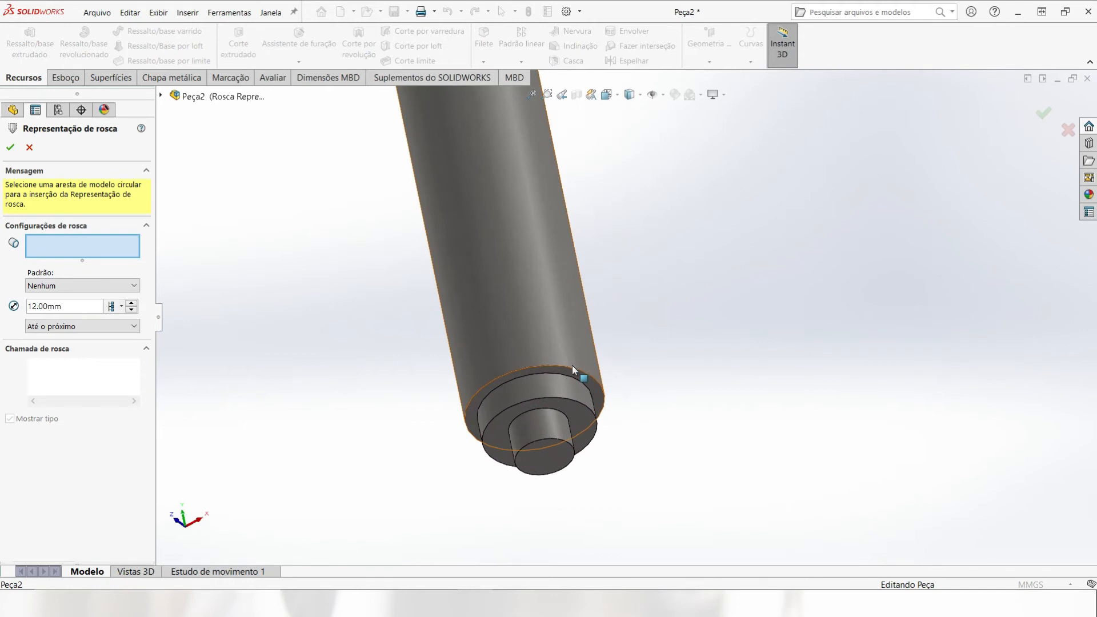
pyautogui.click(572, 369)
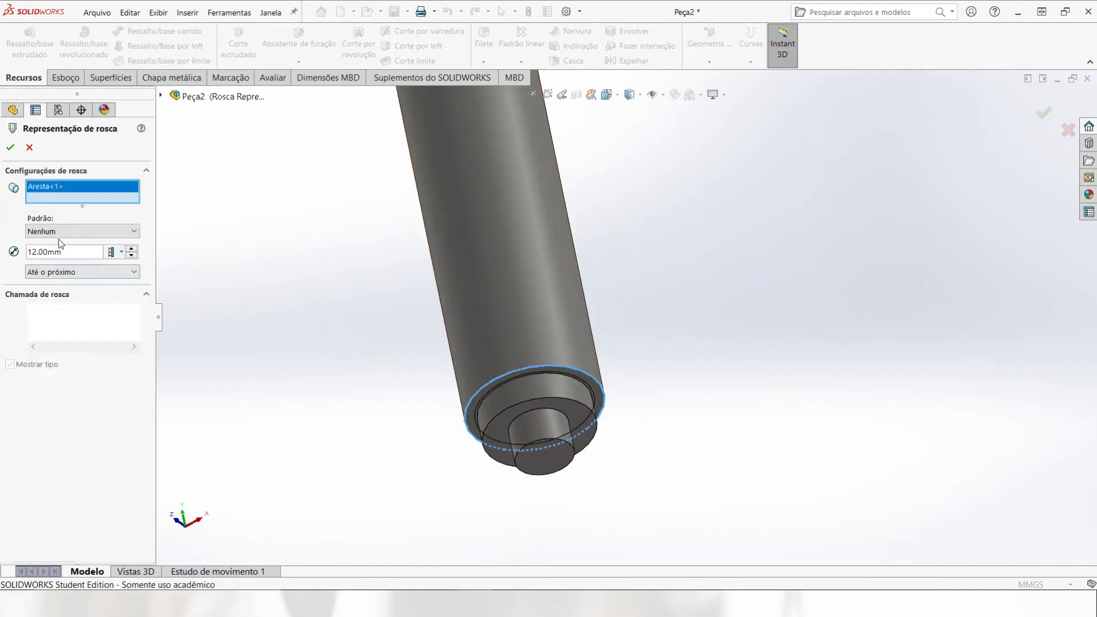
# Set the cosmetic thread's diameter to 12 mm with the Up to Next (Até o próximo) extent and accept it.
pyautogui.moveTo(68, 256); pyautogui.dragTo(3, 258)
pyautogui.write('12')
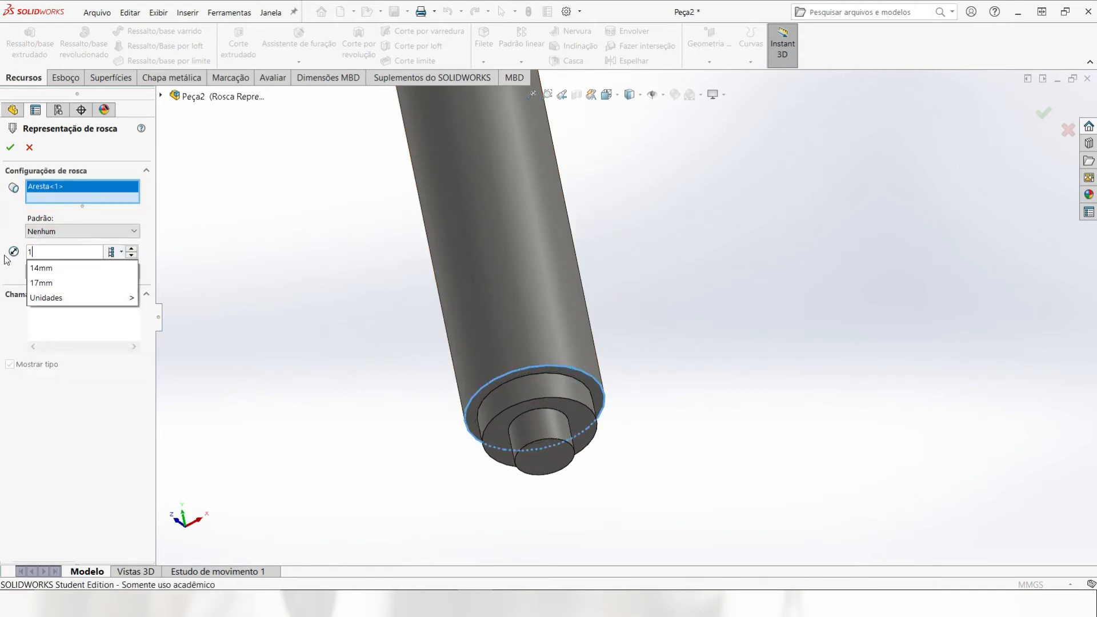
pyautogui.click(318, 287)
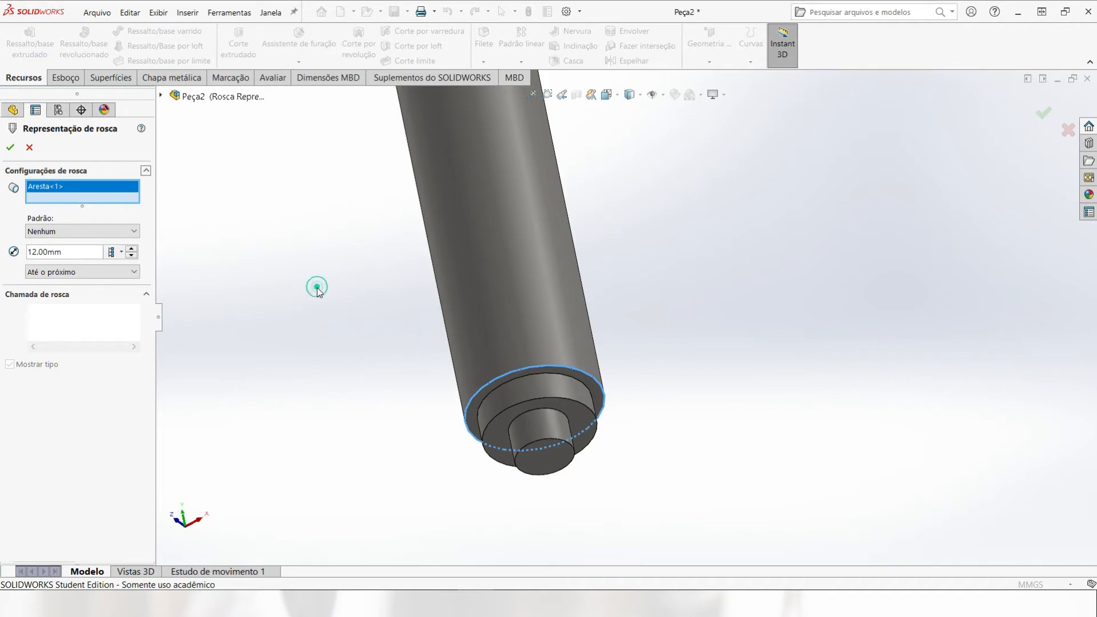
pyautogui.click(10, 149)
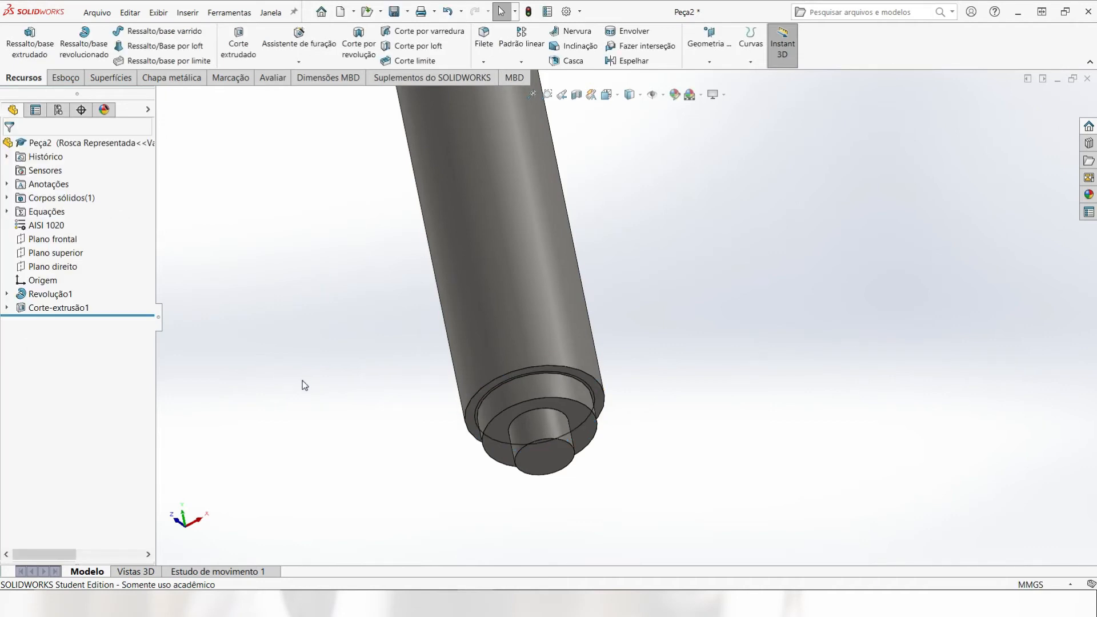
pyautogui.moveTo(344, 444); pyautogui.dragTo(366, 399, button='middle')
pyautogui.scroll(7, 366, 399)
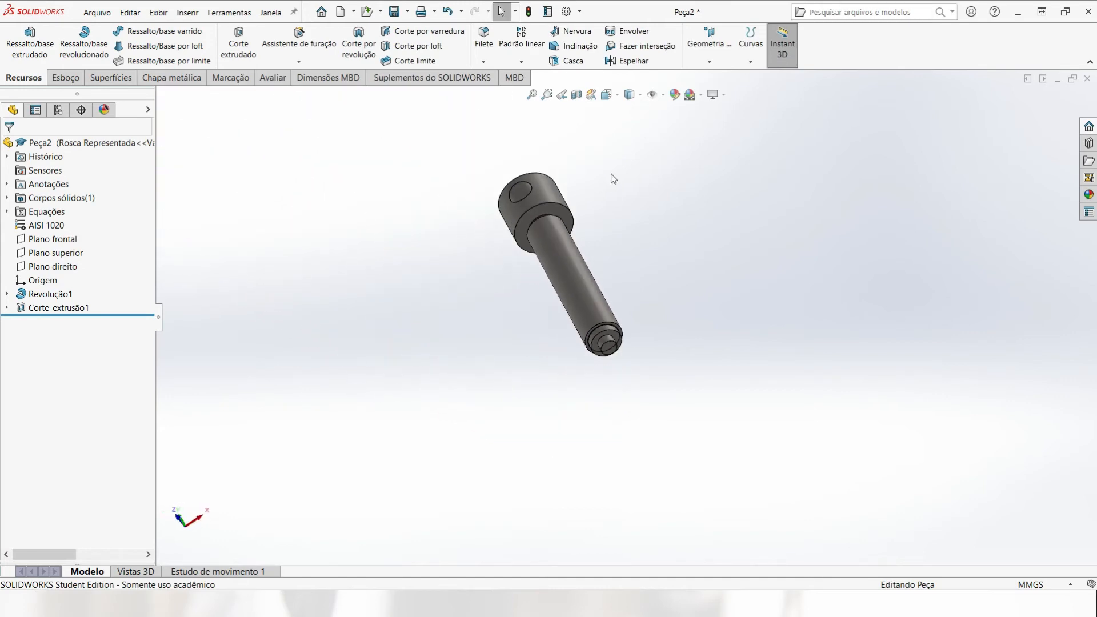
pyautogui.scroll(-5, 611, 175)
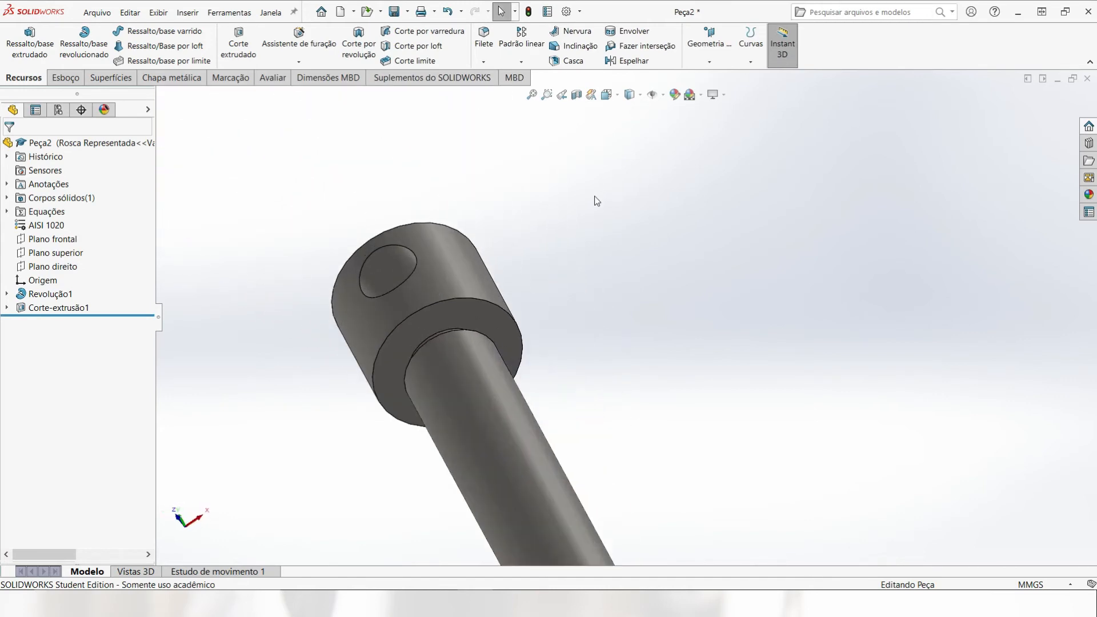
# Activate the Rosca Real configuration and start a Thread (Rosca) on the circular edge at the lower end of the main shank.
pyautogui.click(59, 113)
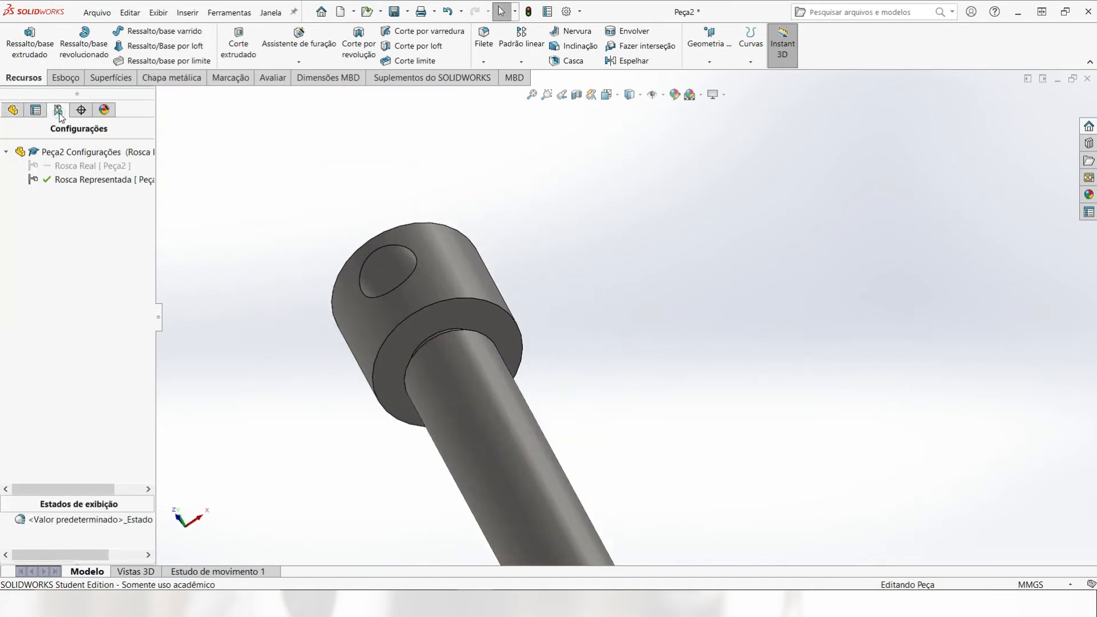
pyautogui.doubleClick(77, 165)
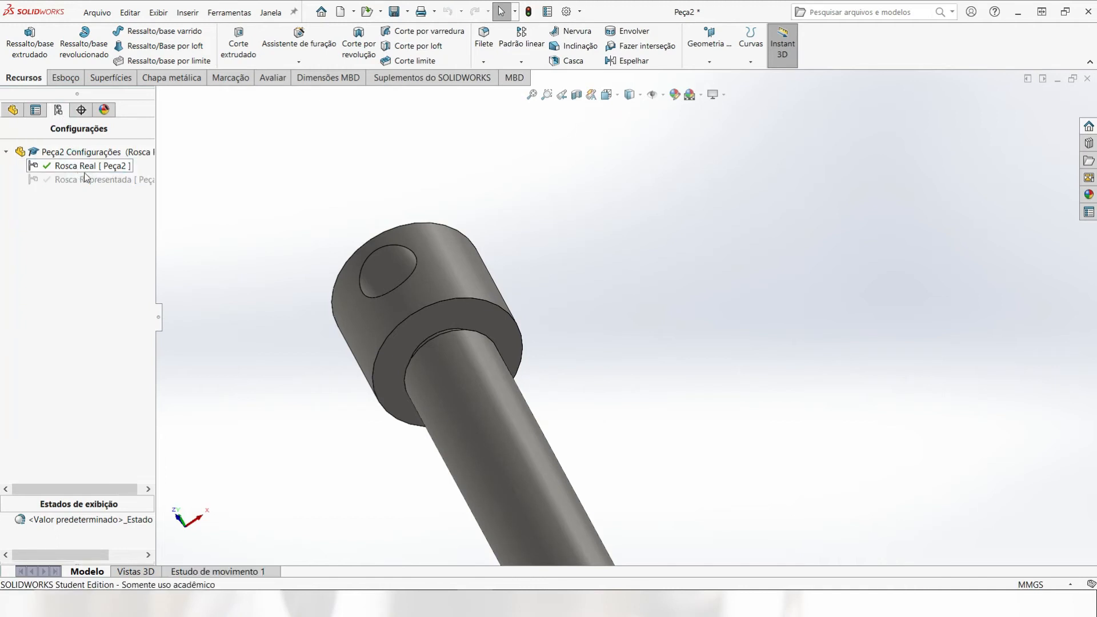
pyautogui.scroll(4, 595, 413)
pyautogui.scroll(-5, 597, 415)
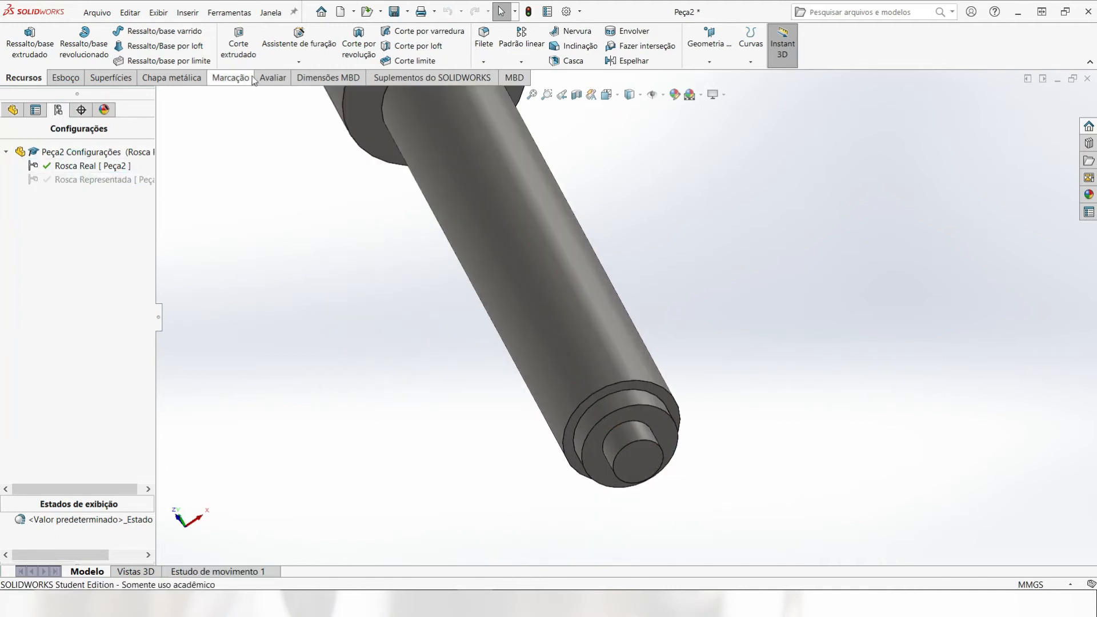
pyautogui.click(323, 62)
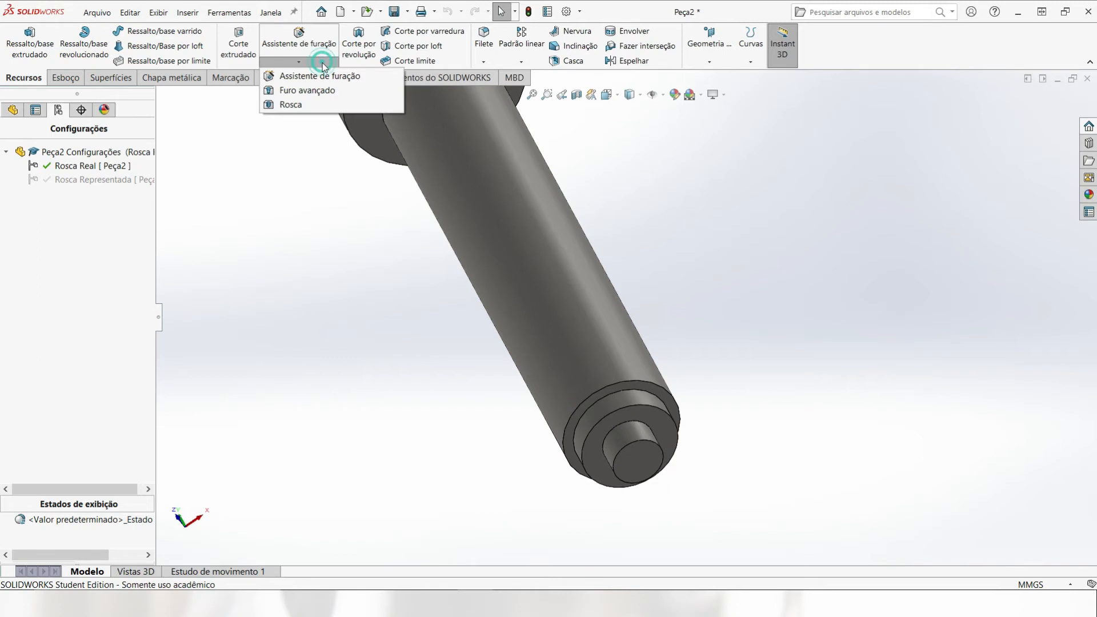
pyautogui.click(306, 105)
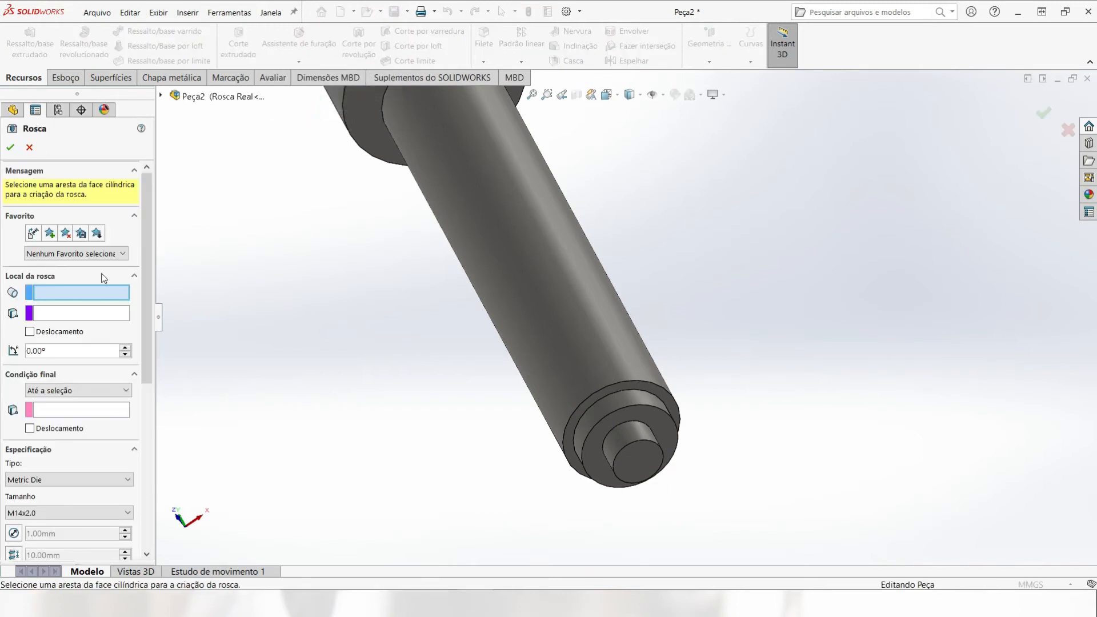
pyautogui.click(43, 293)
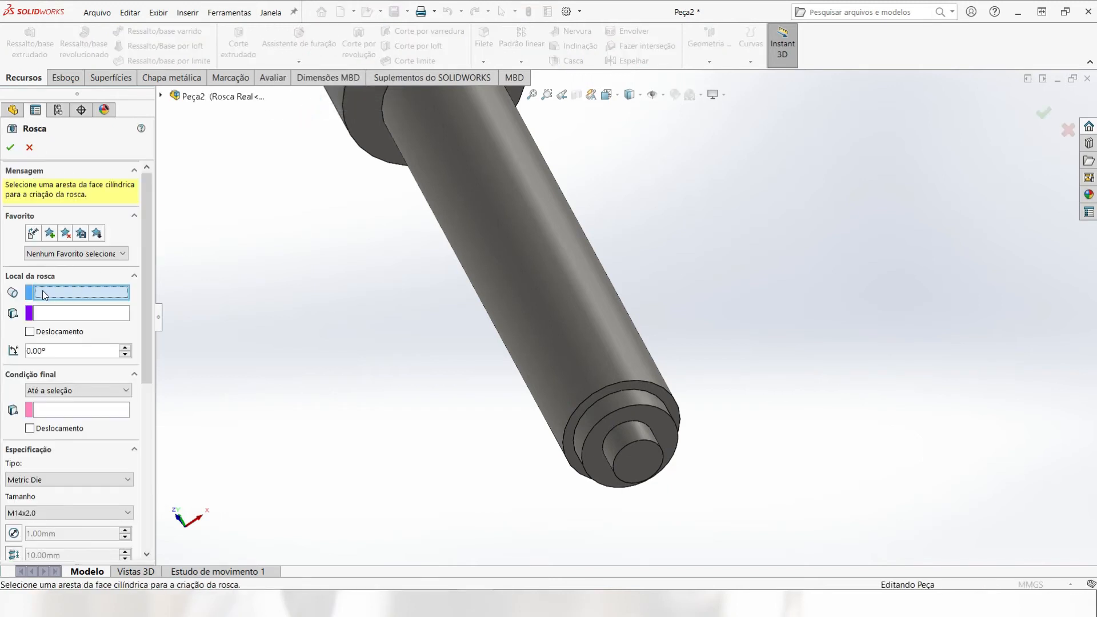
pyautogui.click(627, 382)
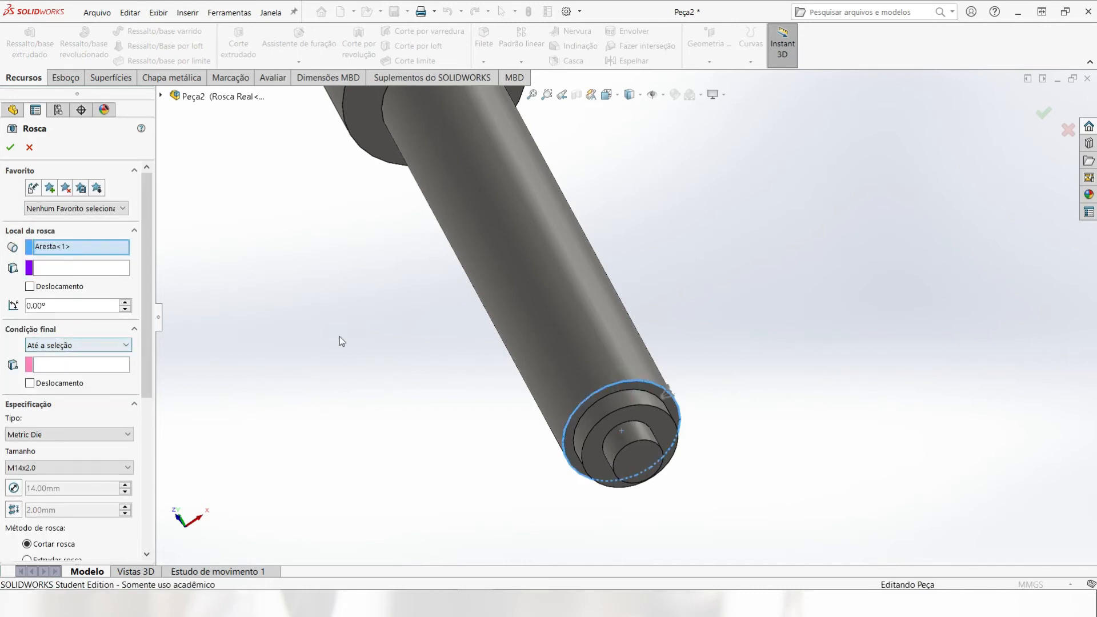
# Set the thread's size to M14x2.0 for the Metric Die type.
pyautogui.moveTo(341, 341); pyautogui.dragTo(501, 395, button='middle')
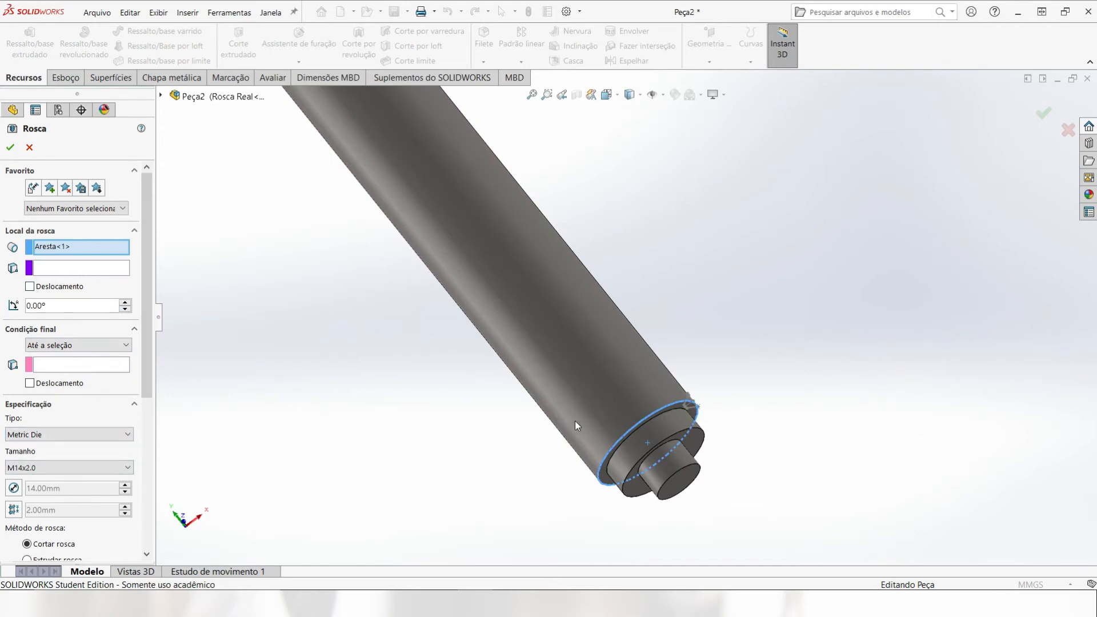
pyautogui.moveTo(575, 421); pyautogui.dragTo(654, 489, button='middle')
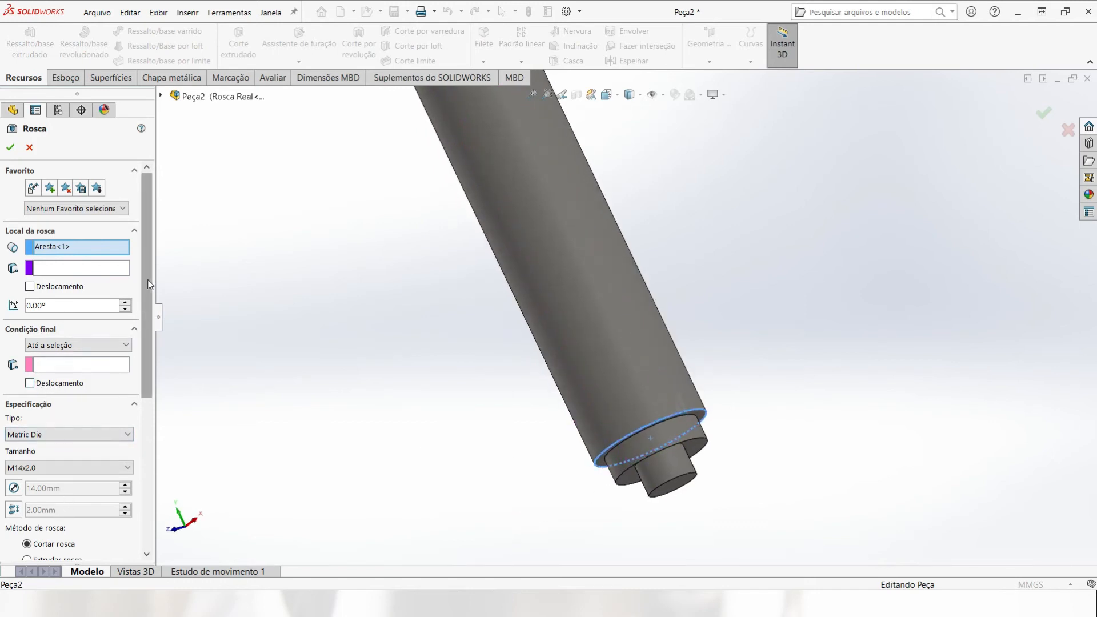
pyautogui.scroll(-4, 150, 284)
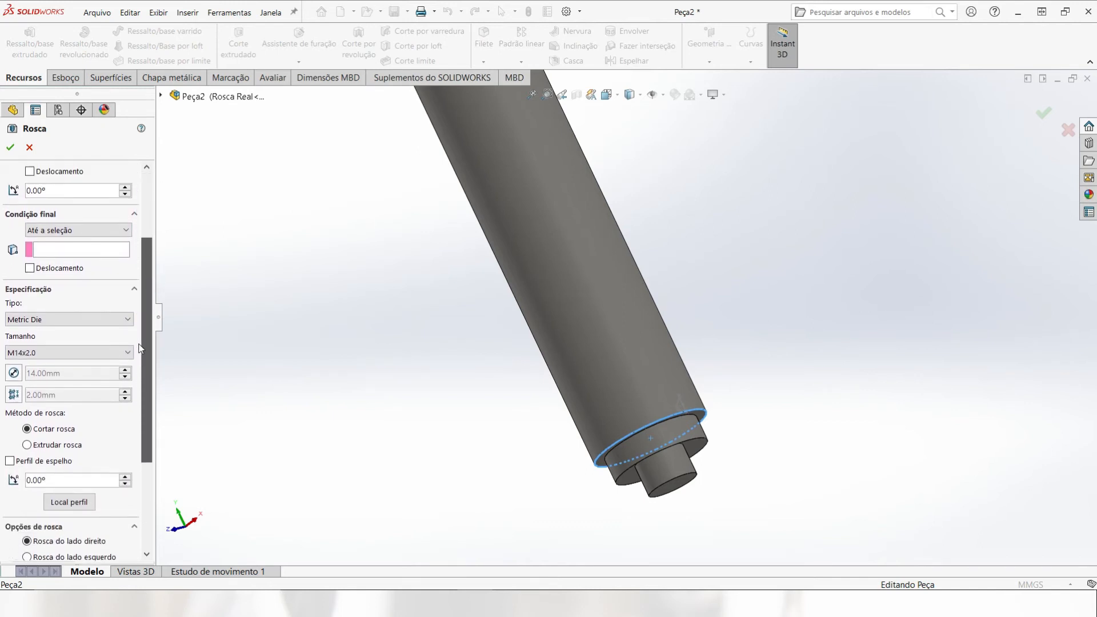
pyautogui.click(63, 350)
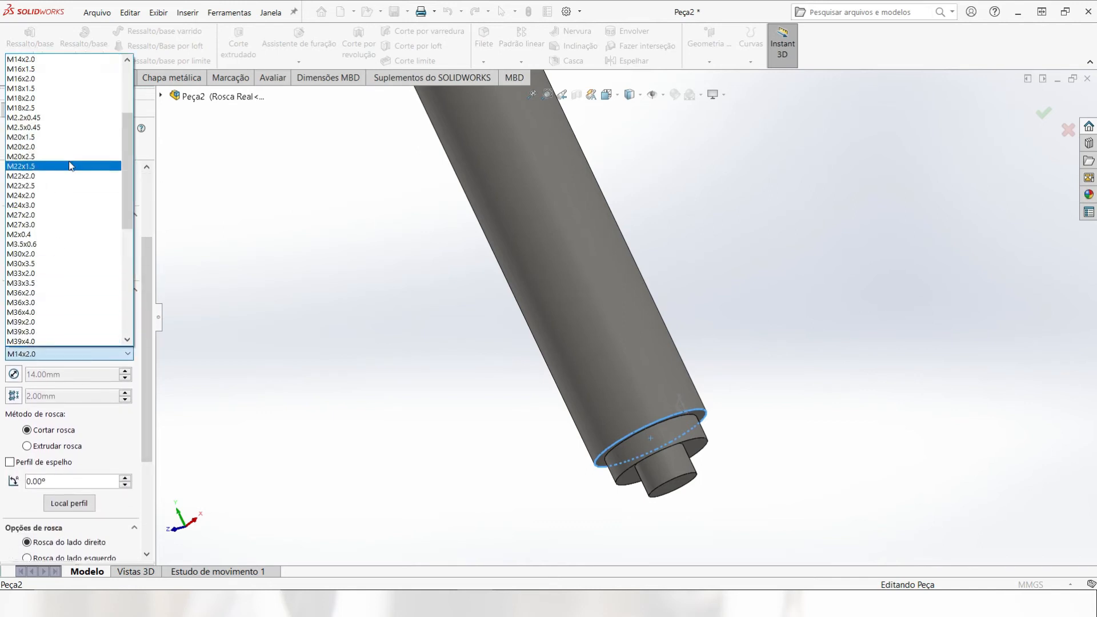
pyautogui.scroll(3, 133, 140)
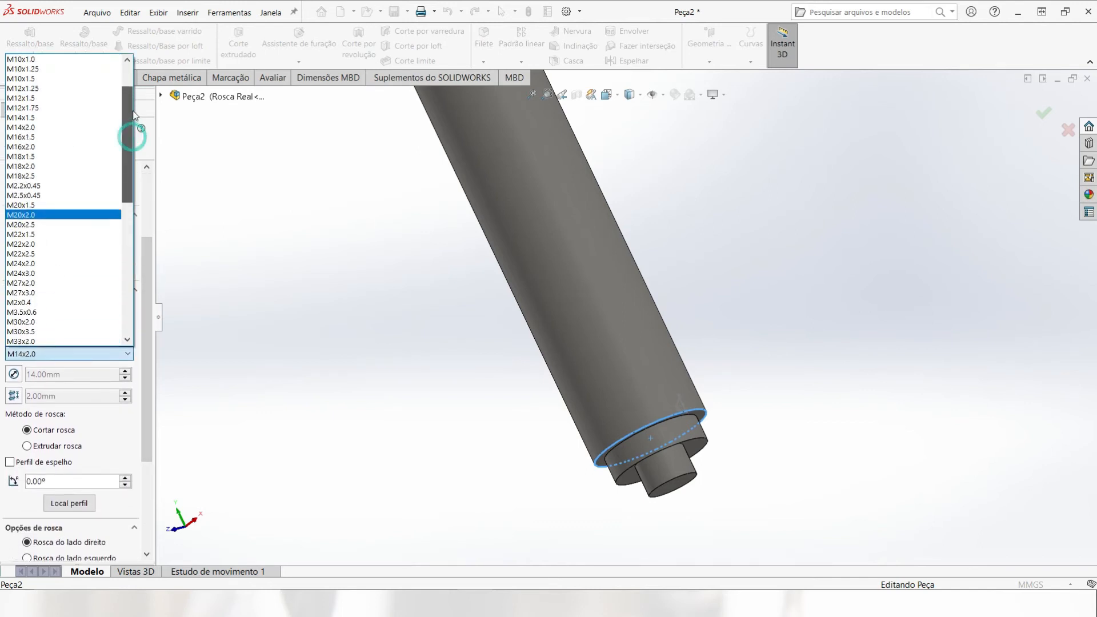
pyautogui.click(51, 128)
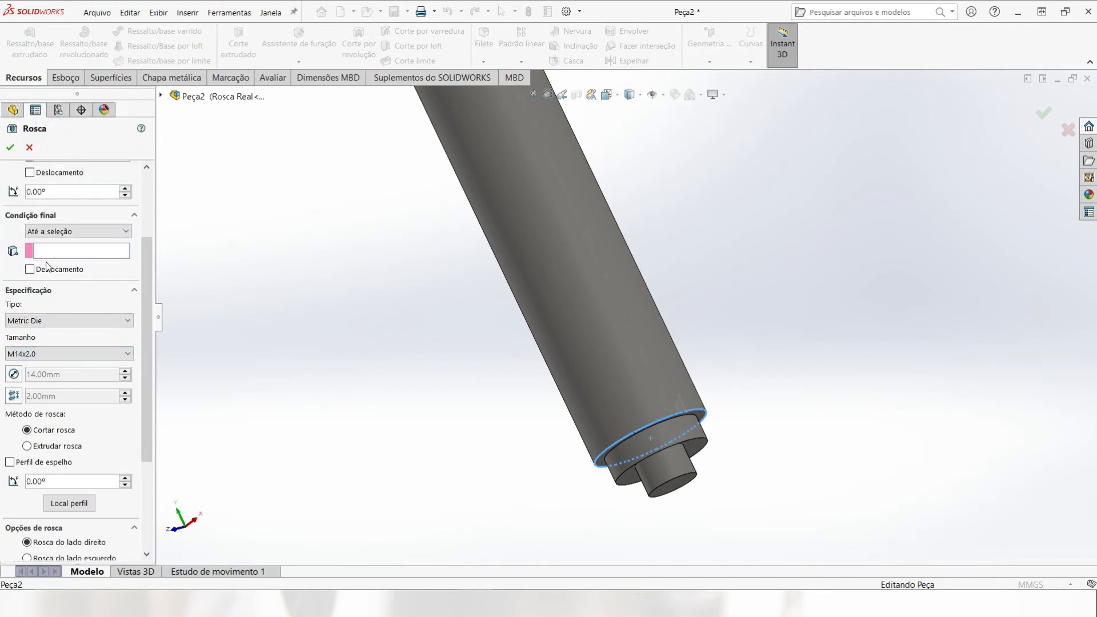
# End the thread up to selection (Até a seleção) at the shank's annular end face just below the head.
pyautogui.click(59, 232)
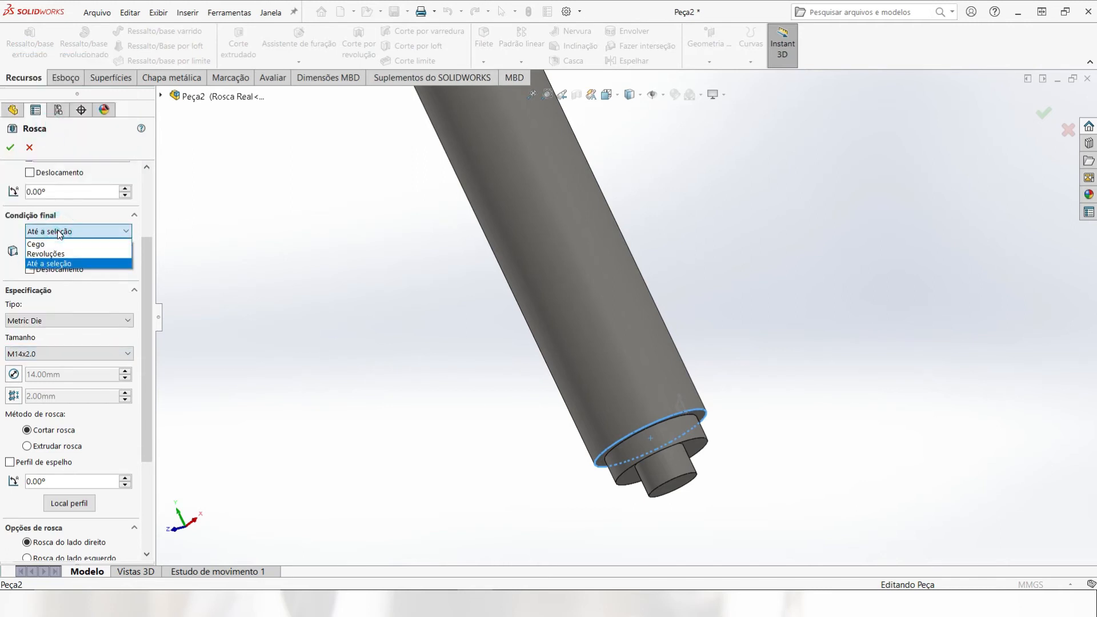
pyautogui.click(49, 265)
pyautogui.scroll(3, 409, 298)
pyautogui.scroll(-5, 547, 163)
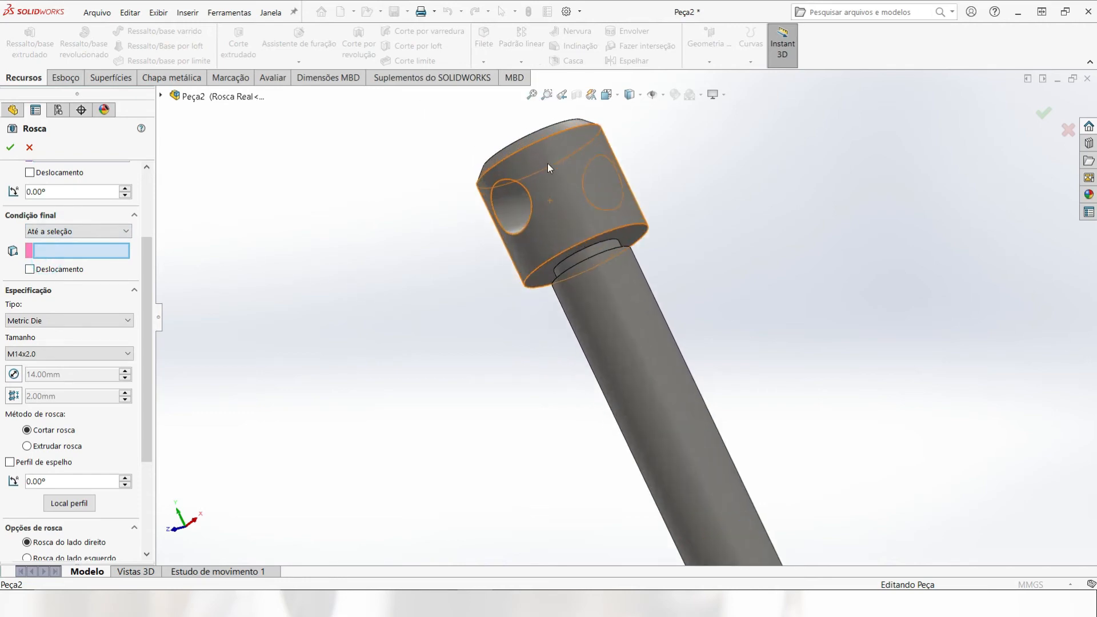
pyautogui.scroll(-5, 642, 262)
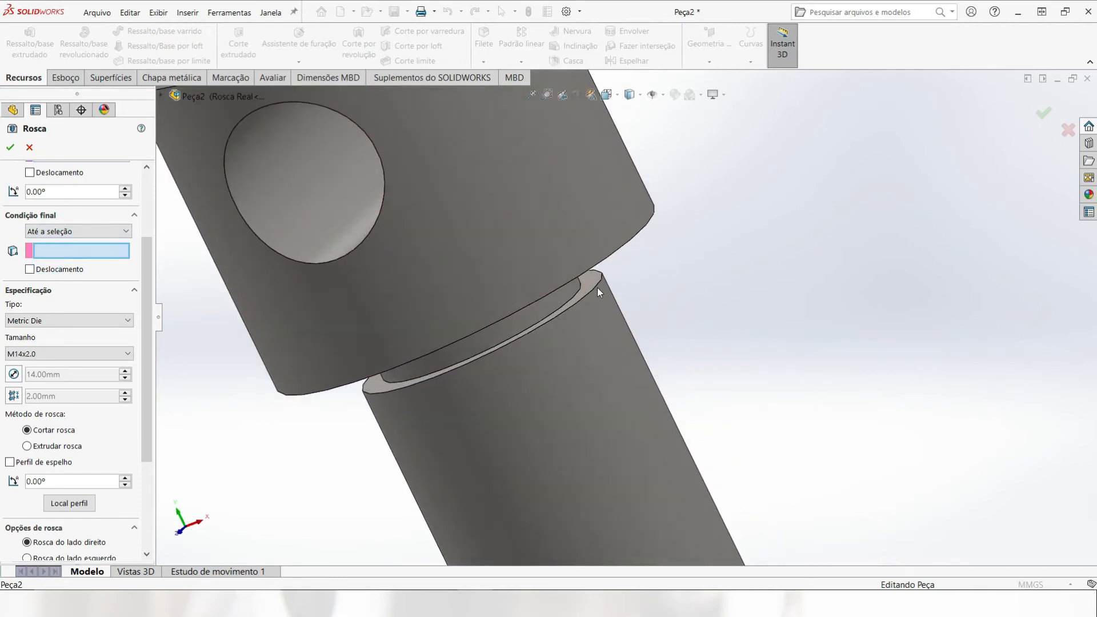
pyautogui.click(590, 278)
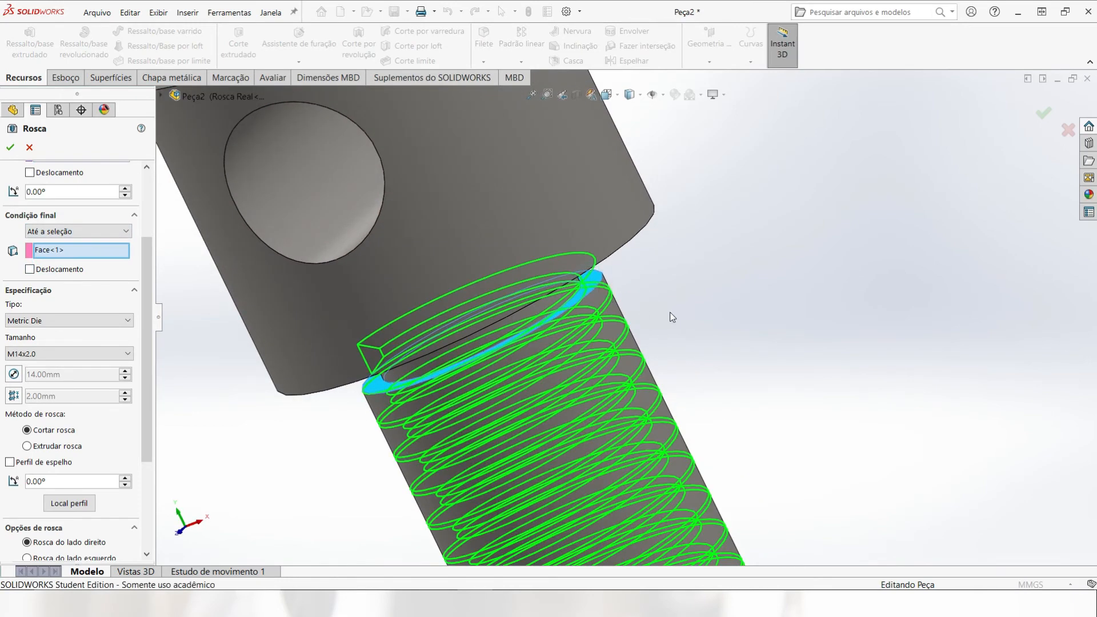
# Examine how the thread preview runs out at both ends of the shank.
pyautogui.scroll(3, 575, 367)
pyautogui.moveTo(575, 367); pyautogui.dragTo(677, 254, button='middle')
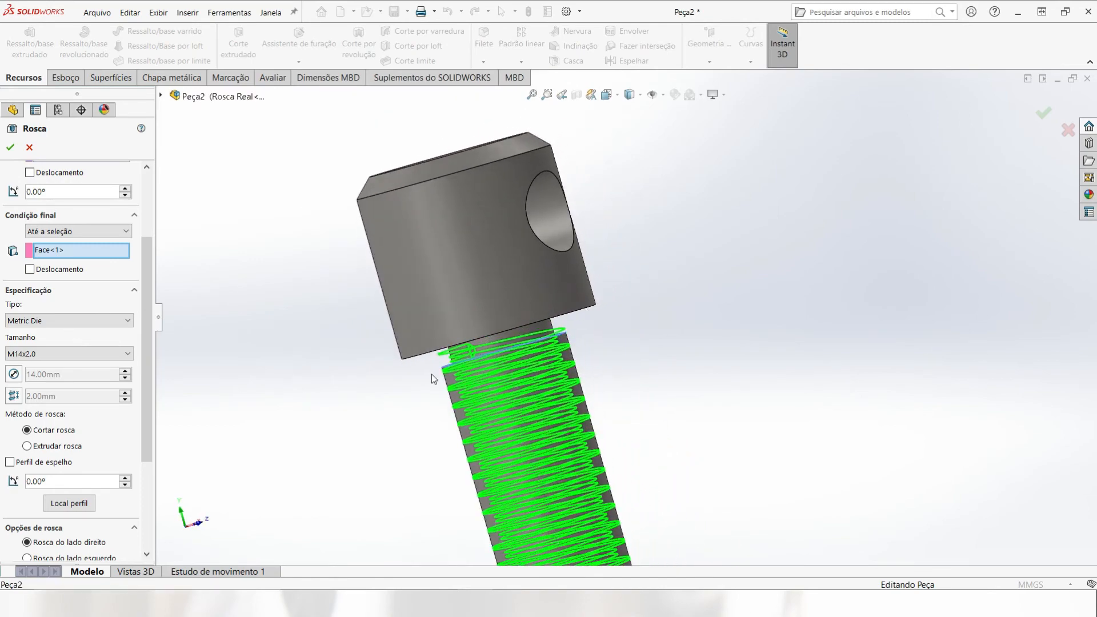
pyautogui.moveTo(438, 378); pyautogui.dragTo(561, 333, button='middle')
pyautogui.scroll(-4, 561, 315)
pyautogui.scroll(6, 566, 338)
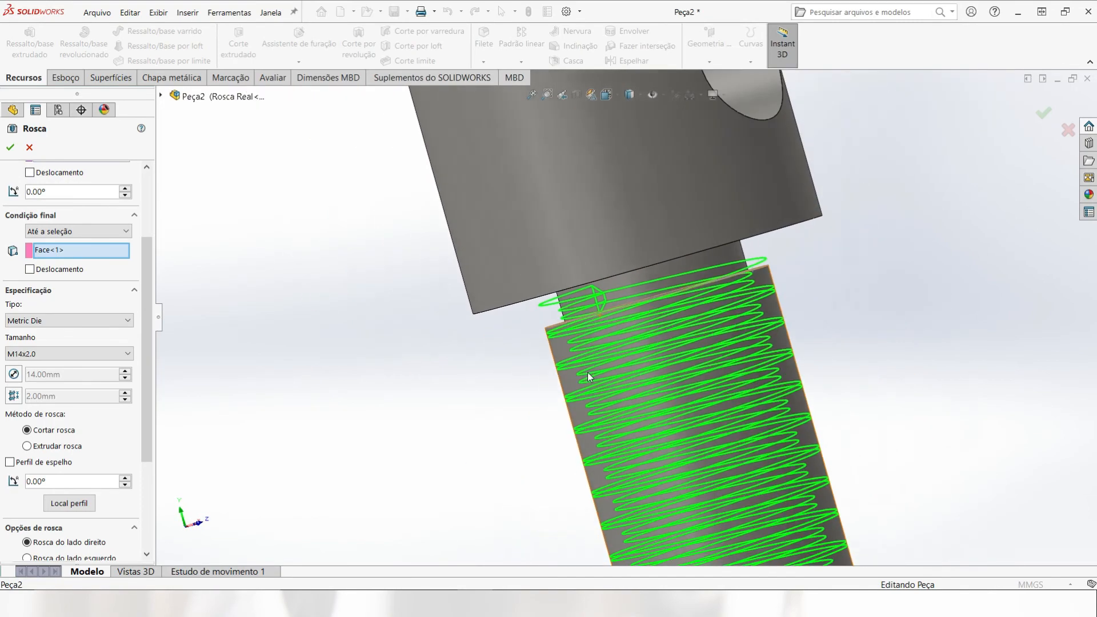
pyautogui.scroll(3, 687, 485)
pyautogui.scroll(-6, 666, 446)
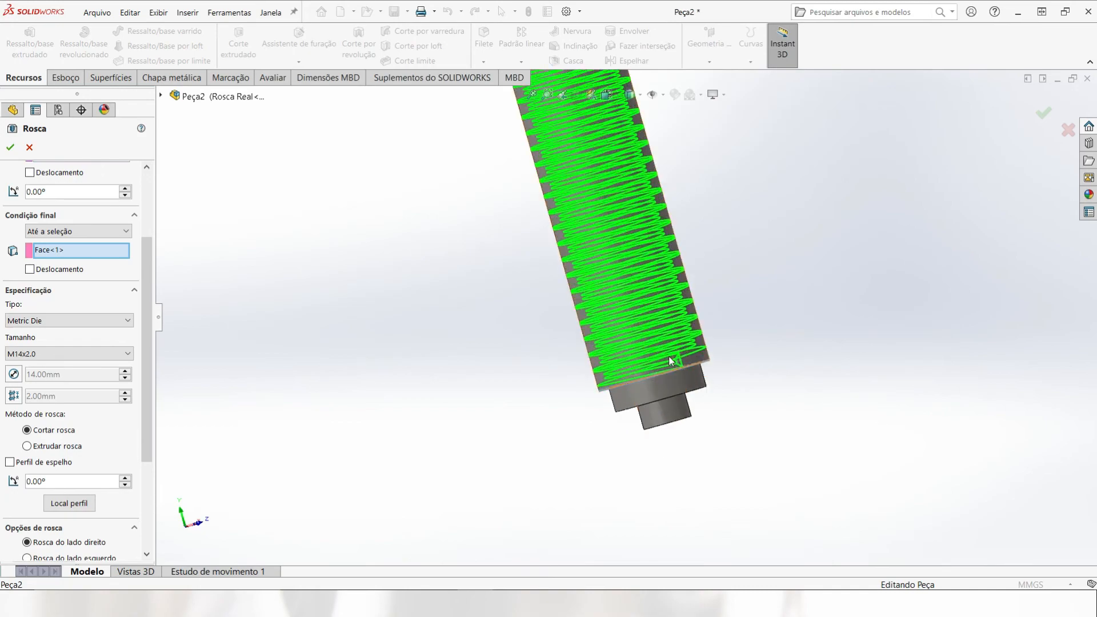
pyautogui.moveTo(678, 364); pyautogui.dragTo(530, 388, button='middle')
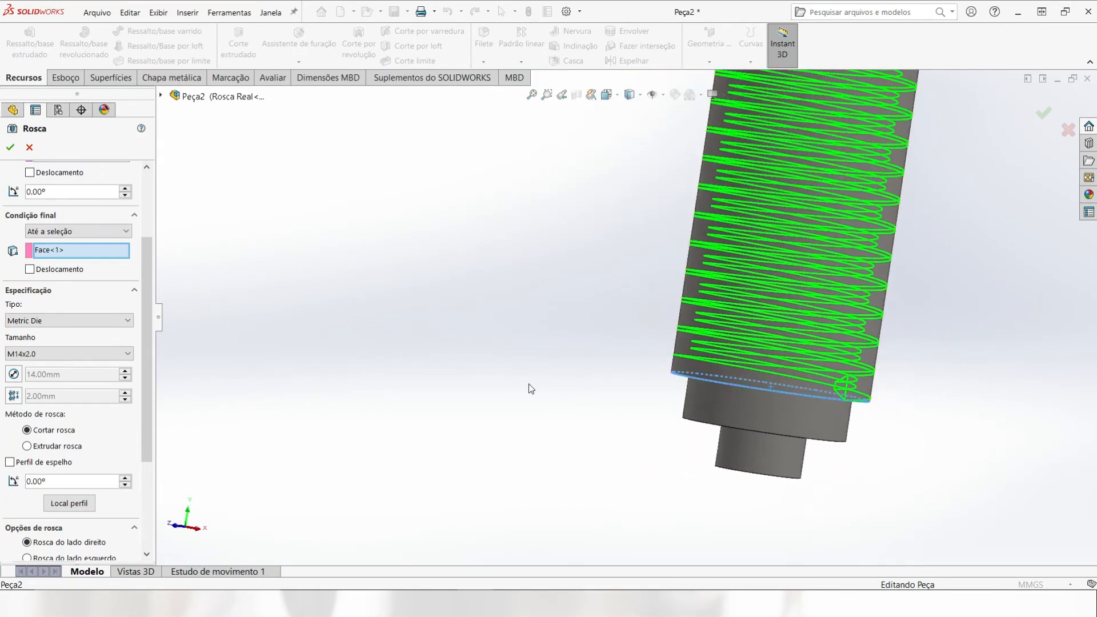
# Try a 1.00 mm offset on the thread's end condition.
pyautogui.click(30, 269)
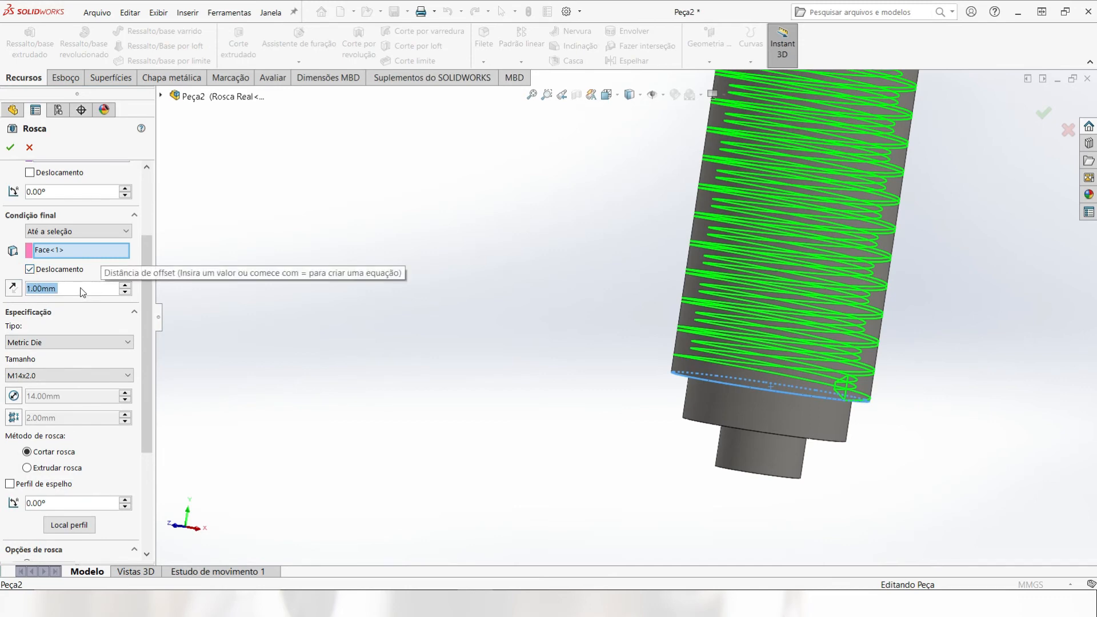
pyautogui.click(68, 289)
pyautogui.scroll(9, 1022, 348)
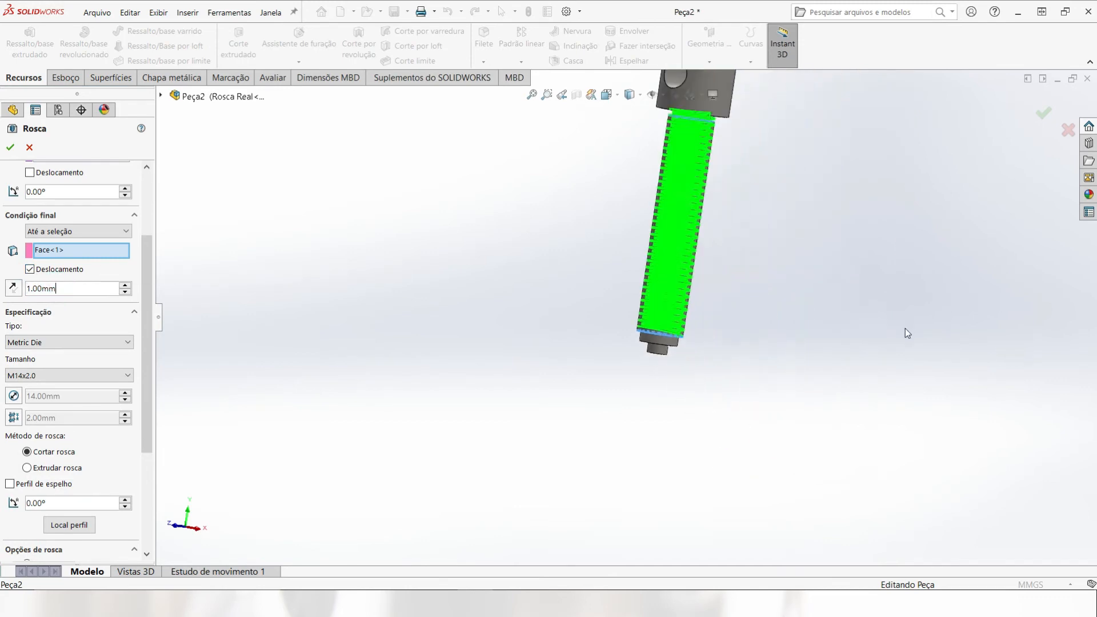
pyautogui.scroll(-4, 760, 207)
pyautogui.scroll(-2, 549, 196)
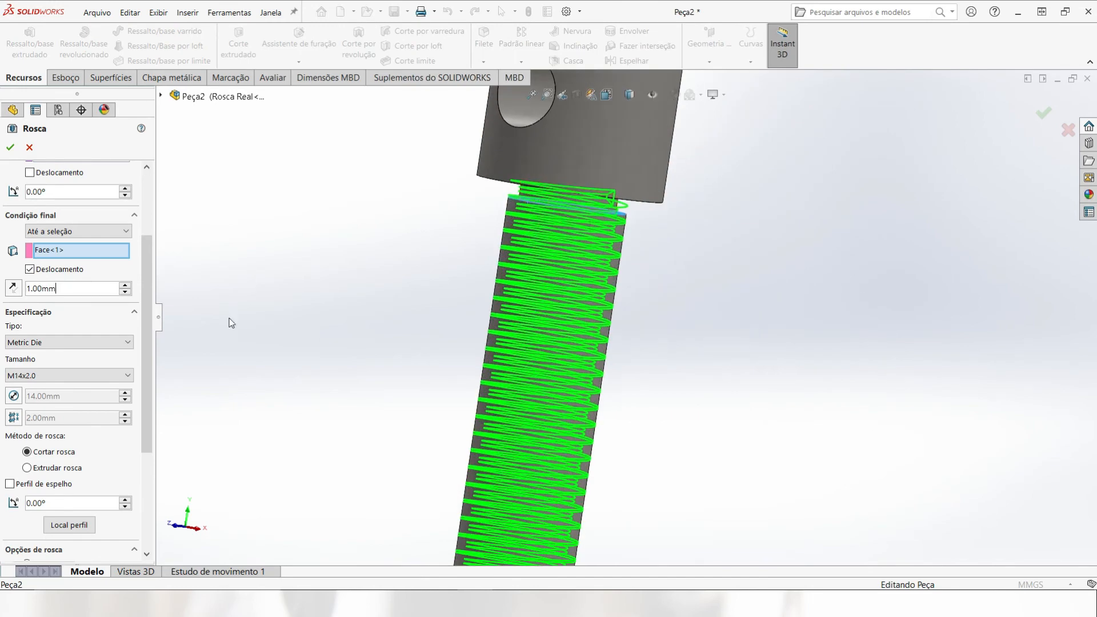
pyautogui.click(29, 270)
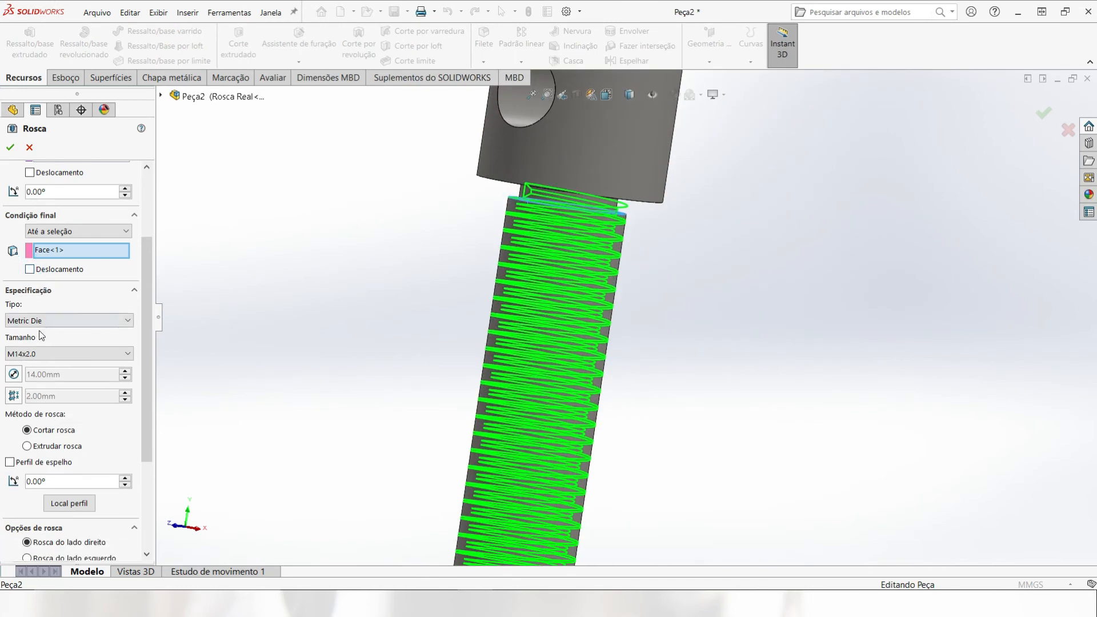
# Offset the thread's start by 2.00 mm, reverse the offset so it begins beyond the shank's lower edge, and accept the thread.
pyautogui.scroll(3, 145, 253)
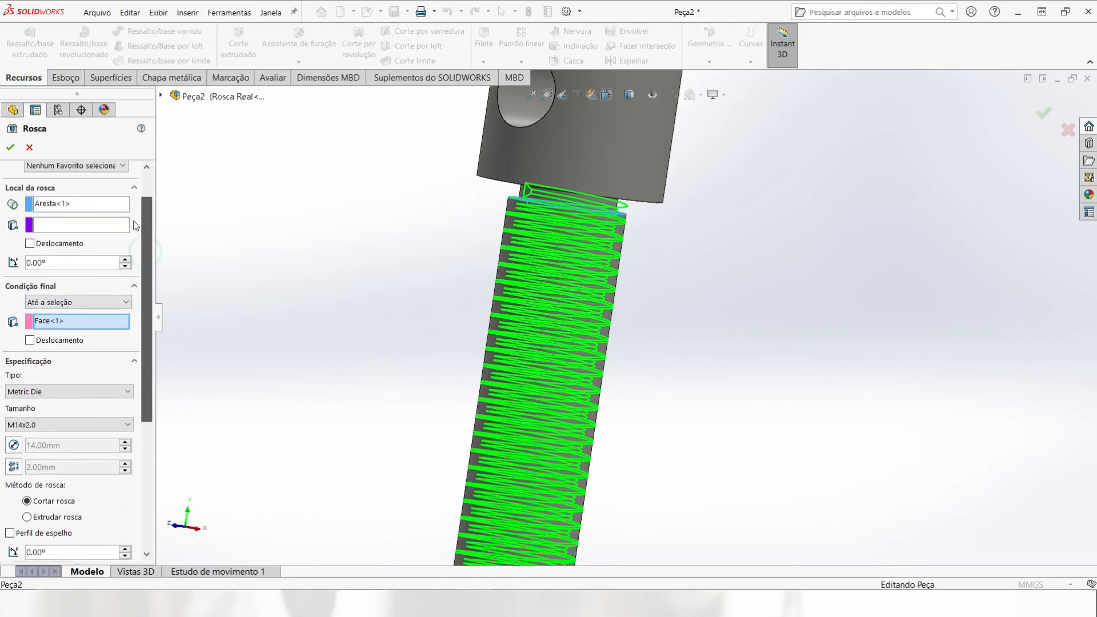
pyautogui.click(30, 243)
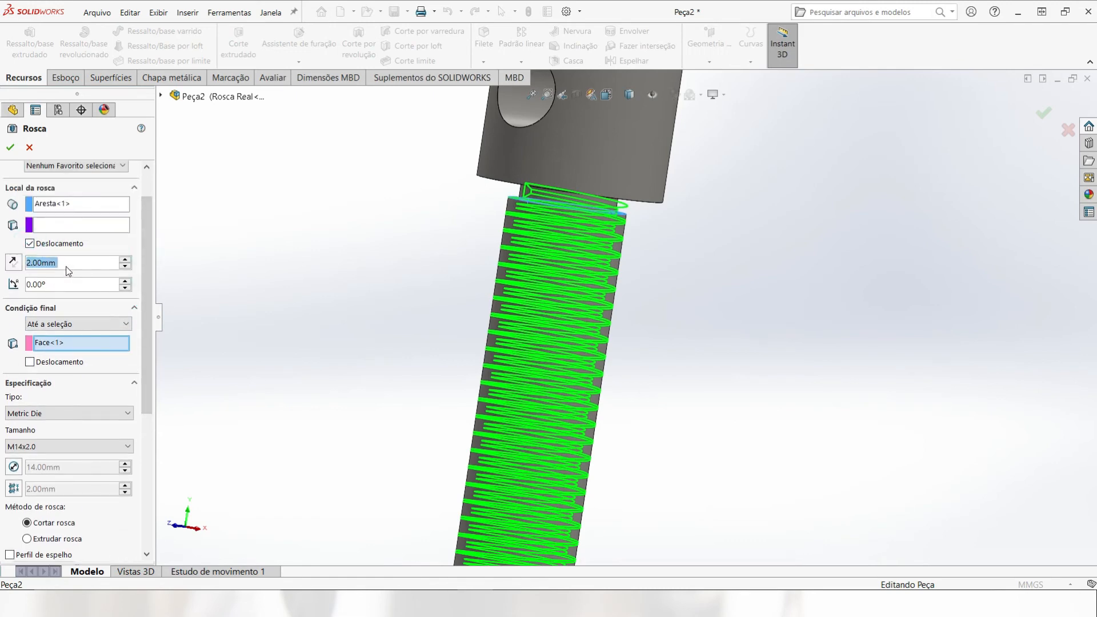
pyautogui.scroll(5, 467, 372)
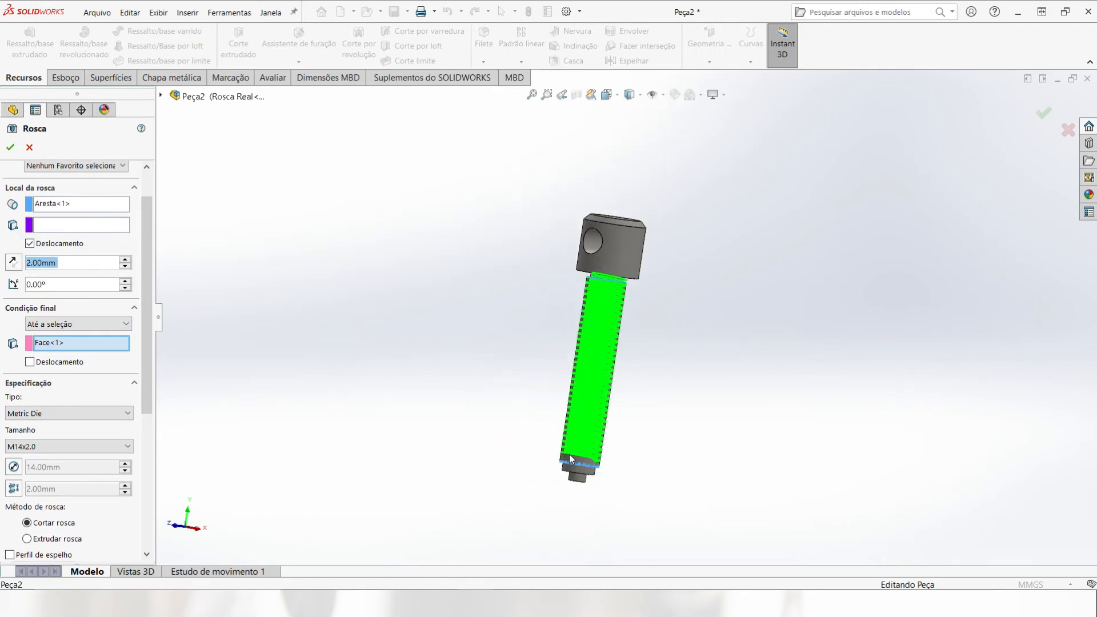
pyautogui.scroll(-6, 569, 455)
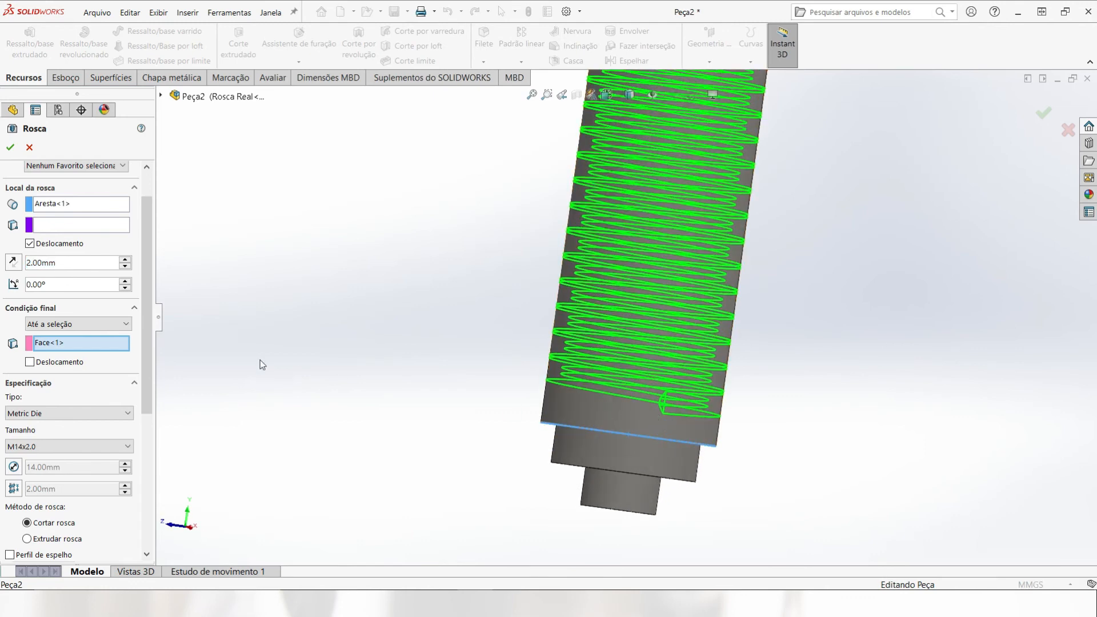
pyautogui.click(14, 262)
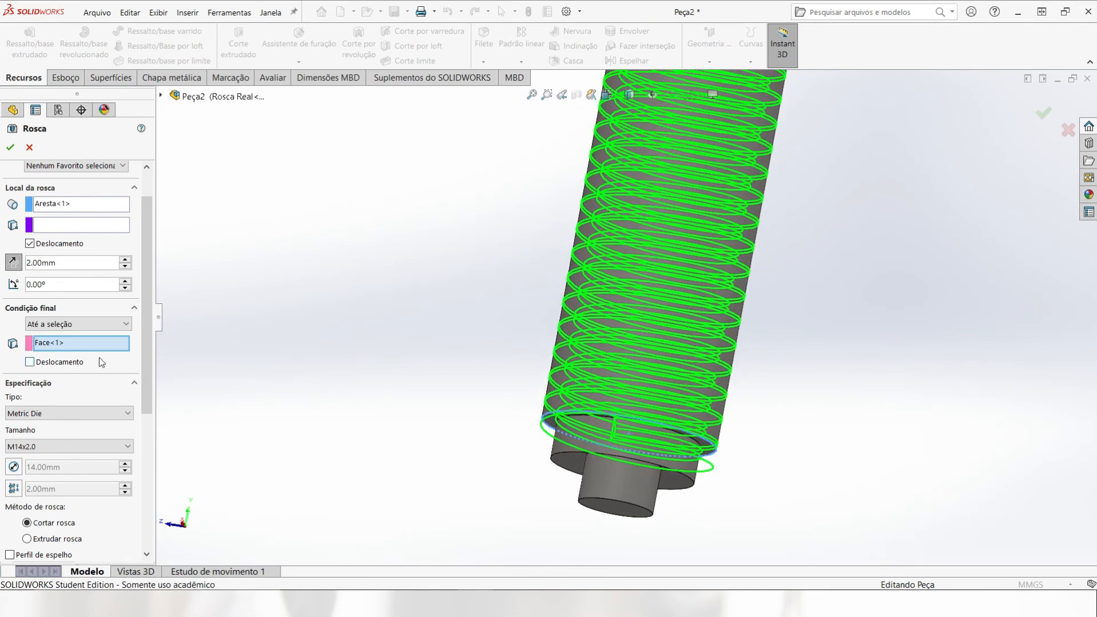
pyautogui.click(10, 149)
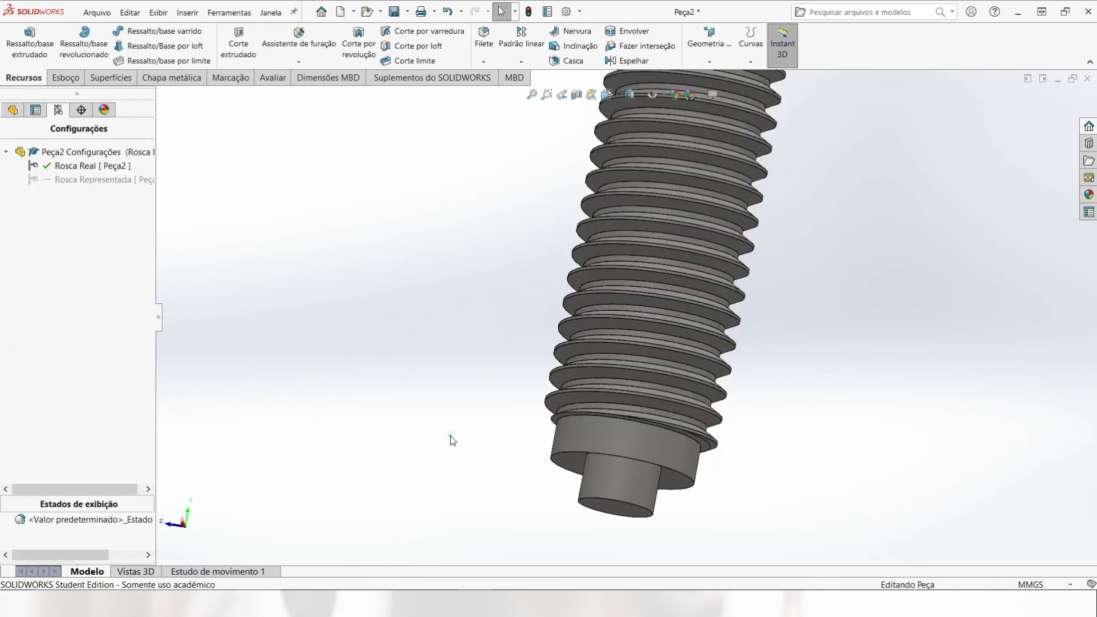
# Inspect the cut thread at both ends of the shank and return the pin to the isometric view.
pyautogui.moveTo(487, 412); pyautogui.dragTo(617, 318, button='middle')
pyautogui.scroll(-5, 688, 383)
pyautogui.scroll(10, 617, 318)
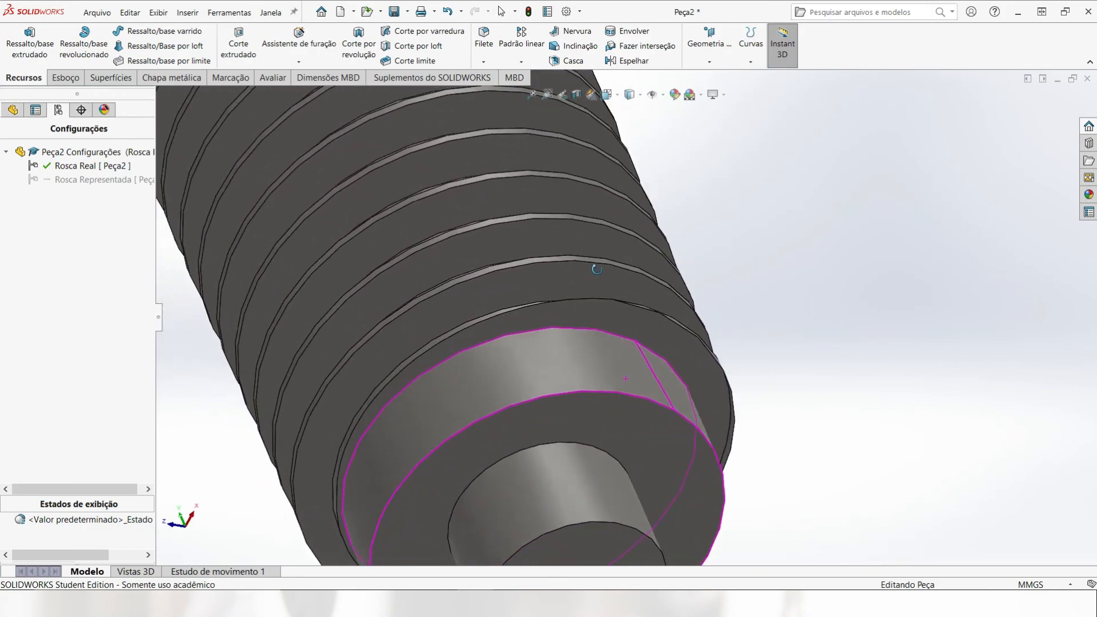
pyautogui.scroll(3, 666, 382)
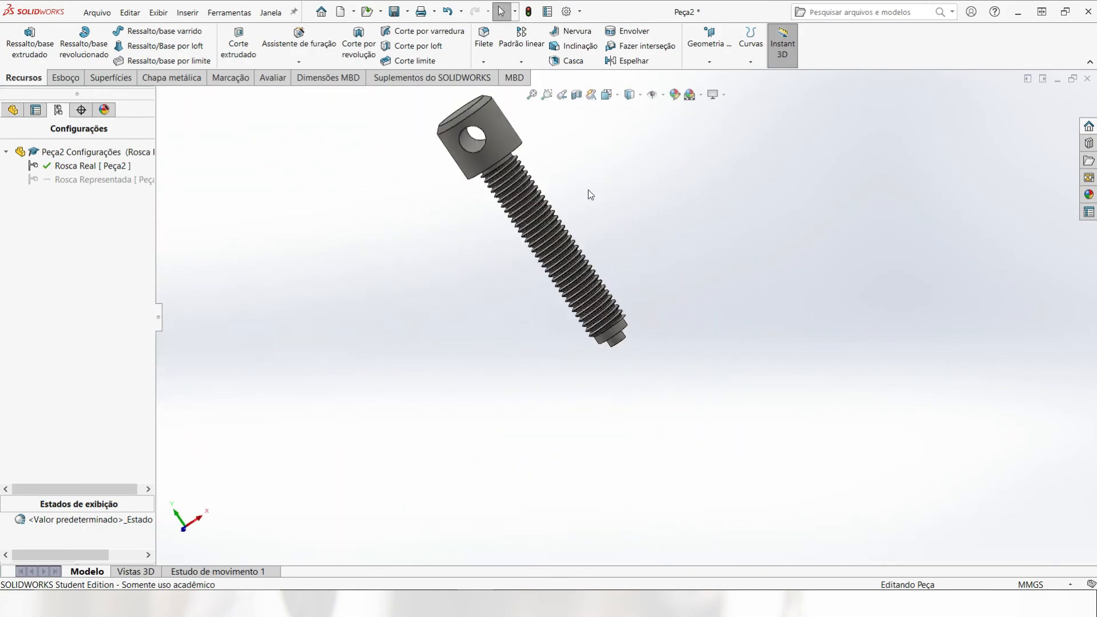
pyautogui.scroll(-6, 563, 172)
pyautogui.moveTo(489, 249); pyautogui.dragTo(563, 201, button='middle')
pyautogui.scroll(-6, 513, 266)
pyautogui.moveTo(513, 266); pyautogui.dragTo(481, 310, button='middle')
pyautogui.scroll(10, 453, 320)
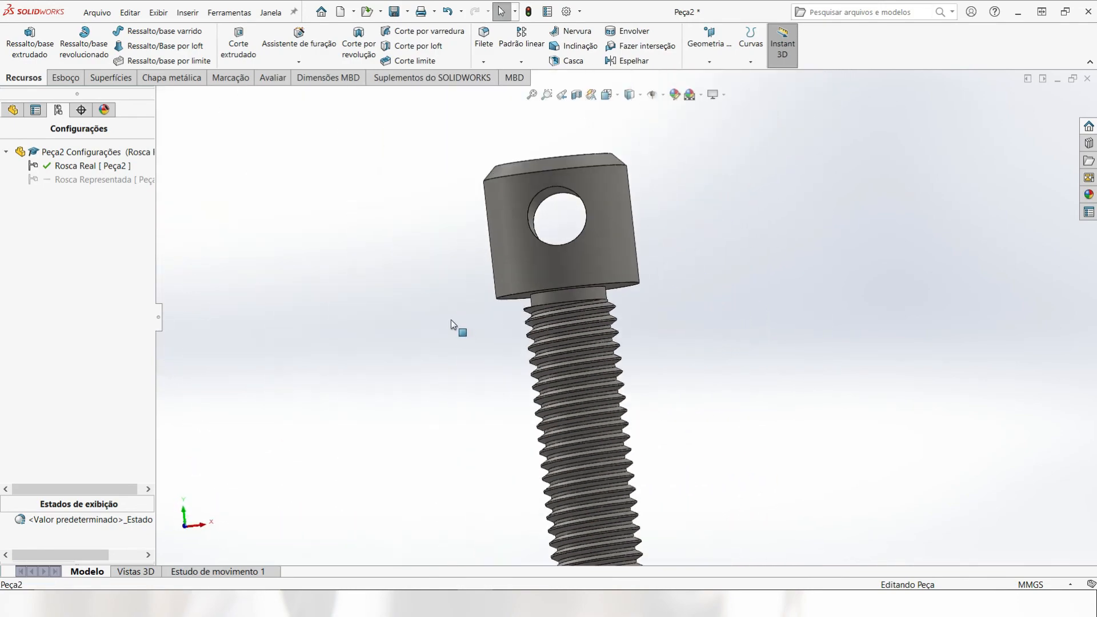
pyautogui.hotkey('ctrl', '7')
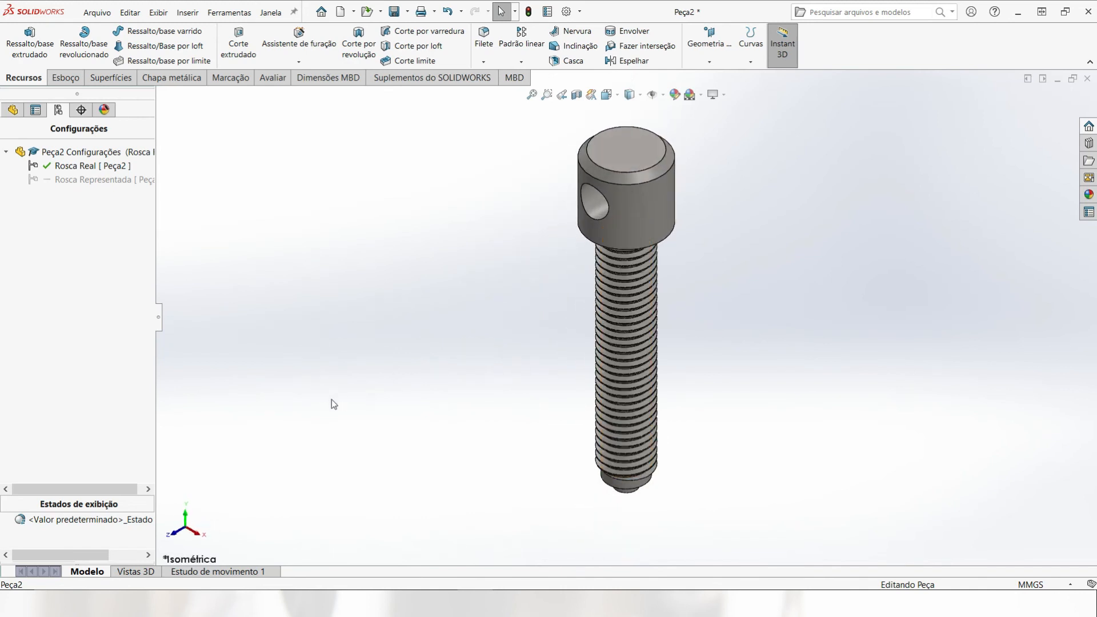
# Compare the shank in the Rosca Representada and Rosca Real configurations, ending with Rosca Real active.
pyautogui.click(88, 180)
pyautogui.doubleClick(88, 180)
pyautogui.moveTo(446, 400); pyautogui.dragTo(477, 306, button='middle')
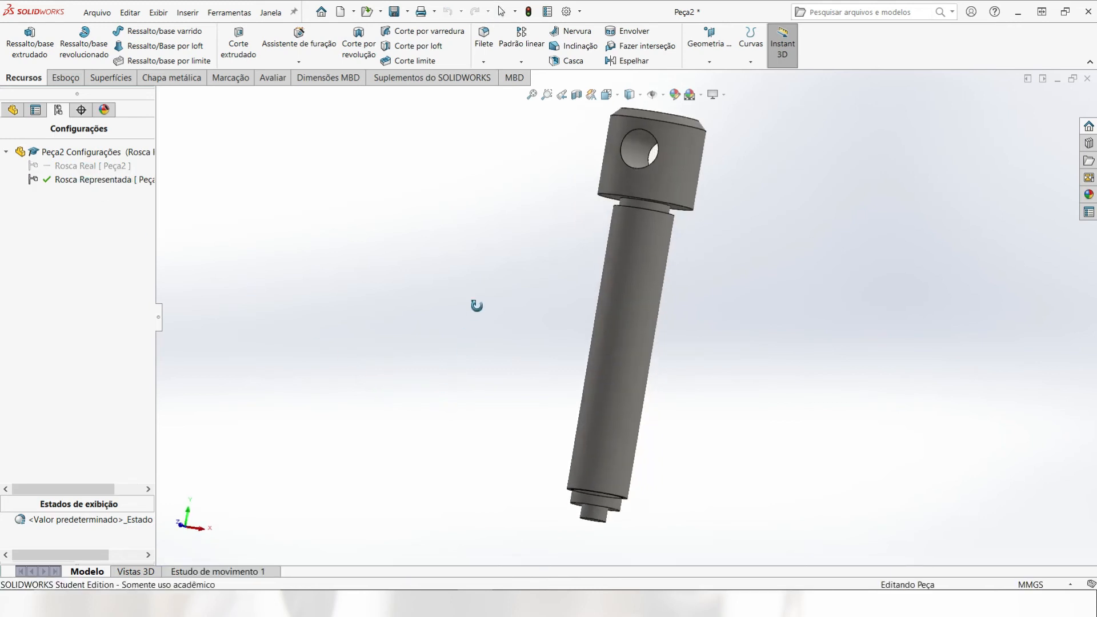
pyautogui.doubleClick(85, 166)
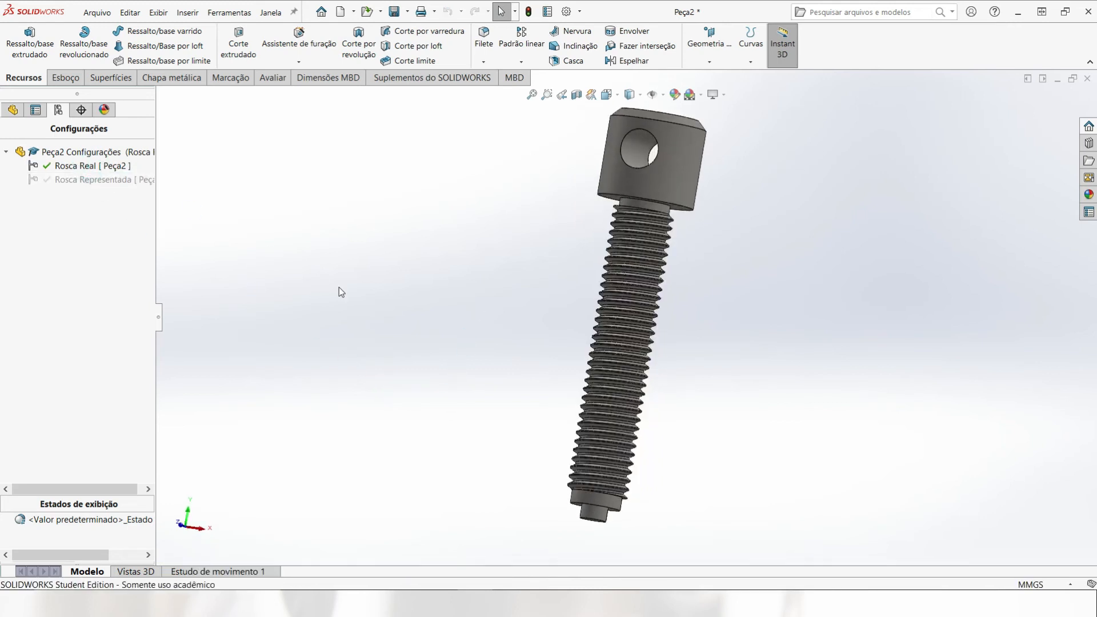
pyautogui.moveTo(354, 370); pyautogui.dragTo(499, 416, button='middle')
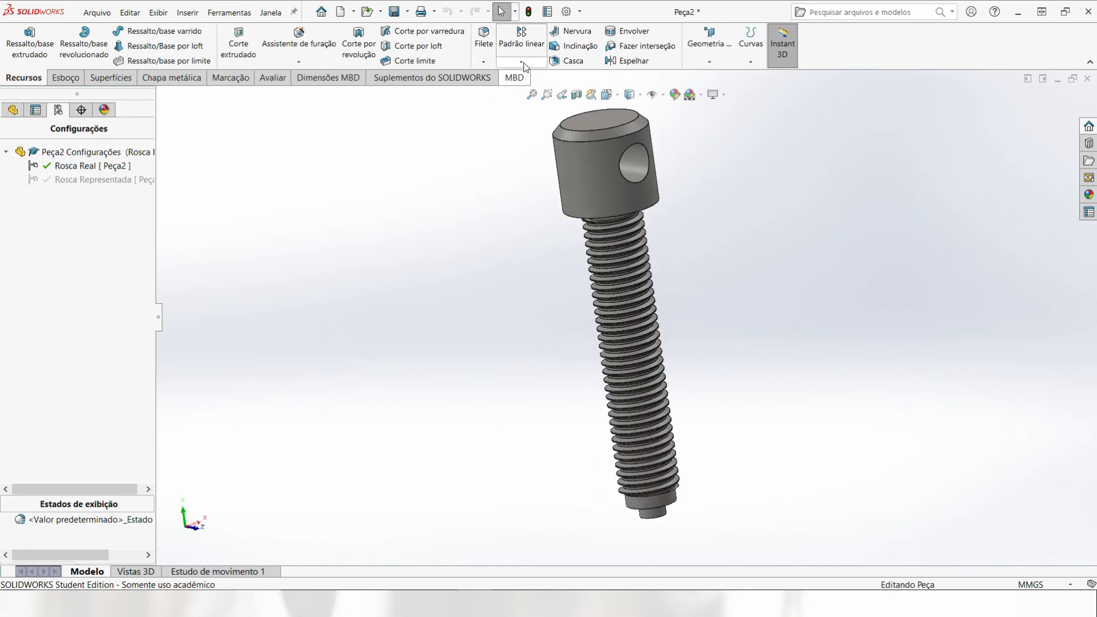
# Add a custom Material property to the file that links to the part's material, followed by the stock size Ø22x93.
pyautogui.click(547, 11)
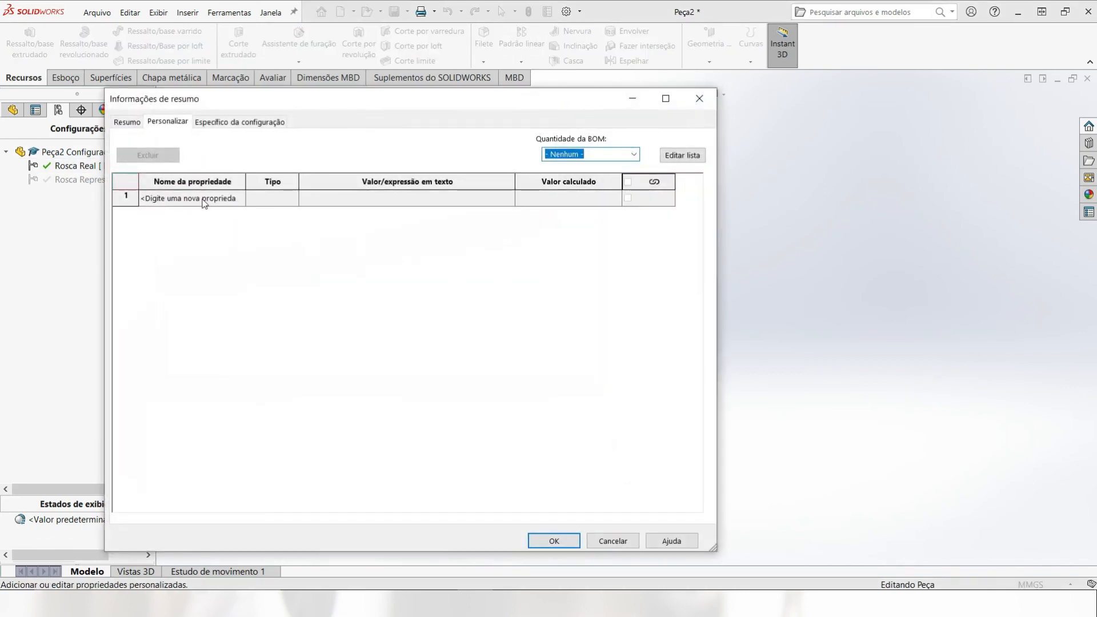
pyautogui.click(205, 200)
pyautogui.click(239, 197)
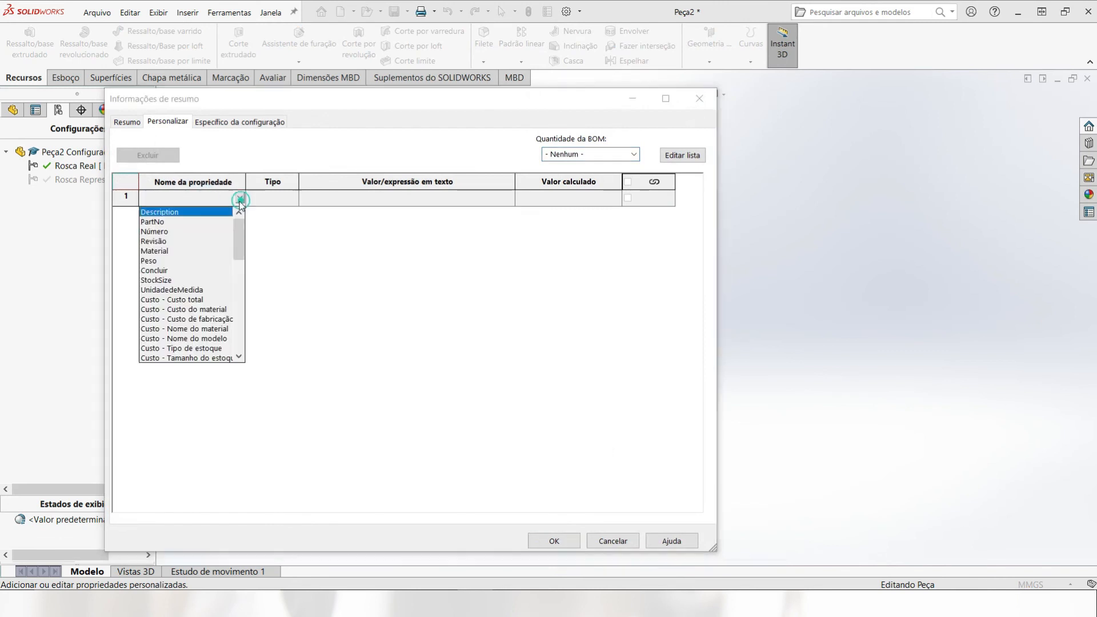
pyautogui.click(171, 257)
pyautogui.click(506, 200)
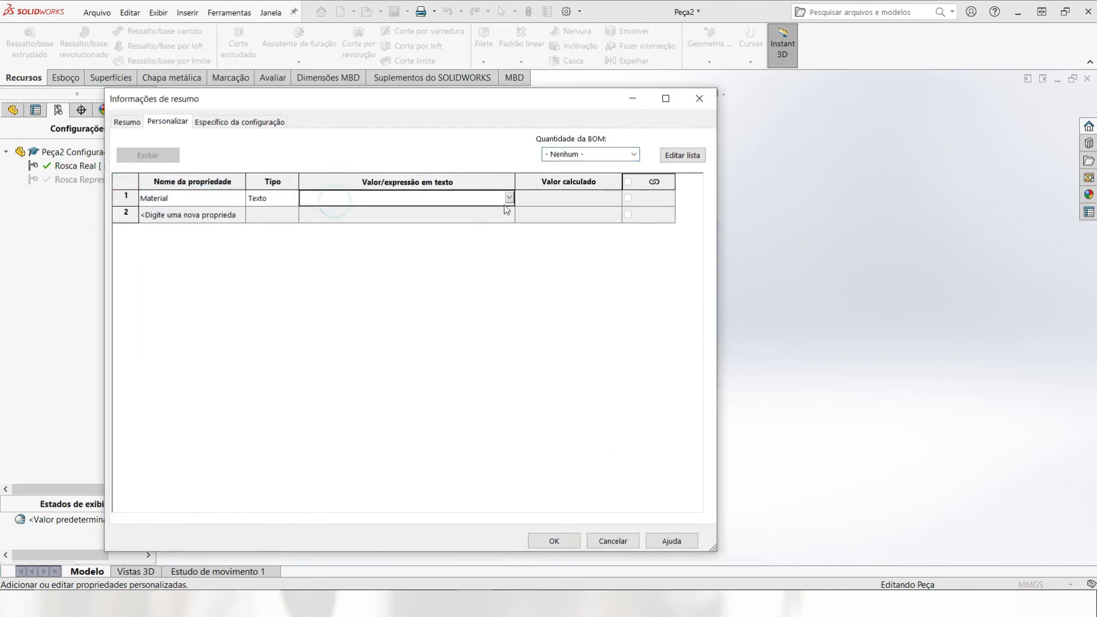
pyautogui.click(506, 198)
pyautogui.click(509, 198)
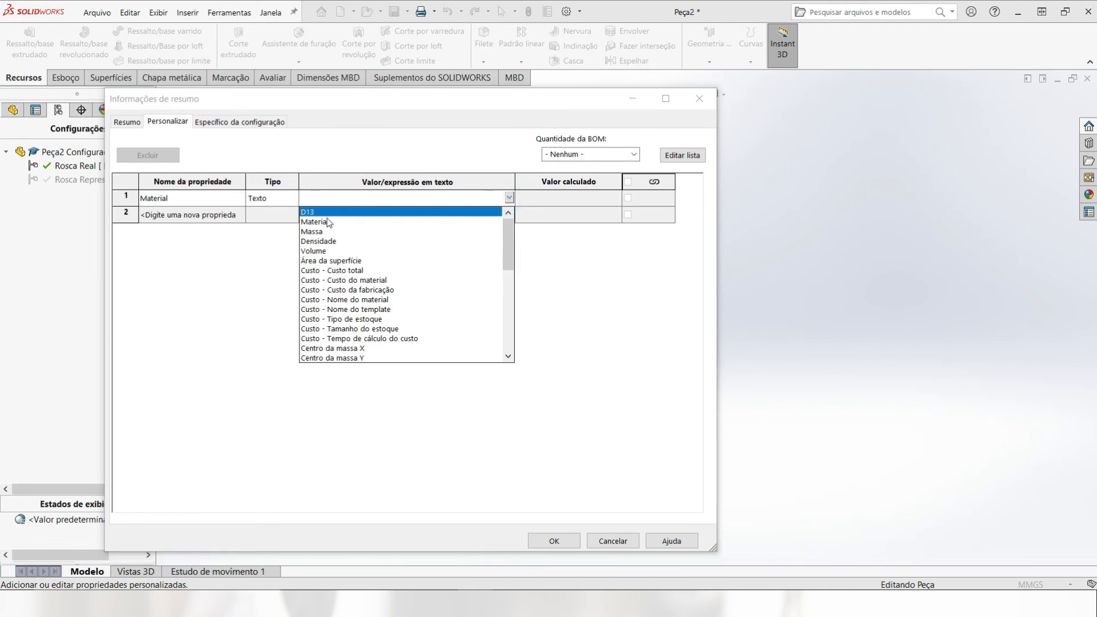
pyautogui.click(312, 224)
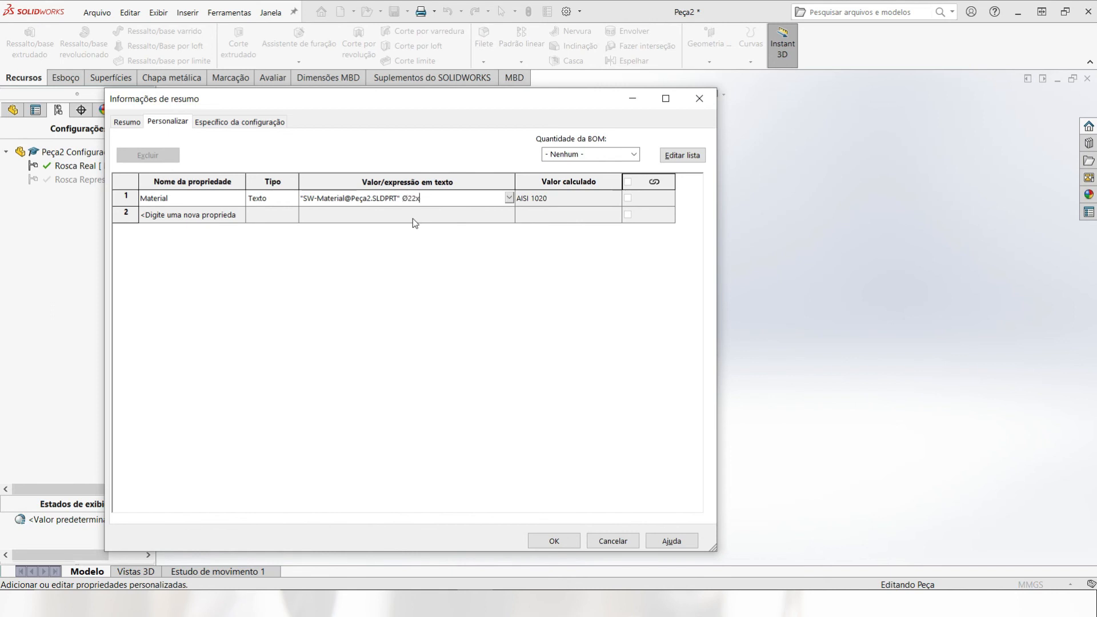
# Add a custom Description property with the value Parafuso.
pyautogui.click(208, 216)
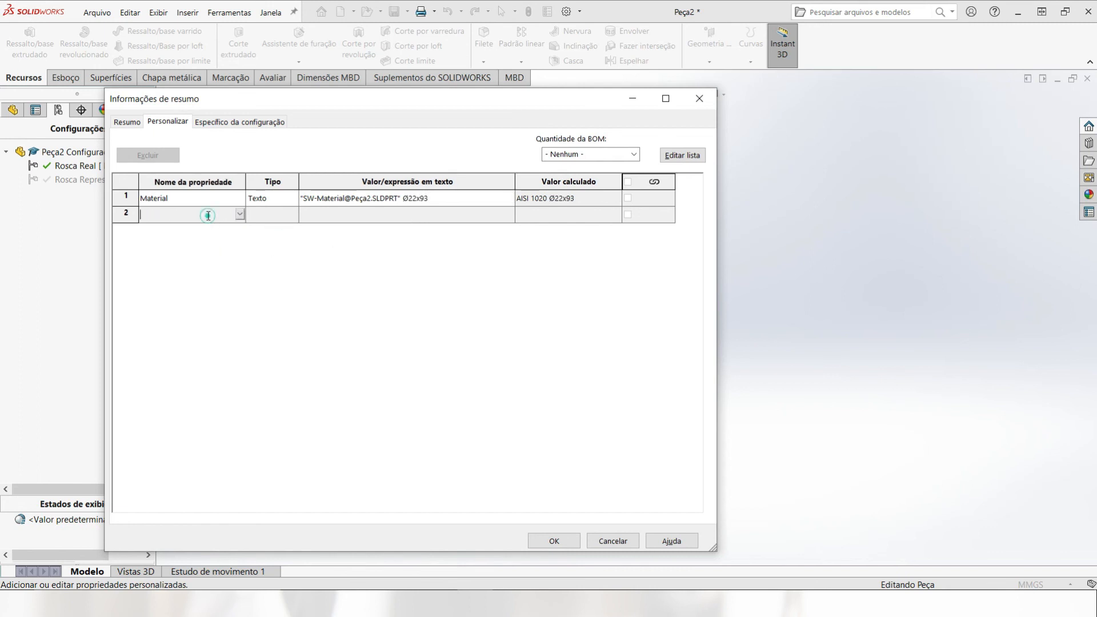
pyautogui.click(240, 214)
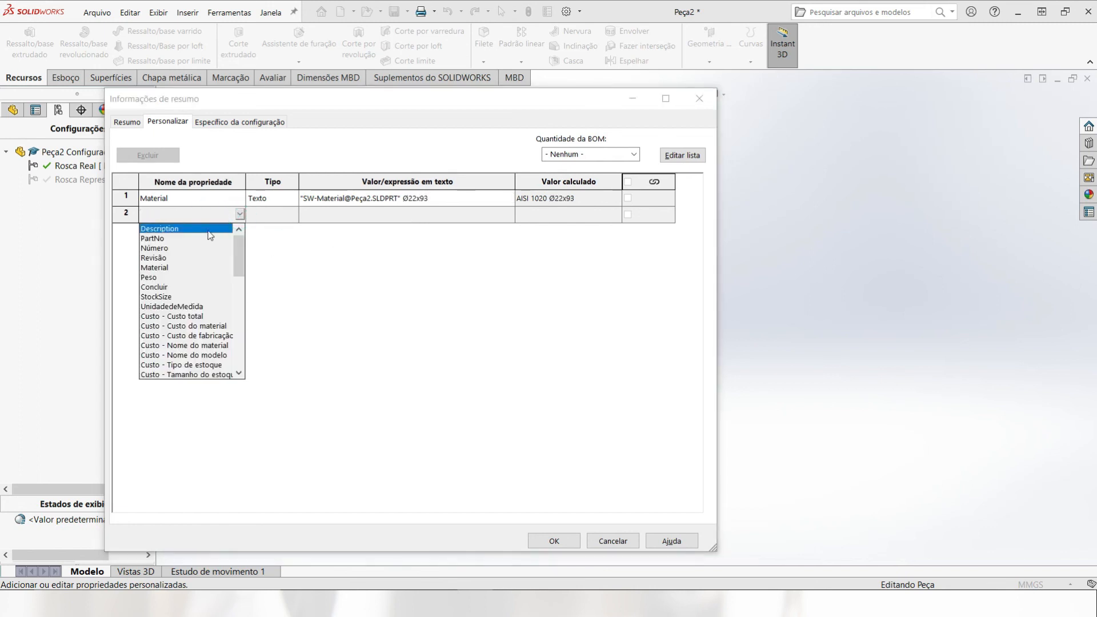
pyautogui.click(209, 229)
pyautogui.click(316, 215)
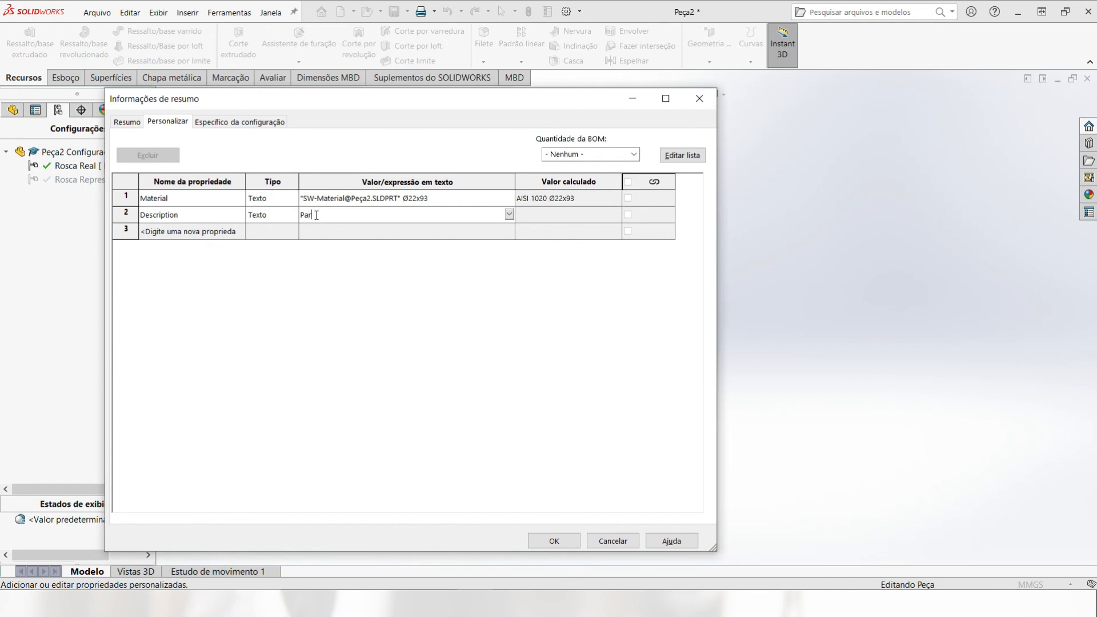
# Add a custom property named Código with the value GRAM03, accept the file properties and restore the isometric view.
pyautogui.click(213, 231)
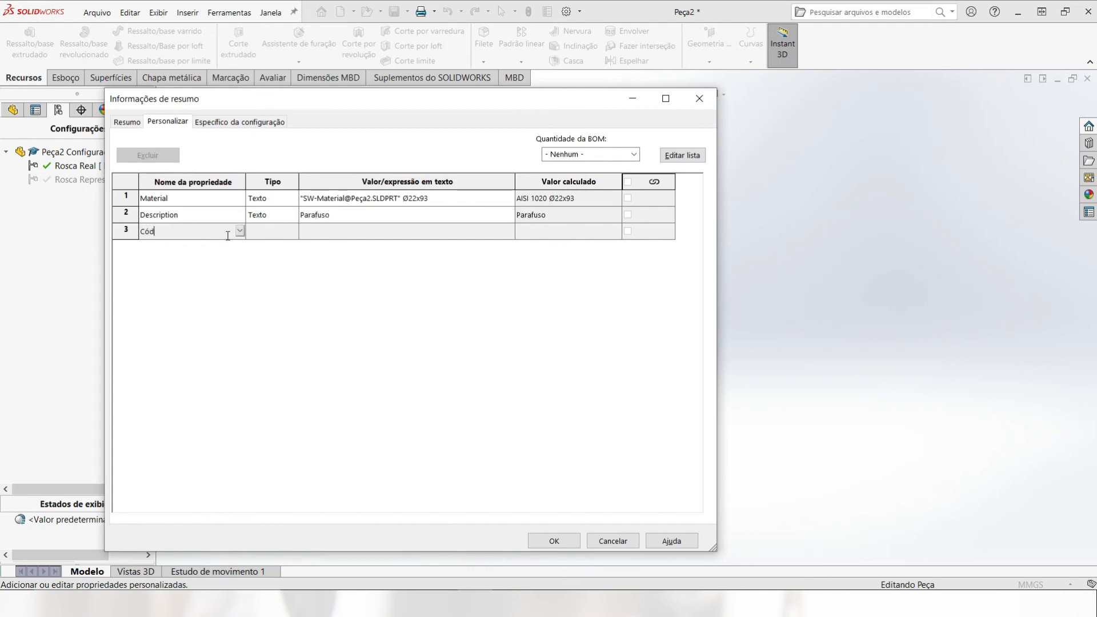
pyautogui.click(322, 231)
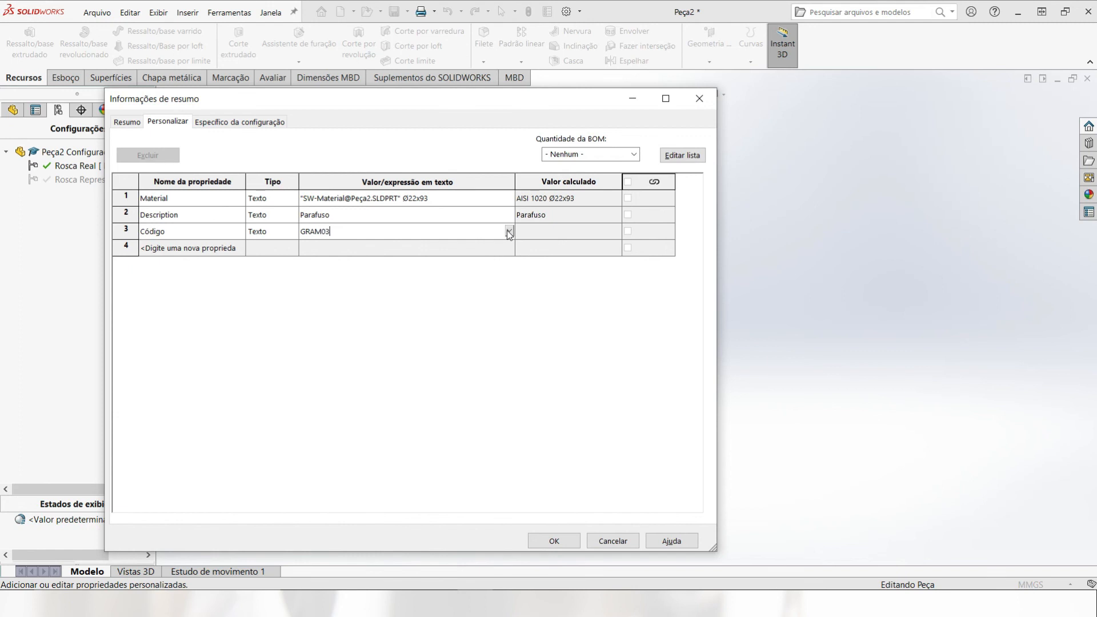
pyautogui.click(554, 541)
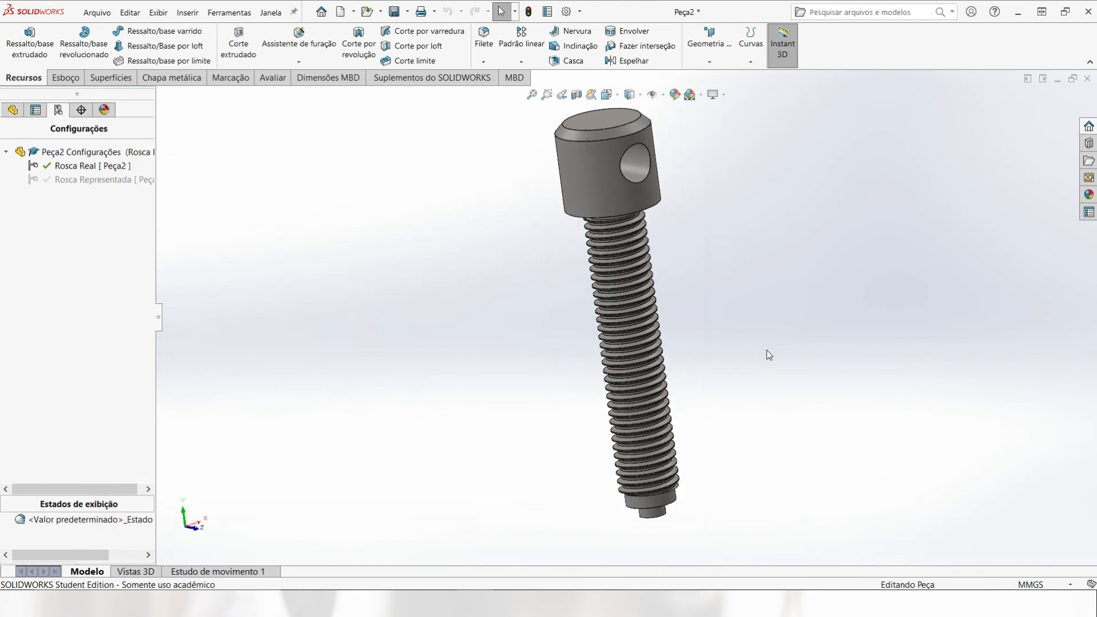
pyautogui.hotkey('ctrl', '7')
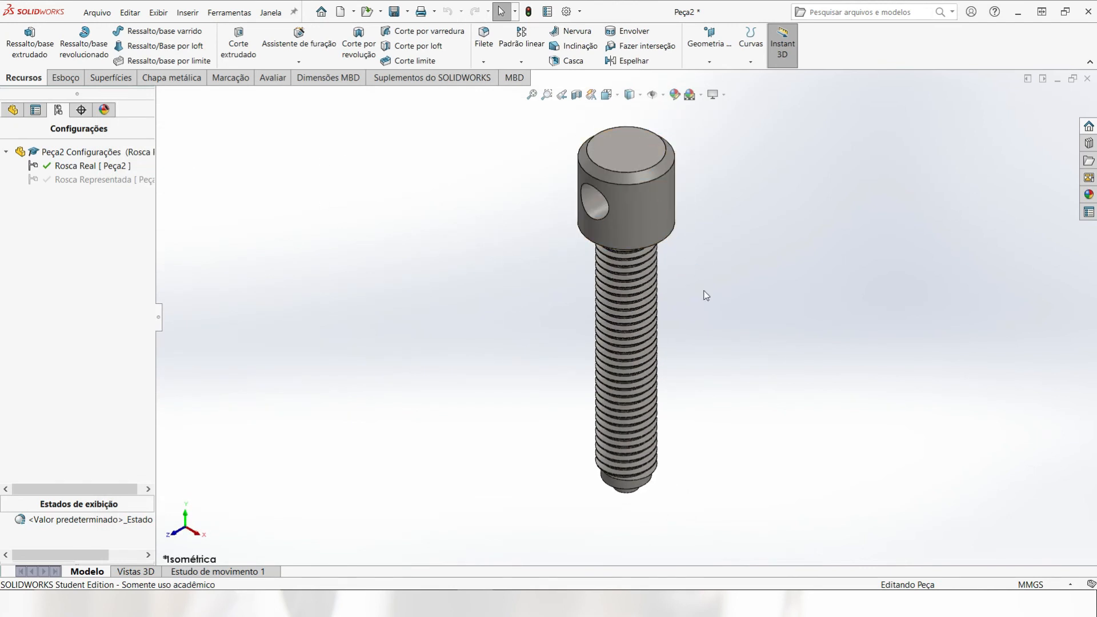